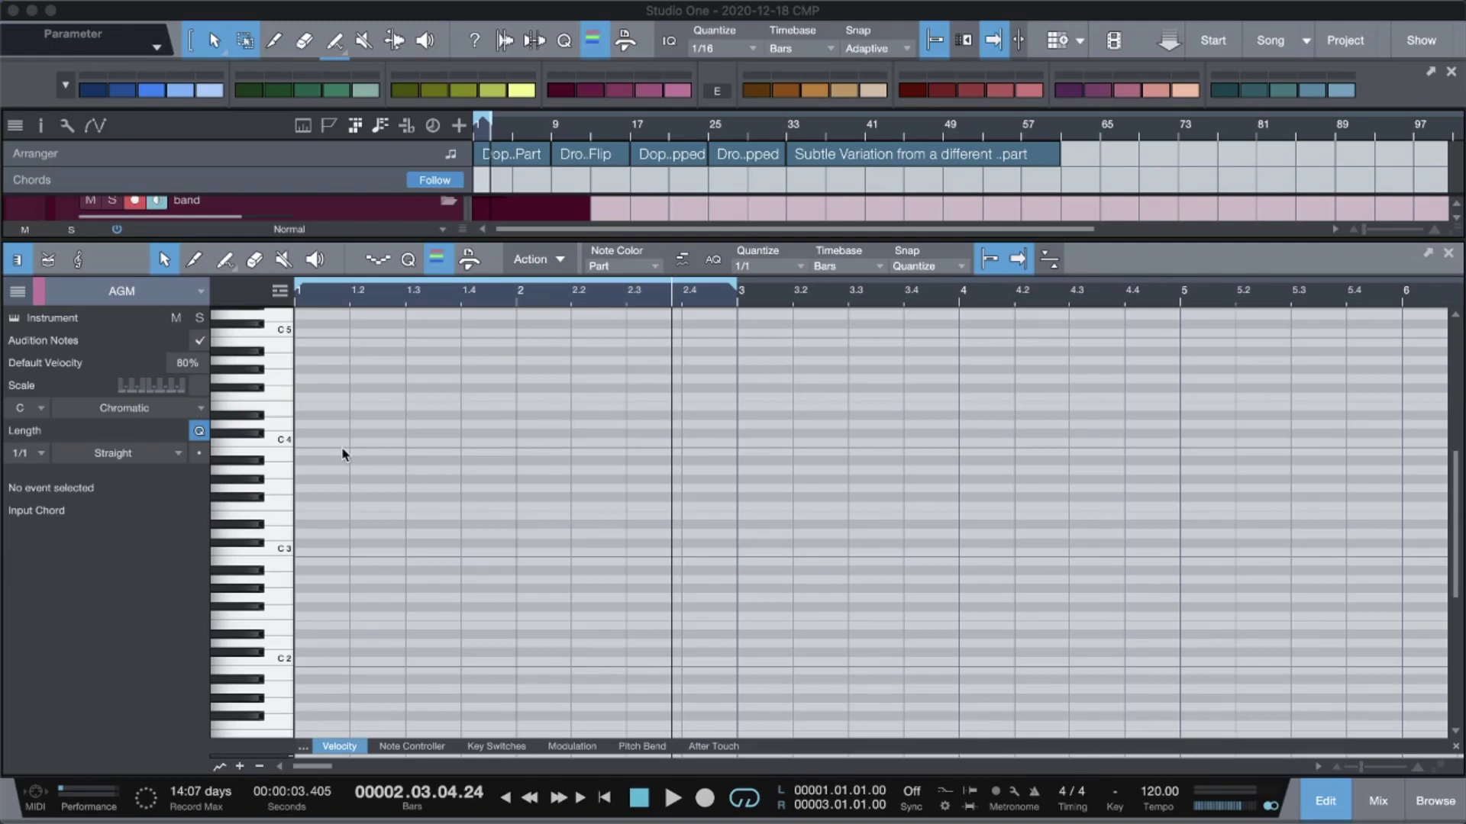
Step: Add one-bar D#3 and A#3 notes at bar 1, and a G3 note on beat 1.2 with quantize at 1/4
{"action": "double_click", "coordinate": [331, 527]}
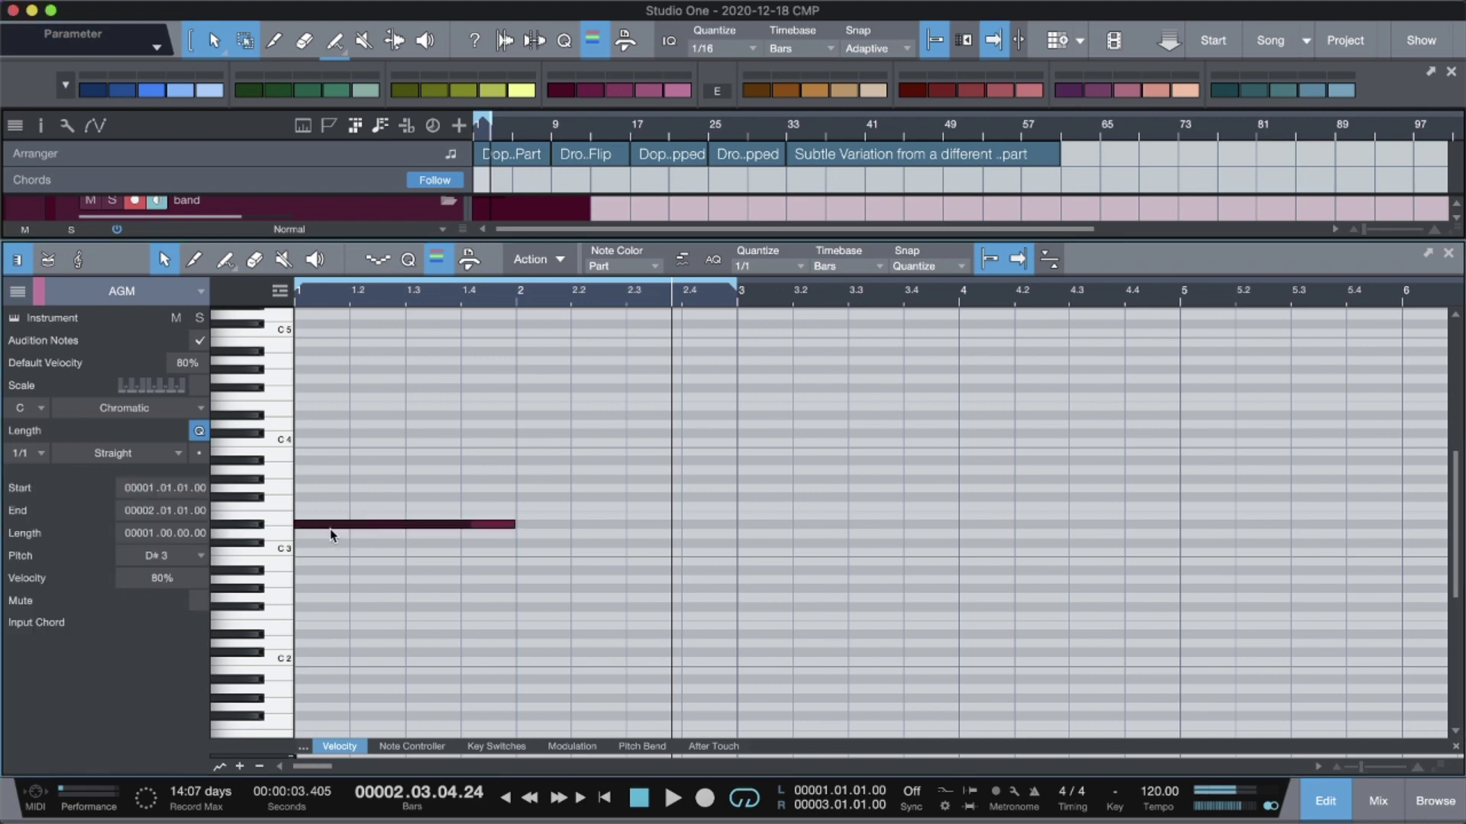
{"action": "double_click", "coordinate": [336, 460]}
{"action": "left_click", "coordinate": [800, 266]}
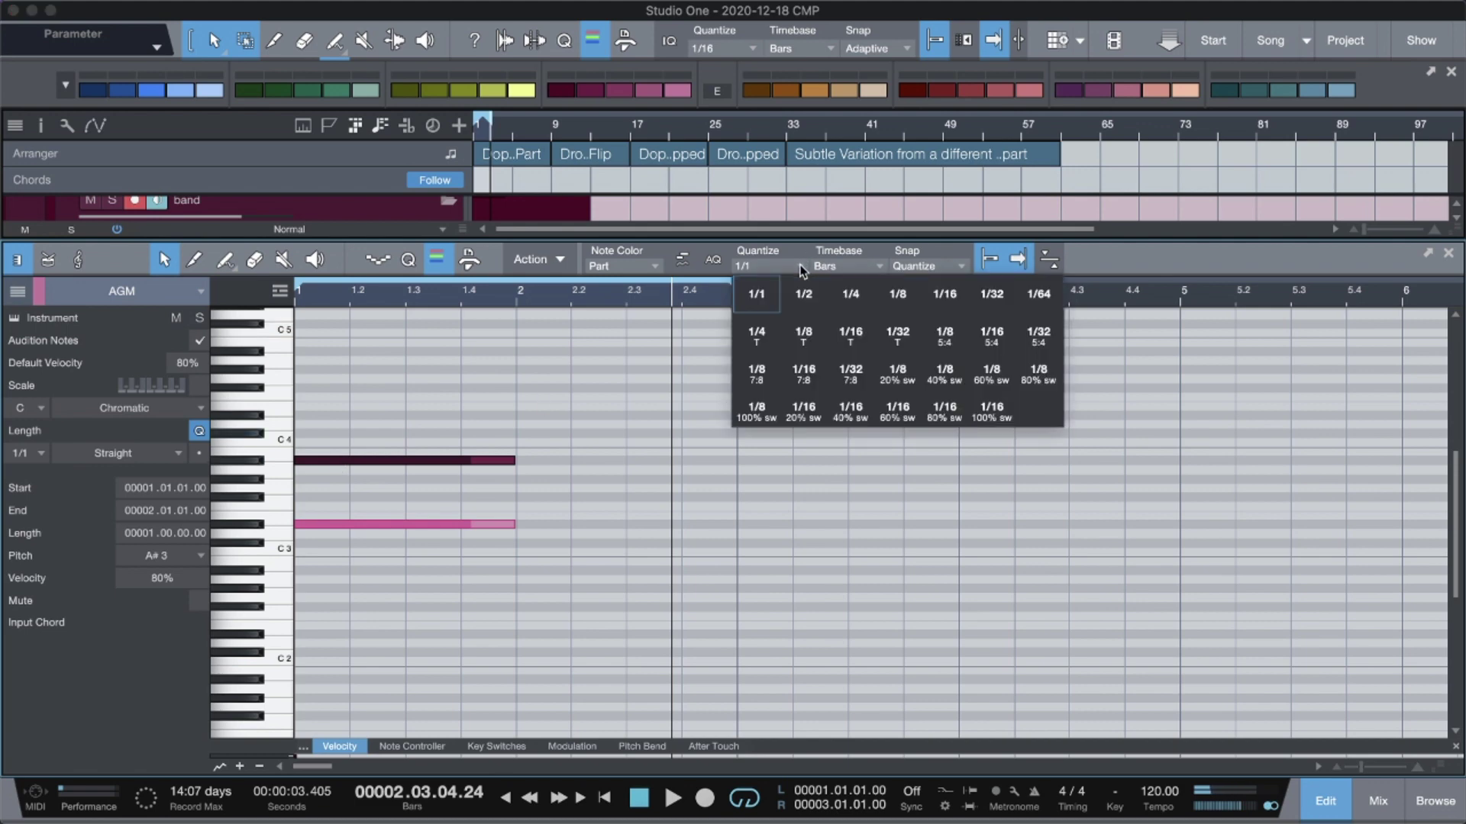
{"action": "left_click", "coordinate": [846, 284]}
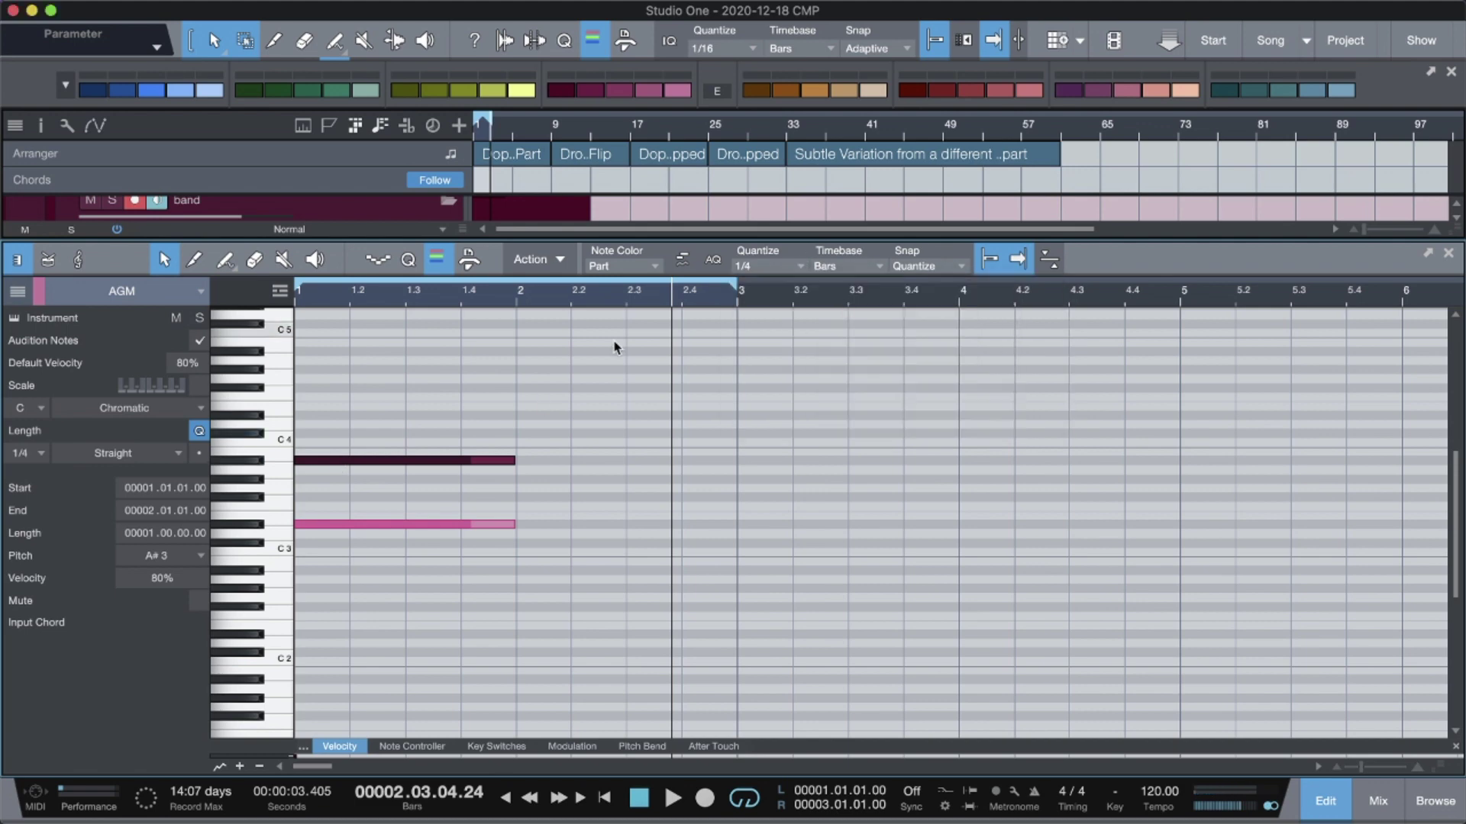
{"action": "double_click", "coordinate": [385, 489]}
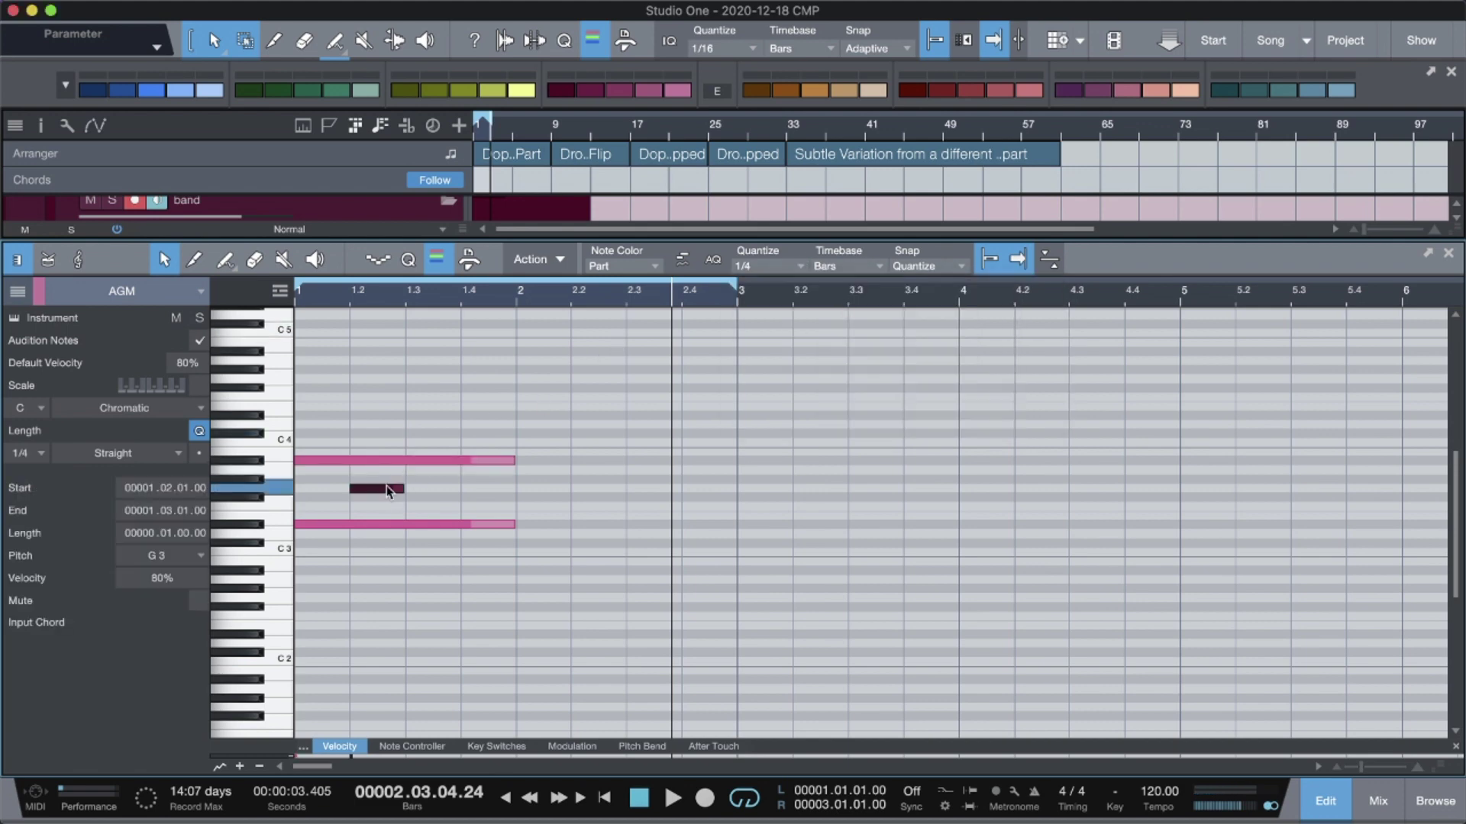
Step: Set quantize to 1/8 and add a G3 note on beat 1.4 followed directly by an F3 note ending at bar 2
{"action": "left_click", "coordinate": [792, 267]}
{"action": "left_click", "coordinate": [904, 296]}
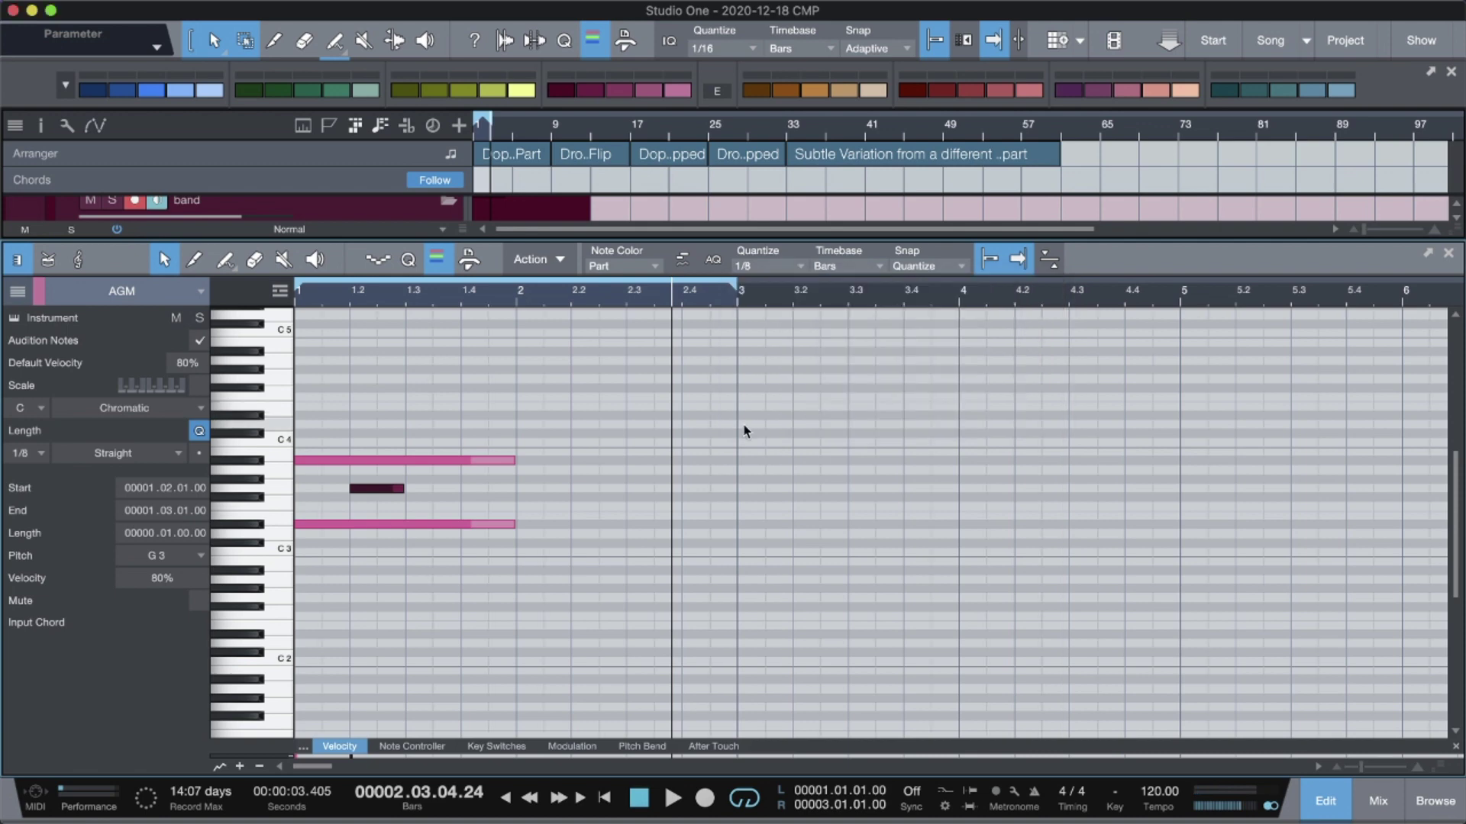
{"action": "double_click", "coordinate": [472, 489]}
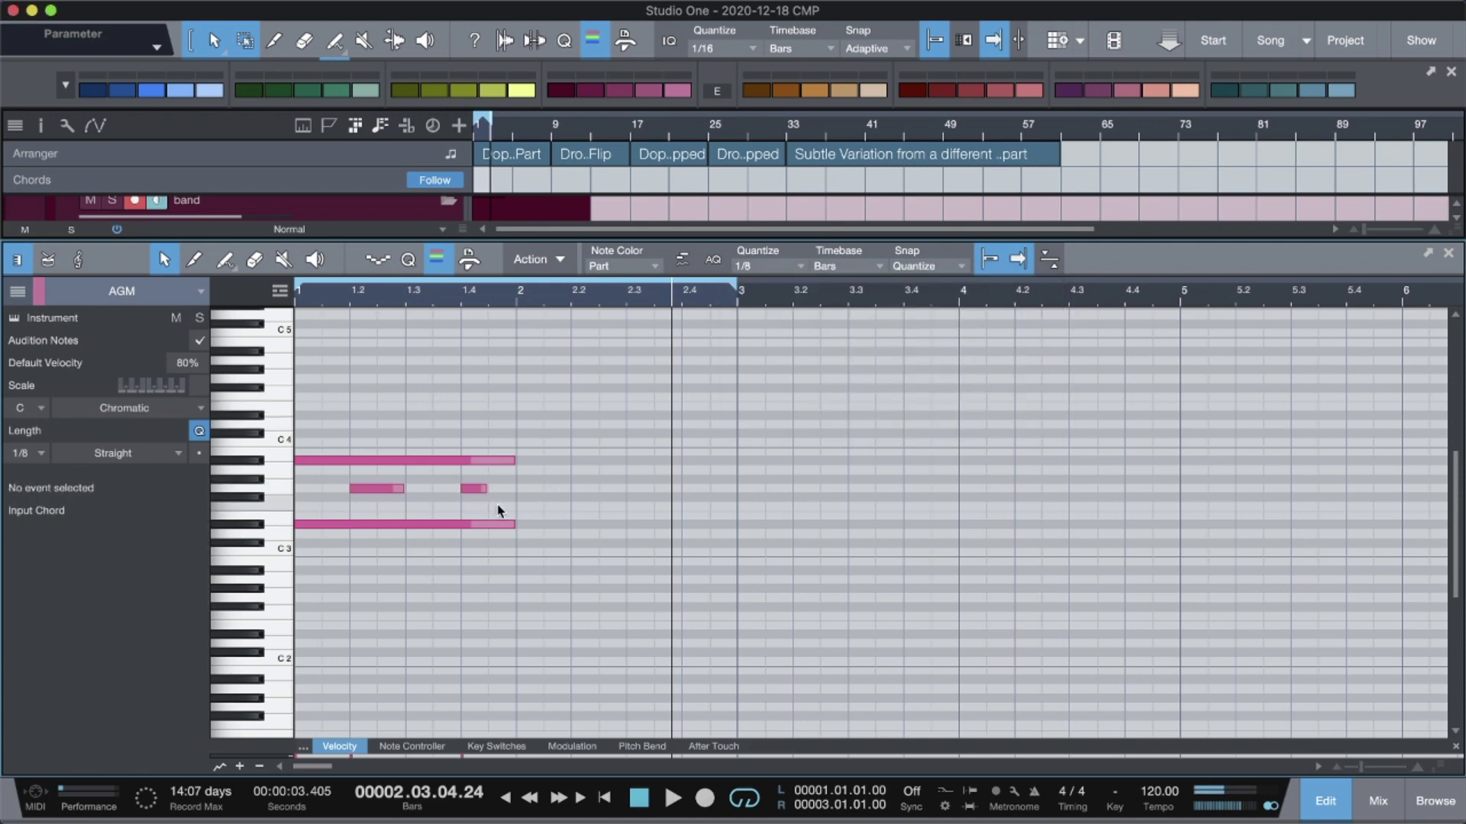
{"action": "double_click", "coordinate": [501, 507]}
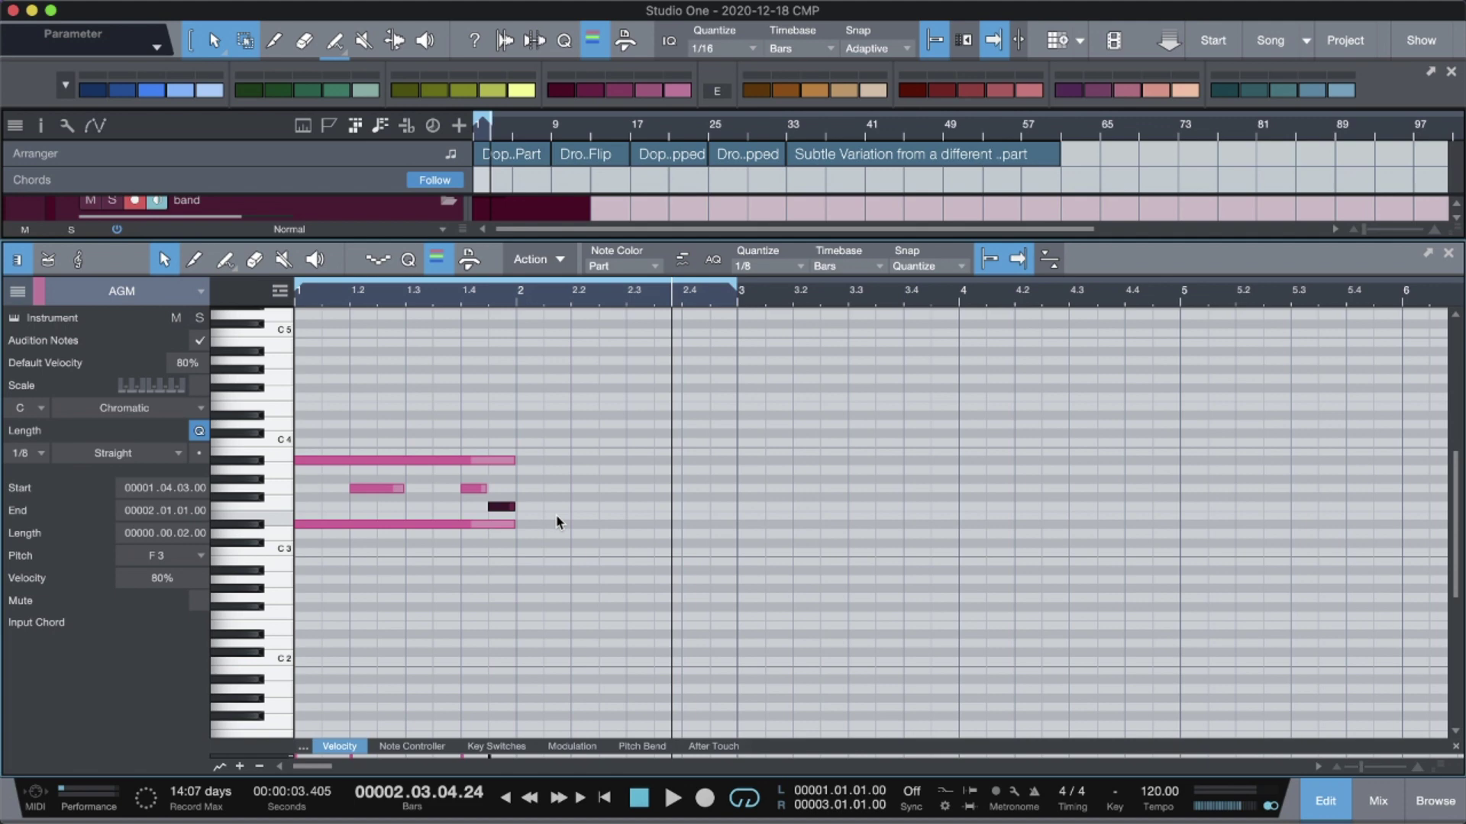
Step: Delete all the notes drawn in bar 1
{"action": "left_click_drag", "start_coordinate": [565, 559], "coordinate": [290, 427]}
{"action": "key", "text": "Delete"}
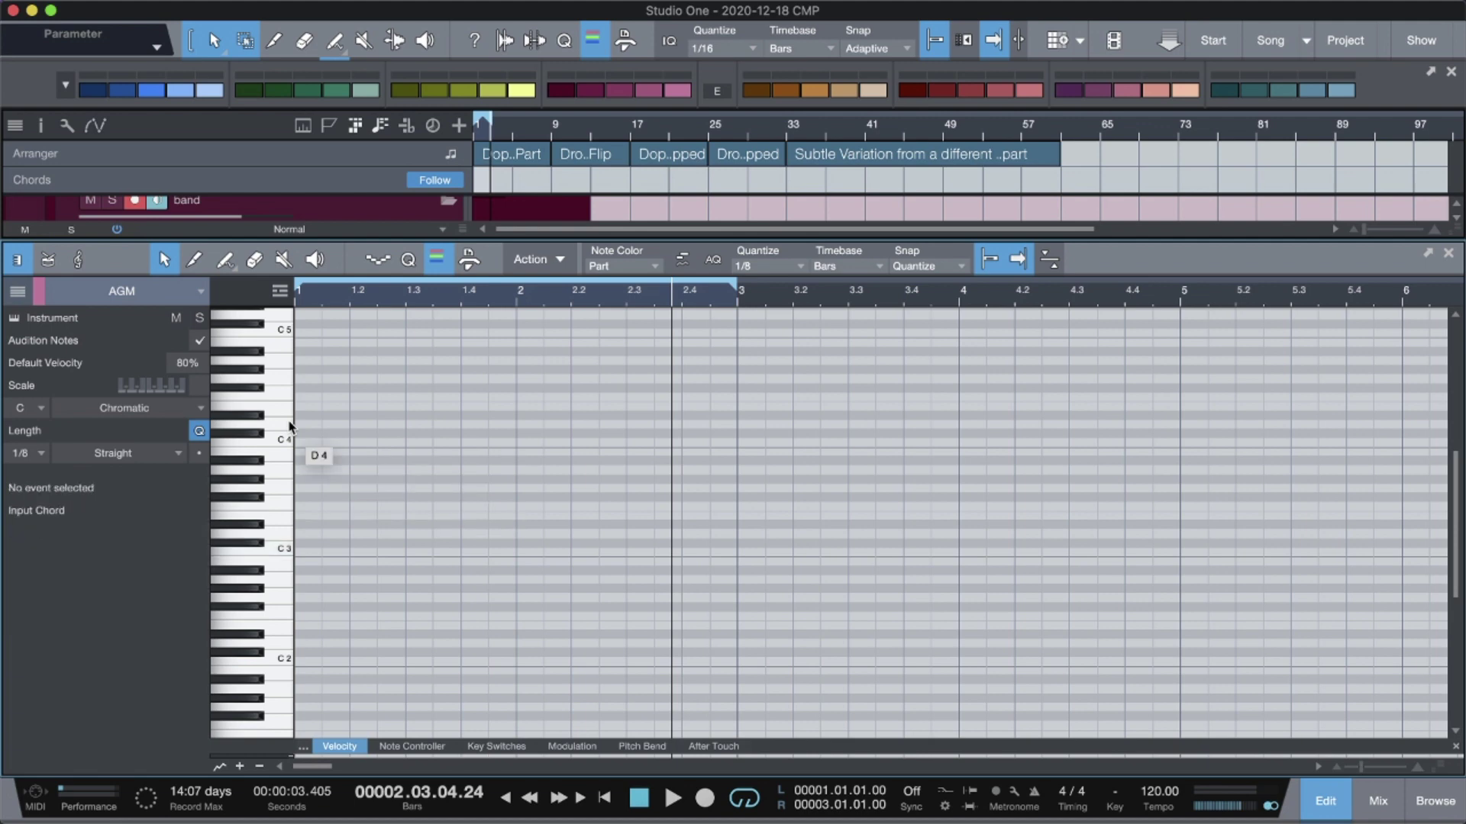
Step: Add a C3 note at bar 1 with quantize 1/1, and an F3 note there with quantize 1/2
{"action": "left_click", "coordinate": [799, 269]}
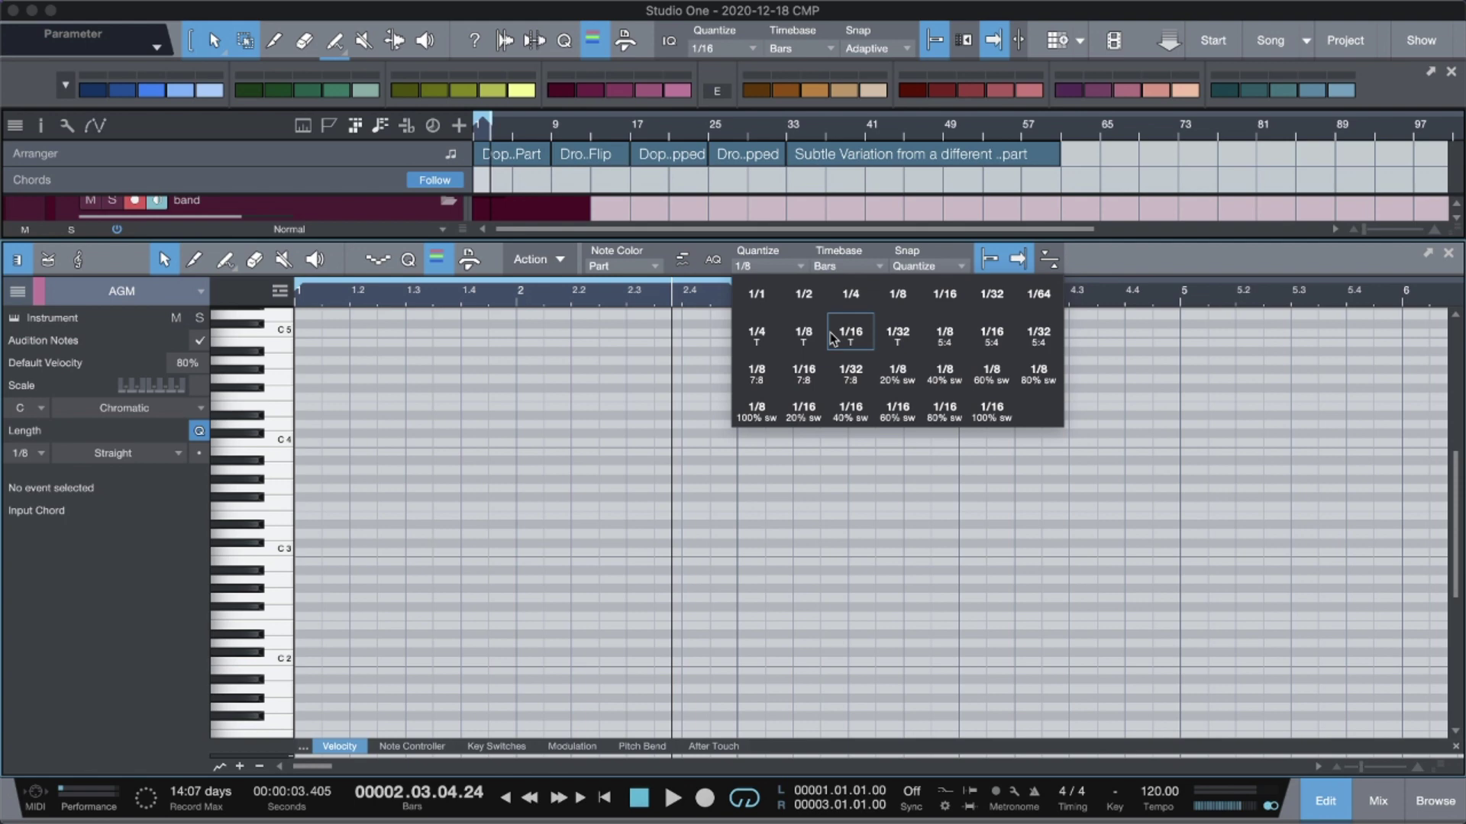
{"action": "left_click", "coordinate": [460, 403]}
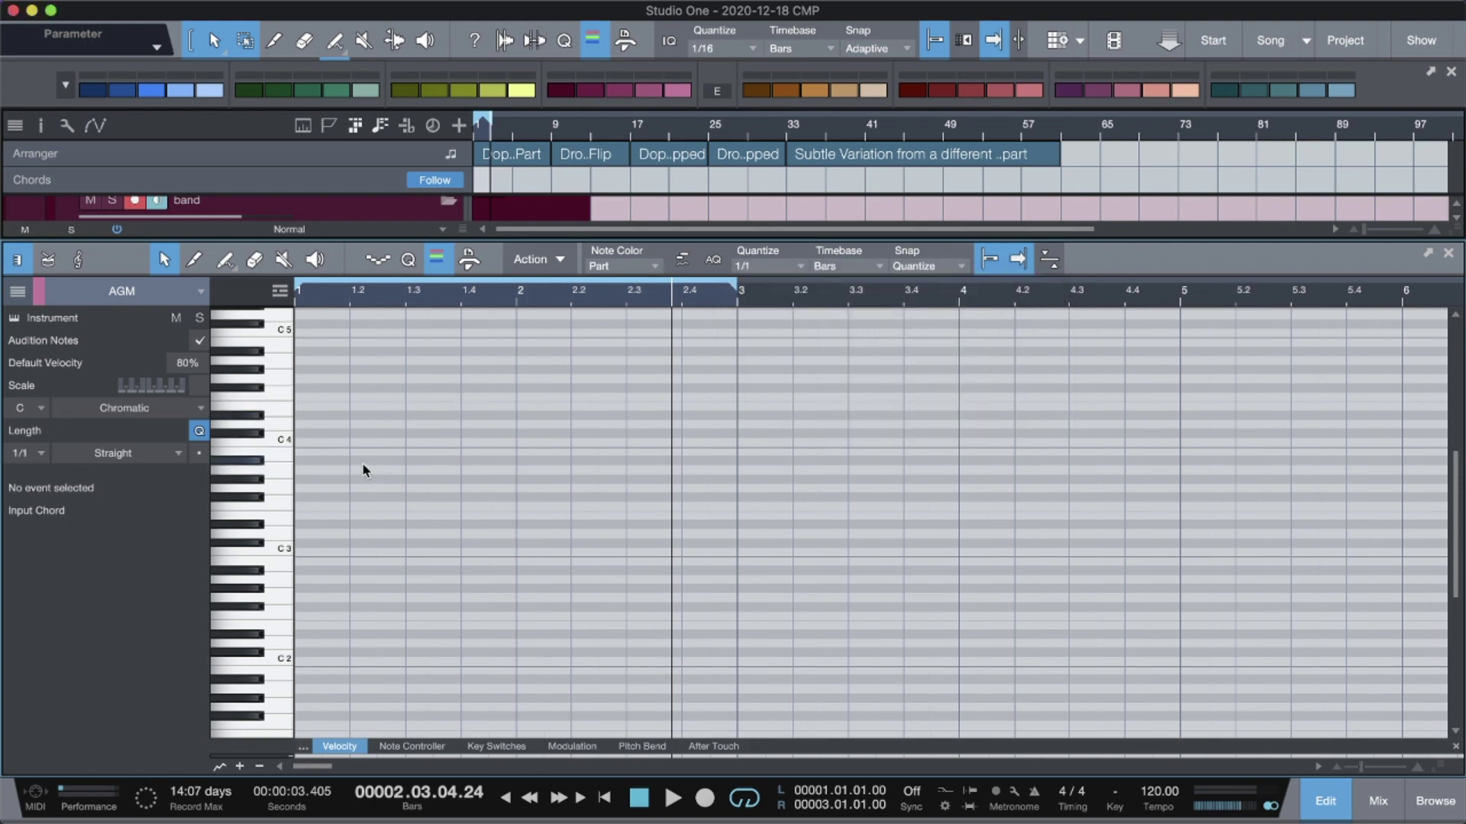
{"action": "left_click", "coordinate": [326, 547]}
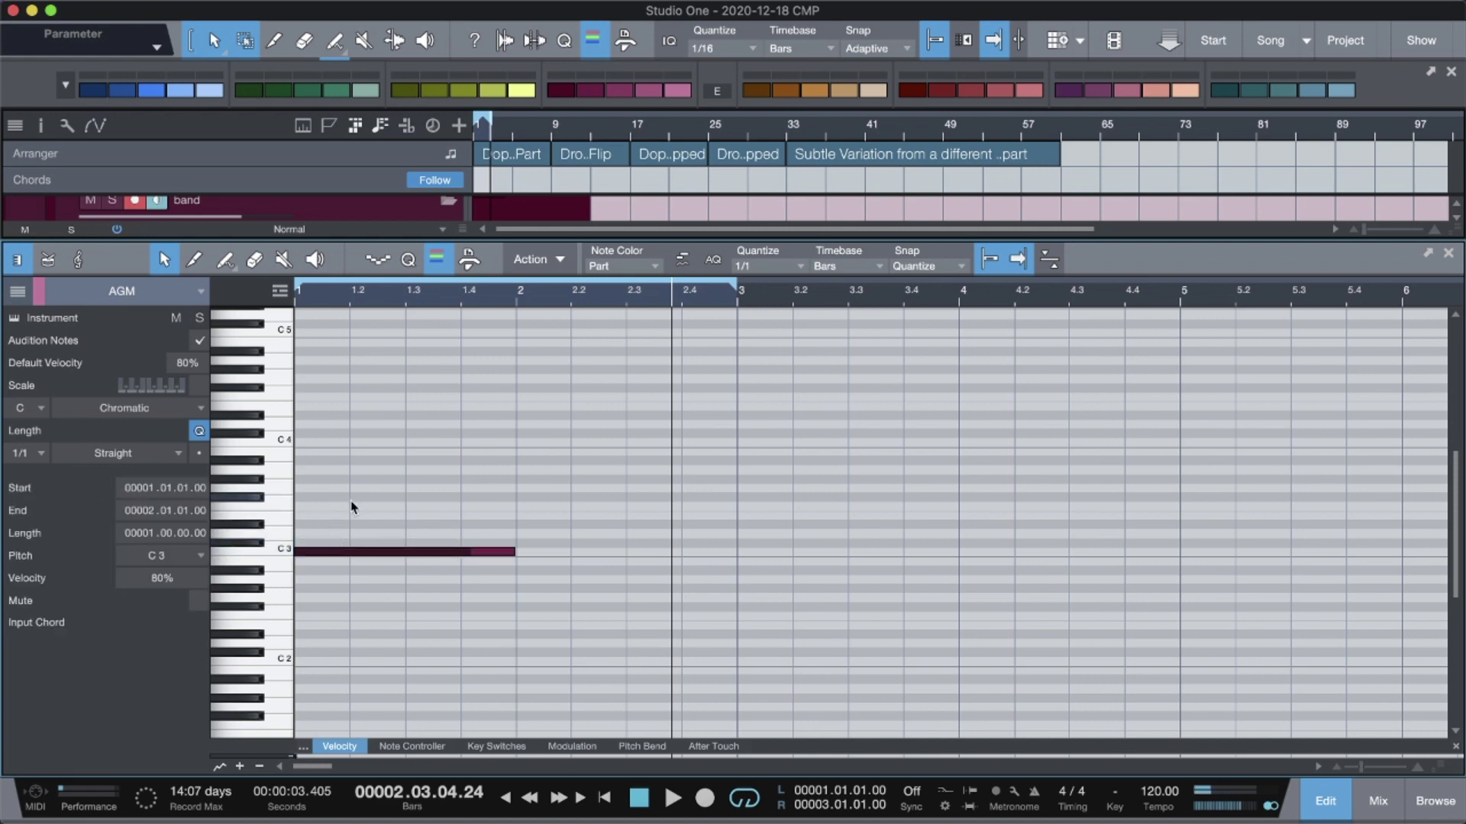
{"action": "key", "text": "2"}
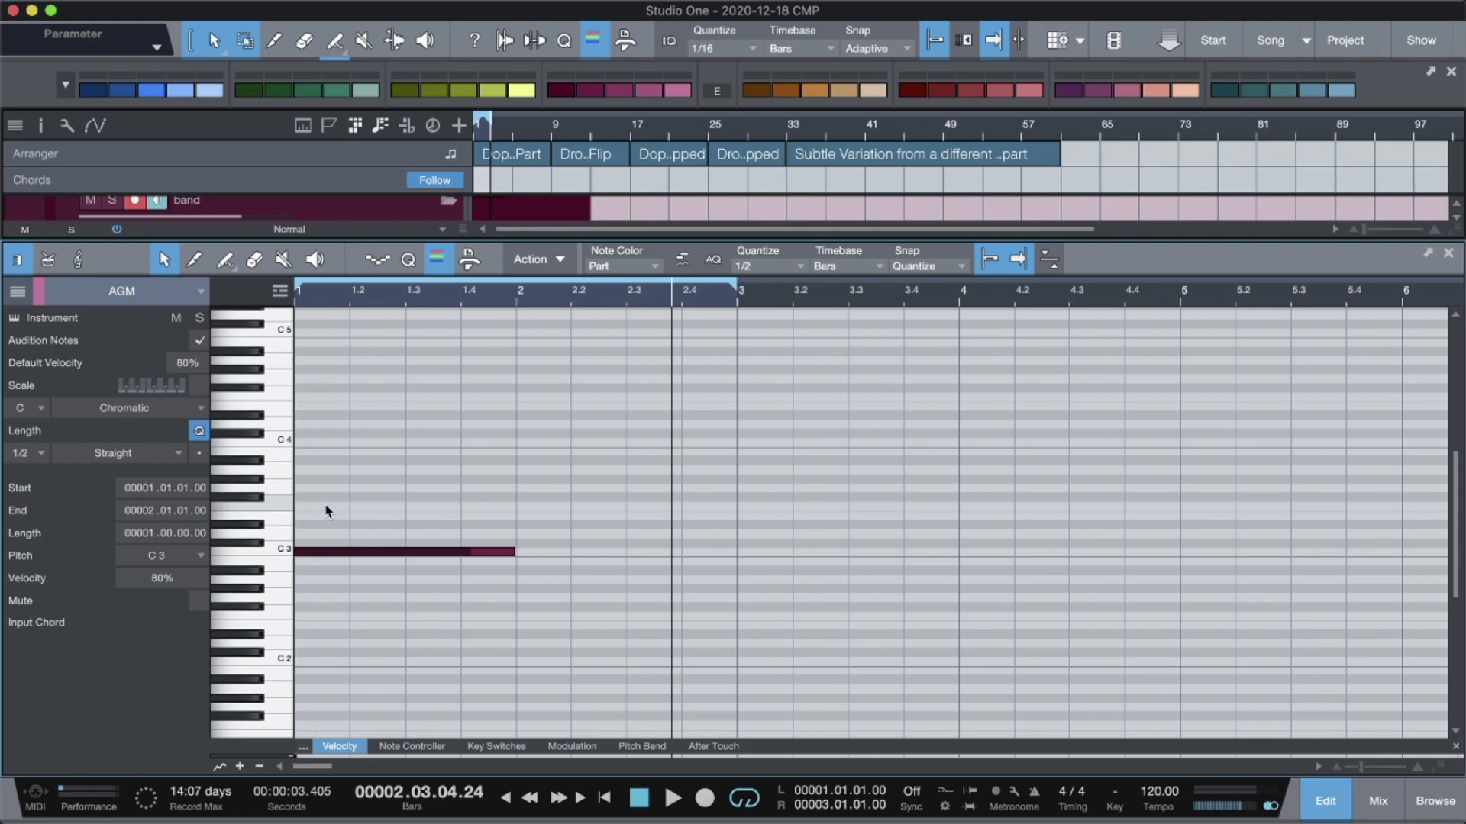
{"action": "left_click", "coordinate": [325, 506]}
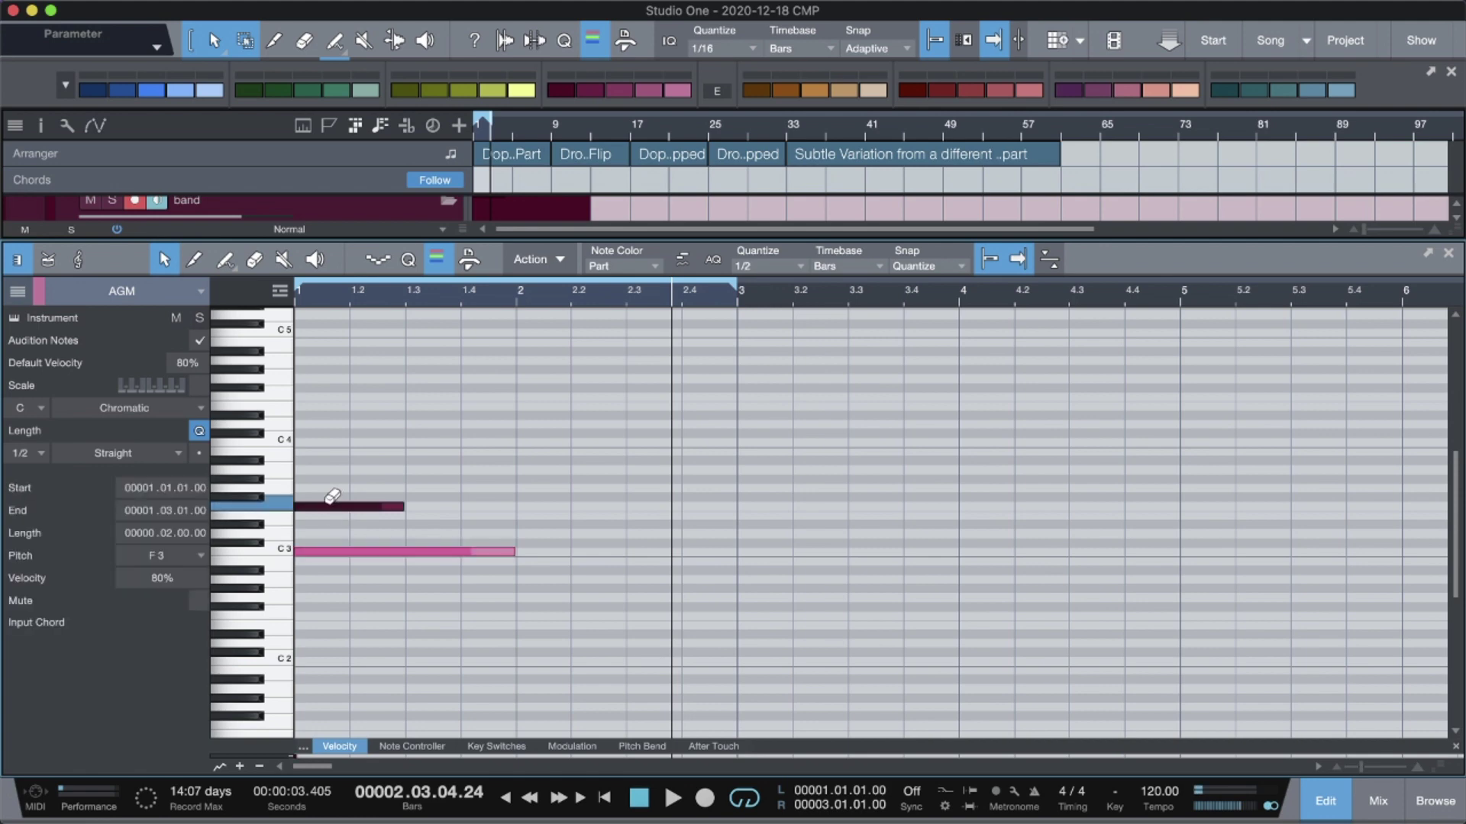
Step: Add A#3 and C#4 notes at bar 1 with quantize 1/4, and an E4 note there with quantize 1/8
{"action": "key", "text": "4"}
{"action": "left_click", "coordinate": [343, 460]}
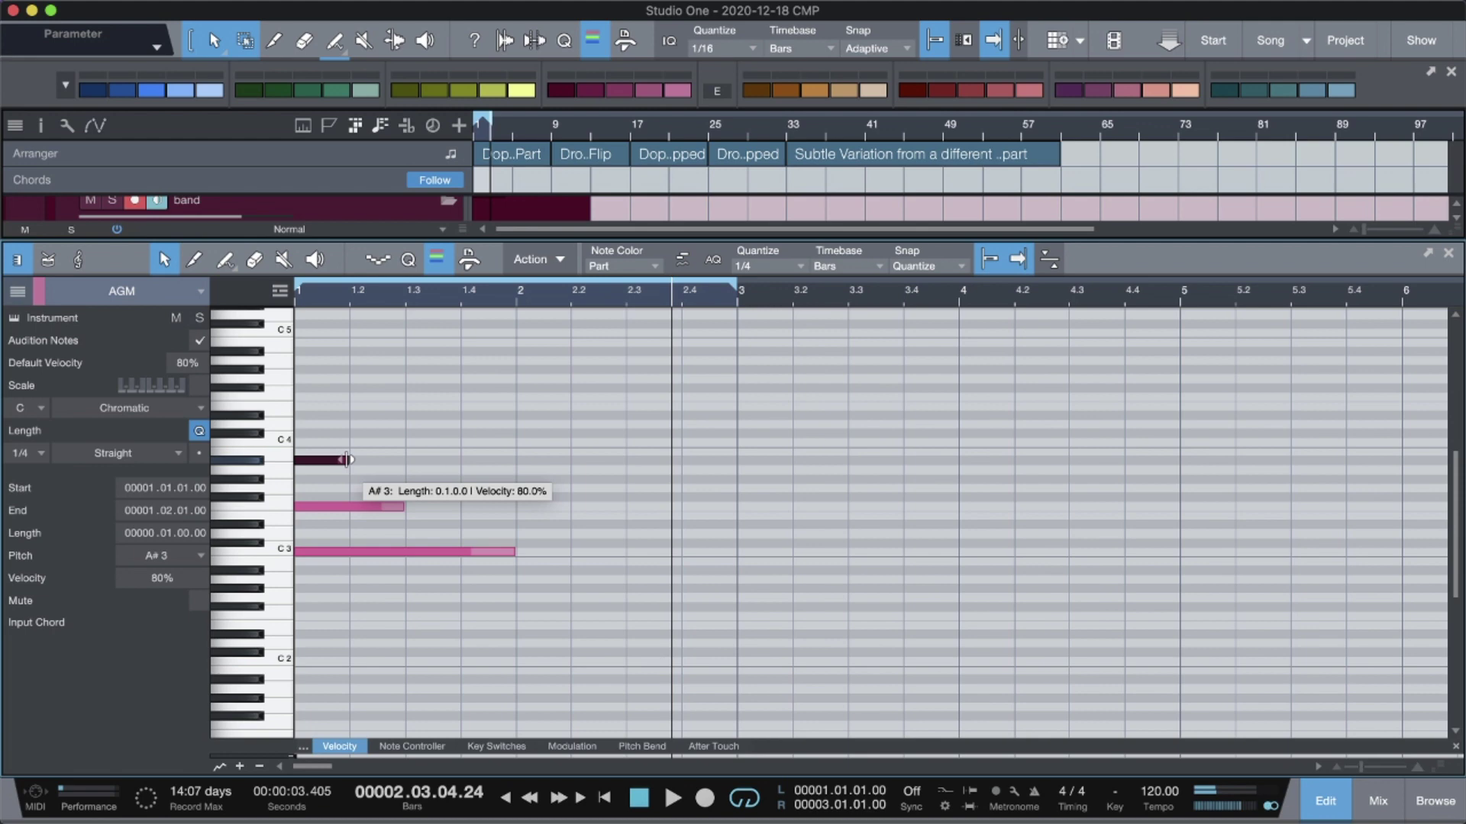
{"action": "left_click", "coordinate": [313, 432]}
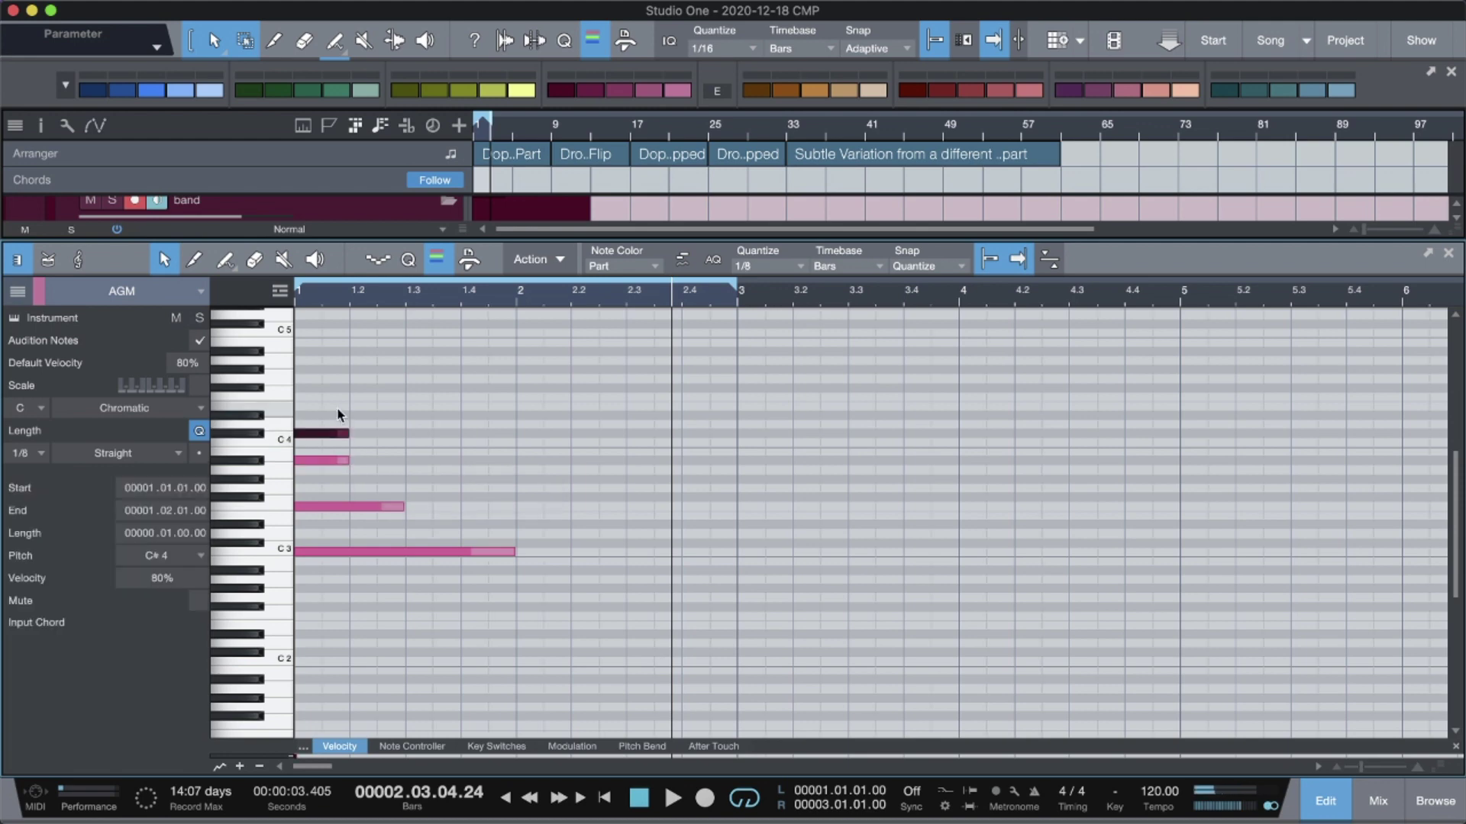
{"action": "left_click", "coordinate": [309, 406]}
Step: Set quantize to 1/16 and add G4 notes on beats 1.1, 1.2 and 1.3 plus an F4 note just before beat 1.4
{"action": "key", "text": "5"}
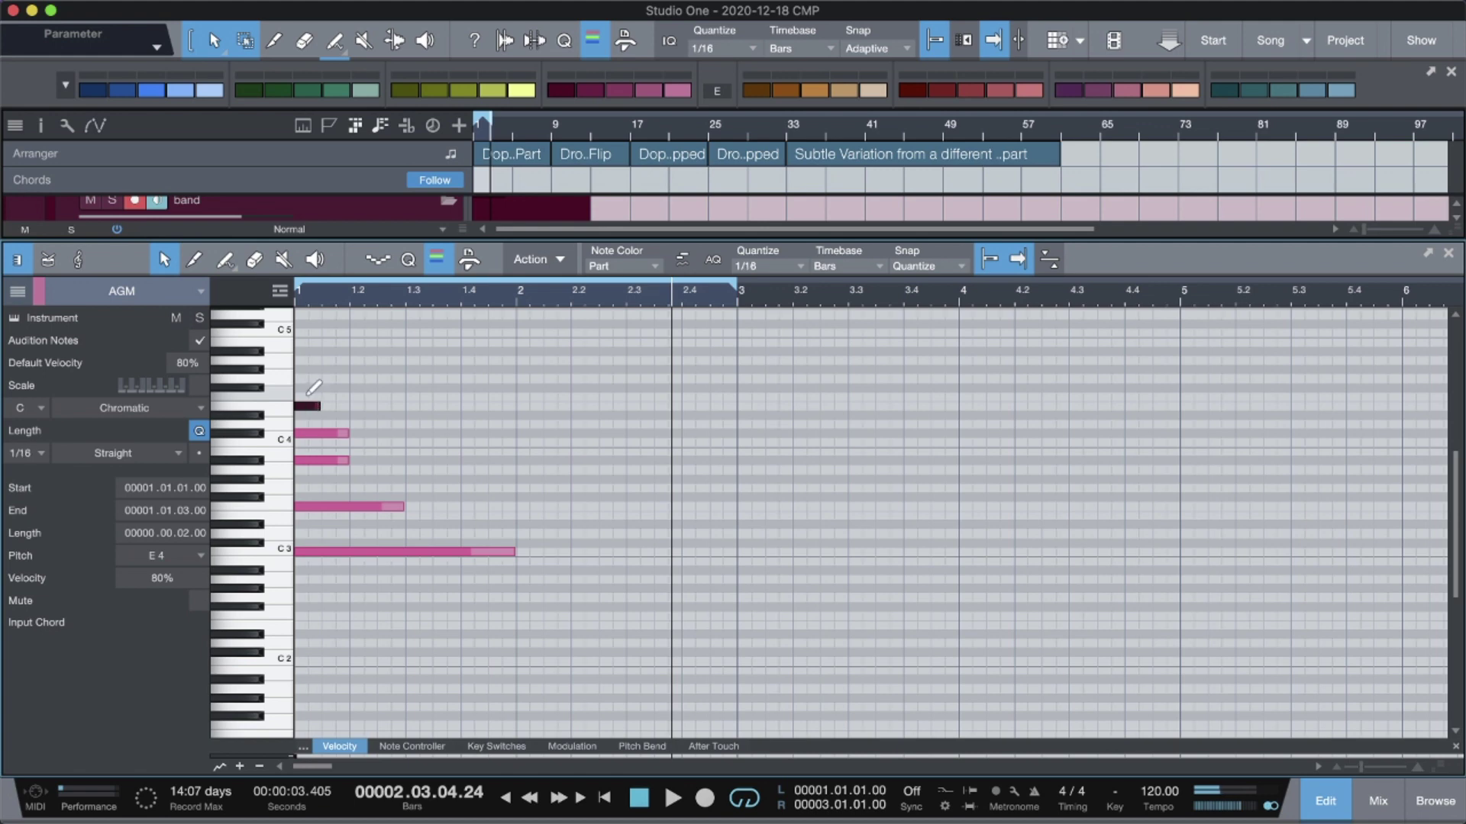
{"action": "left_click", "coordinate": [300, 379]}
{"action": "left_click", "coordinate": [356, 379]}
{"action": "left_click", "coordinate": [411, 379]}
{"action": "left_click", "coordinate": [453, 397]}
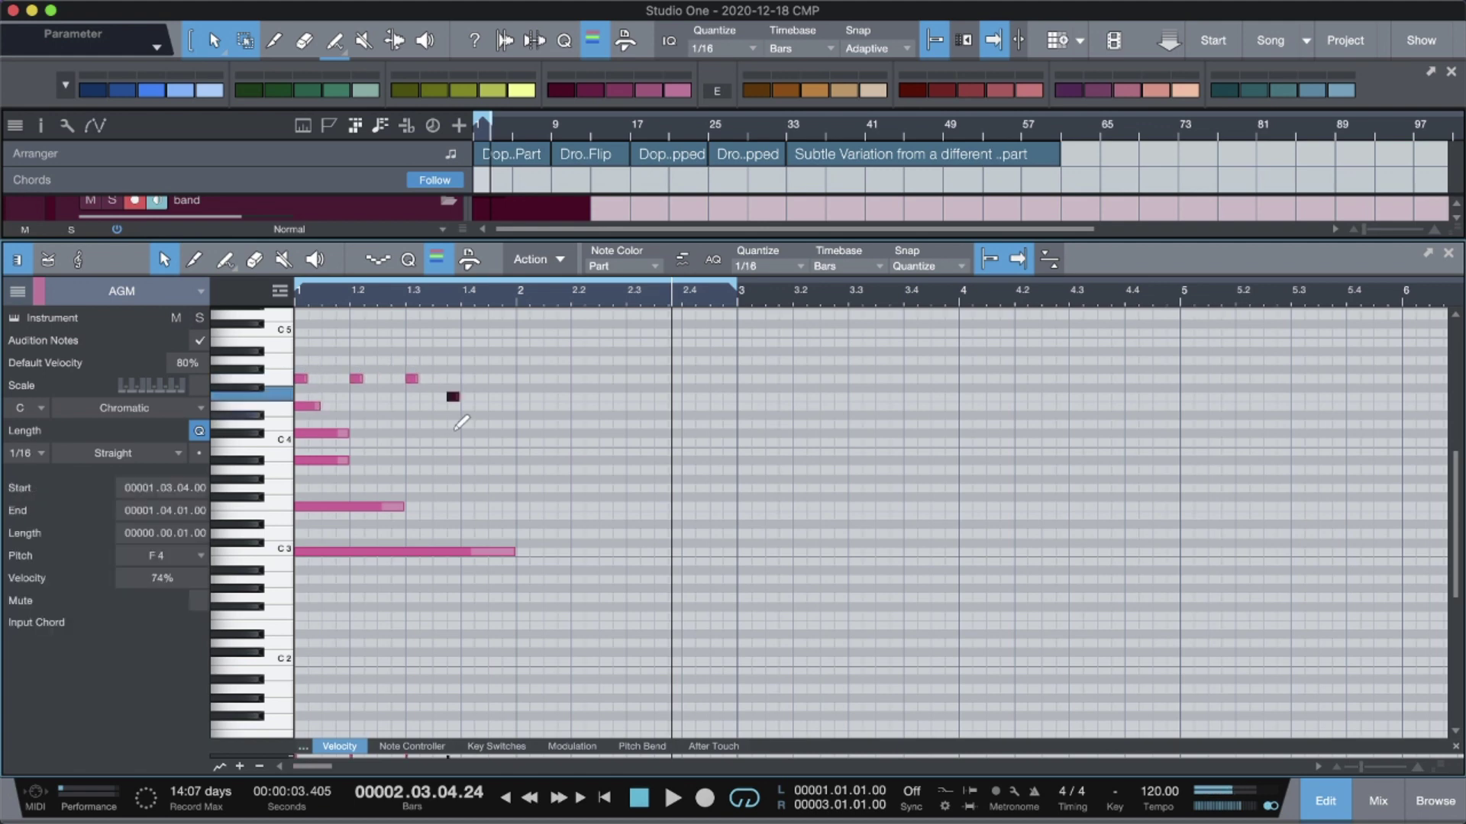
Step: Scatter further short notes on the 1/16 grid between D3 and D4, from beat 1.2 to beat 2.2
{"action": "left_click", "coordinate": [494, 488]}
{"action": "mouse_move", "coordinate": [462, 461]}
{"action": "left_mouse_down"}
{"action": "mouse_move", "coordinate": [486, 461]}
{"action": "mouse_move", "coordinate": [499, 424]}
{"action": "left_mouse_up"}
{"action": "left_click", "coordinate": [369, 443]}
{"action": "left_click", "coordinate": [370, 480]}
{"action": "left_click", "coordinate": [412, 534]}
{"action": "left_click", "coordinate": [577, 452]}
{"action": "left_click", "coordinate": [577, 489]}
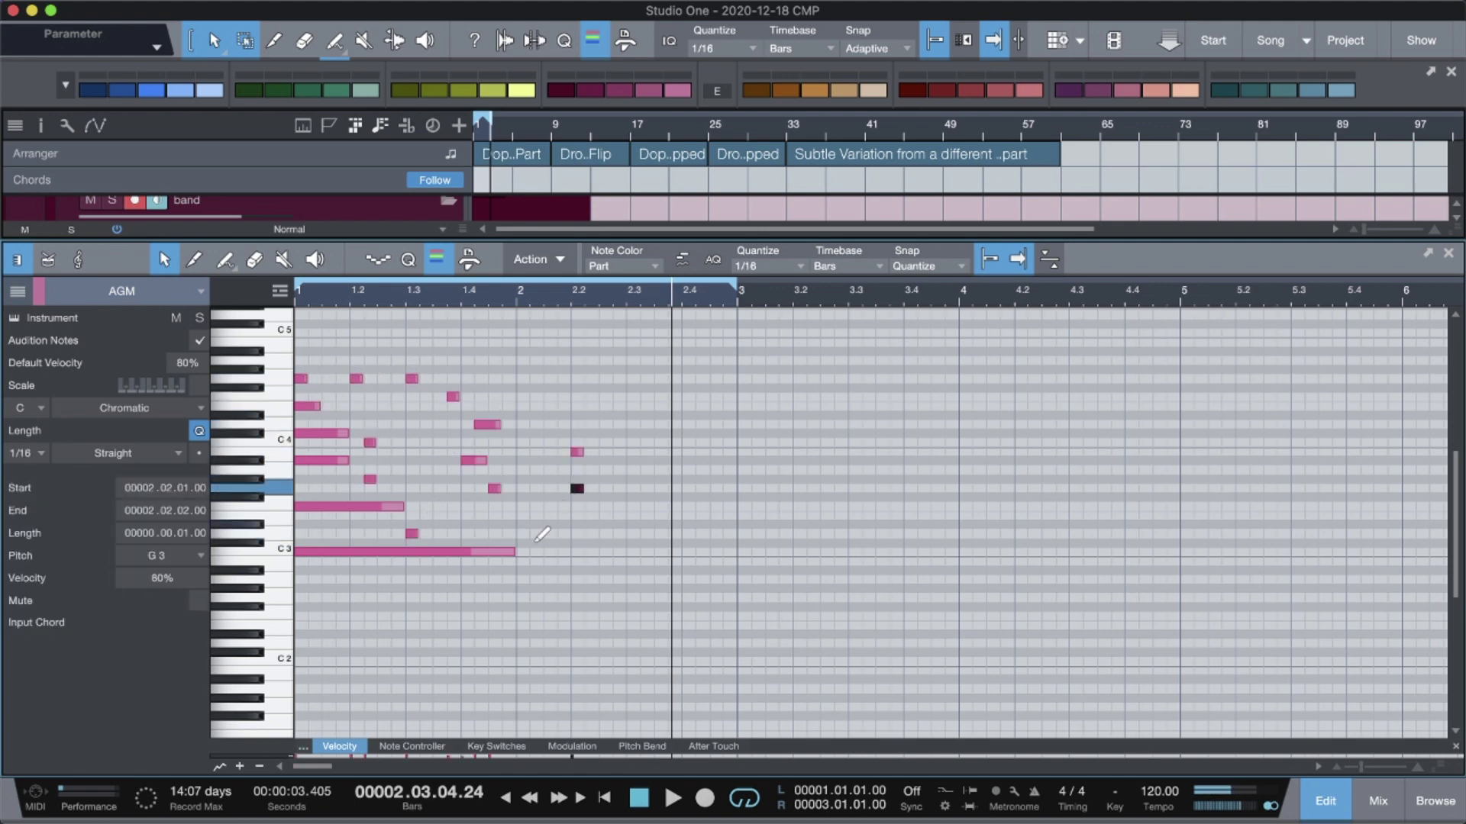
Step: Erase the E4, C#4, first G4, D4, C3 and F3 notes individually, and delete all remaining notes
{"action": "left_click", "coordinate": [300, 406]}
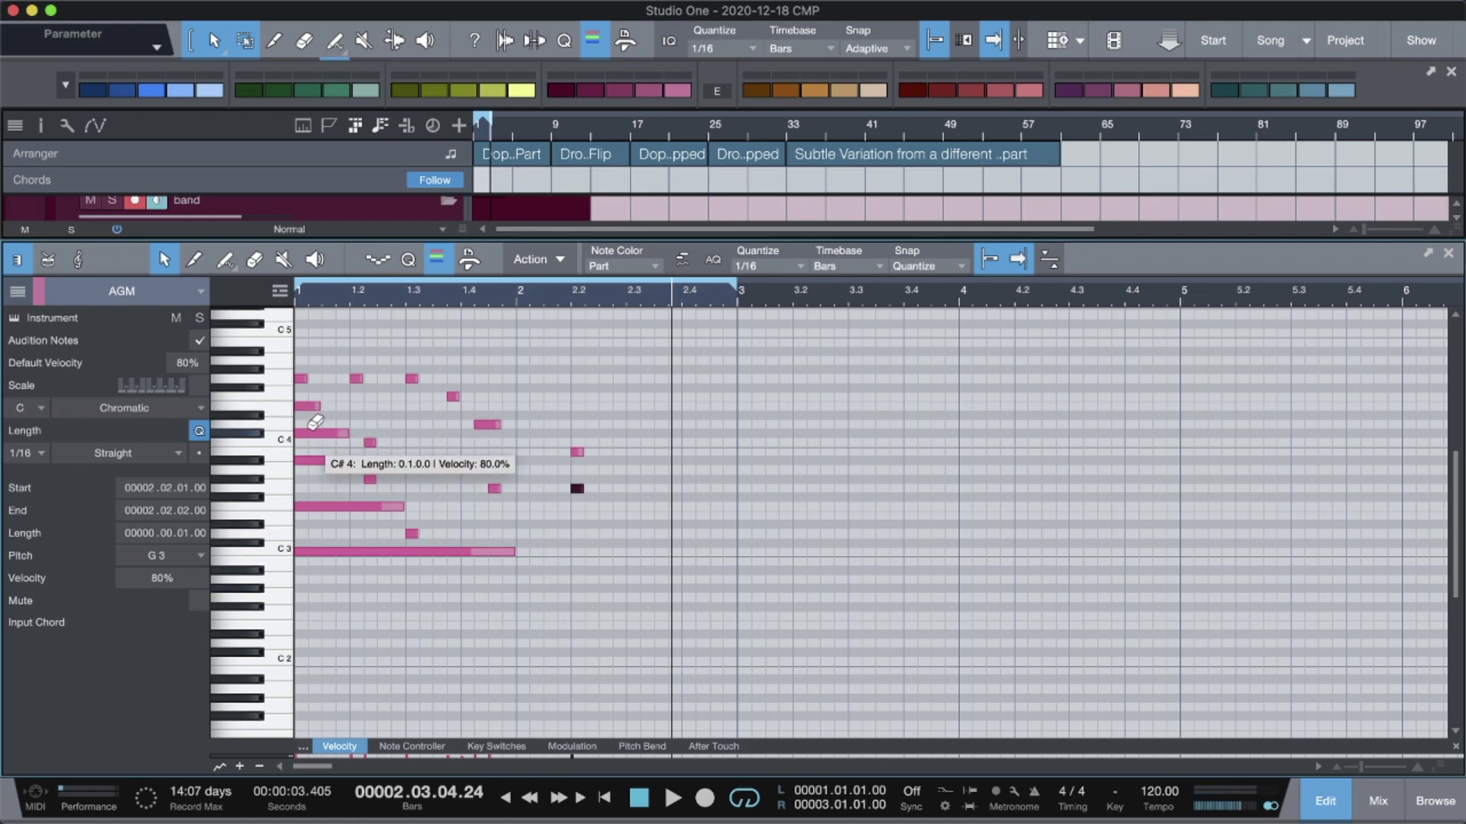
{"action": "left_click", "coordinate": [313, 433]}
{"action": "left_click_drag", "start_coordinate": [304, 380], "coordinate": [458, 395]}
{"action": "left_click", "coordinate": [488, 424]}
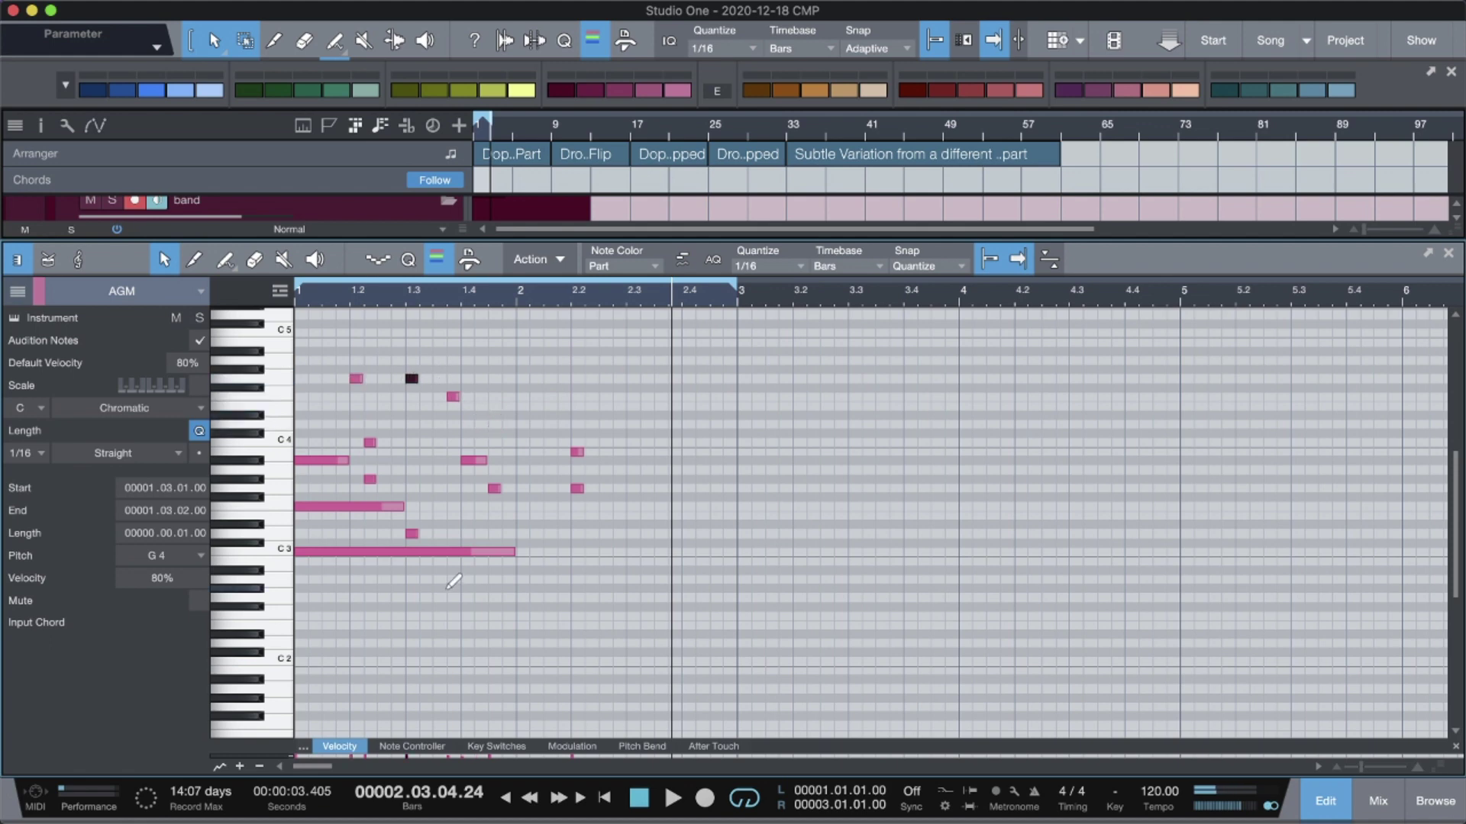
{"action": "left_click", "coordinate": [449, 551]}
{"action": "left_click", "coordinate": [363, 508]}
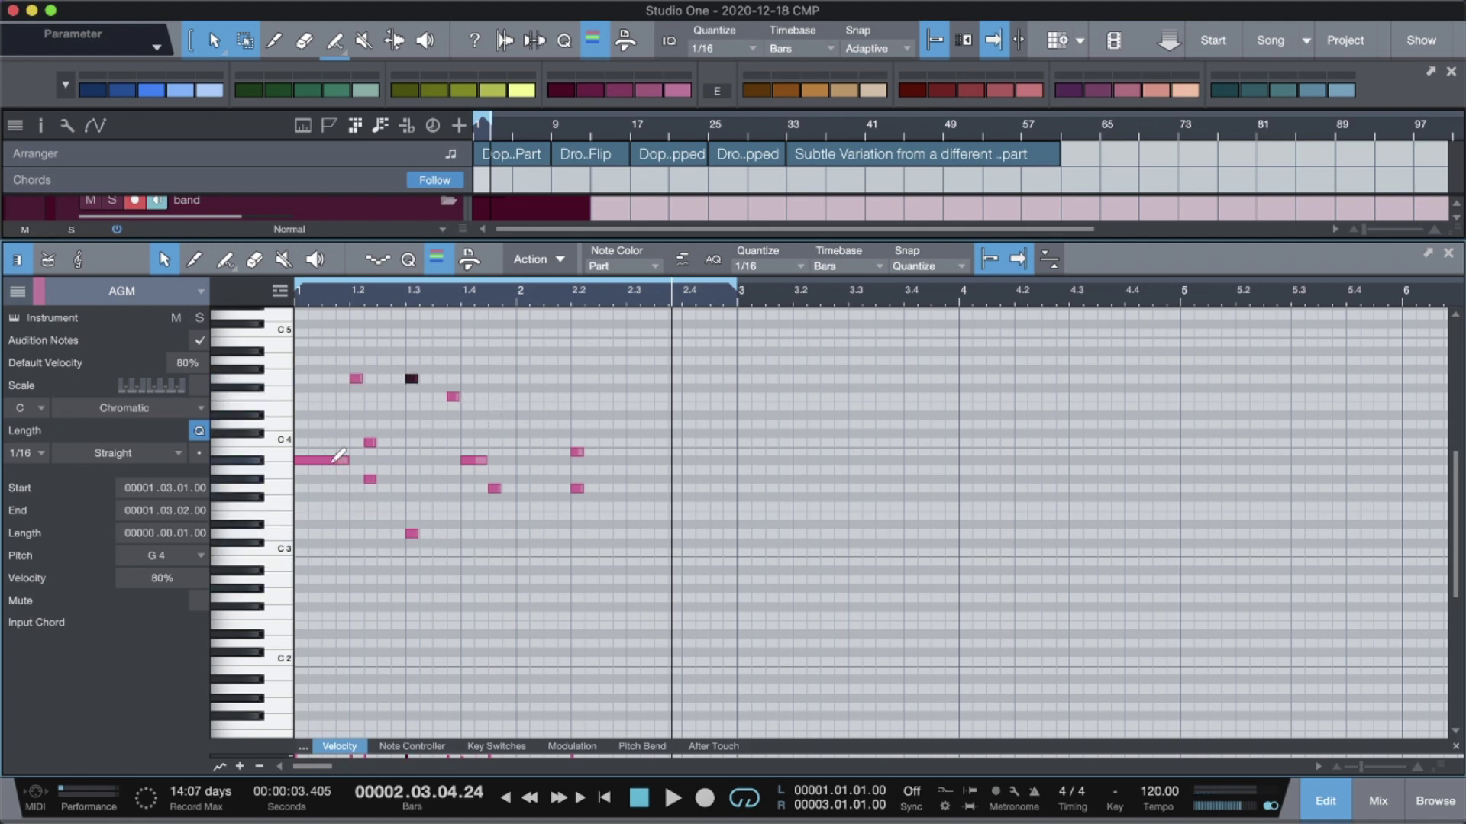
{"action": "left_click", "coordinate": [336, 460]}
{"action": "left_click_drag", "start_coordinate": [334, 348], "coordinate": [614, 685]}
{"action": "key", "text": "Delete"}
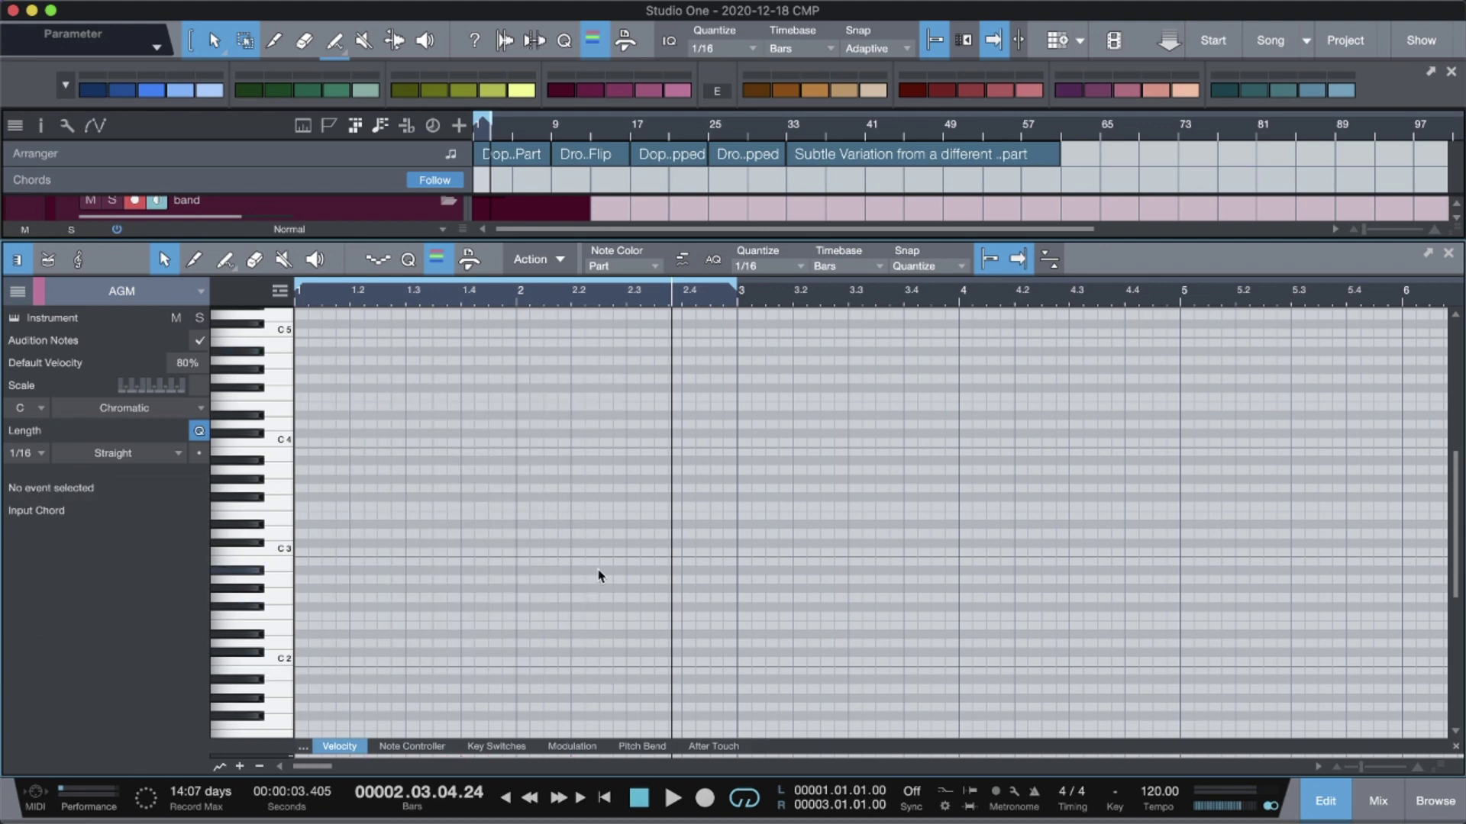
Step: Open the keyboard shortcut preferences, search the commands for "quan" and select Quantize 1/1
{"action": "key", "text": "super+comma"}
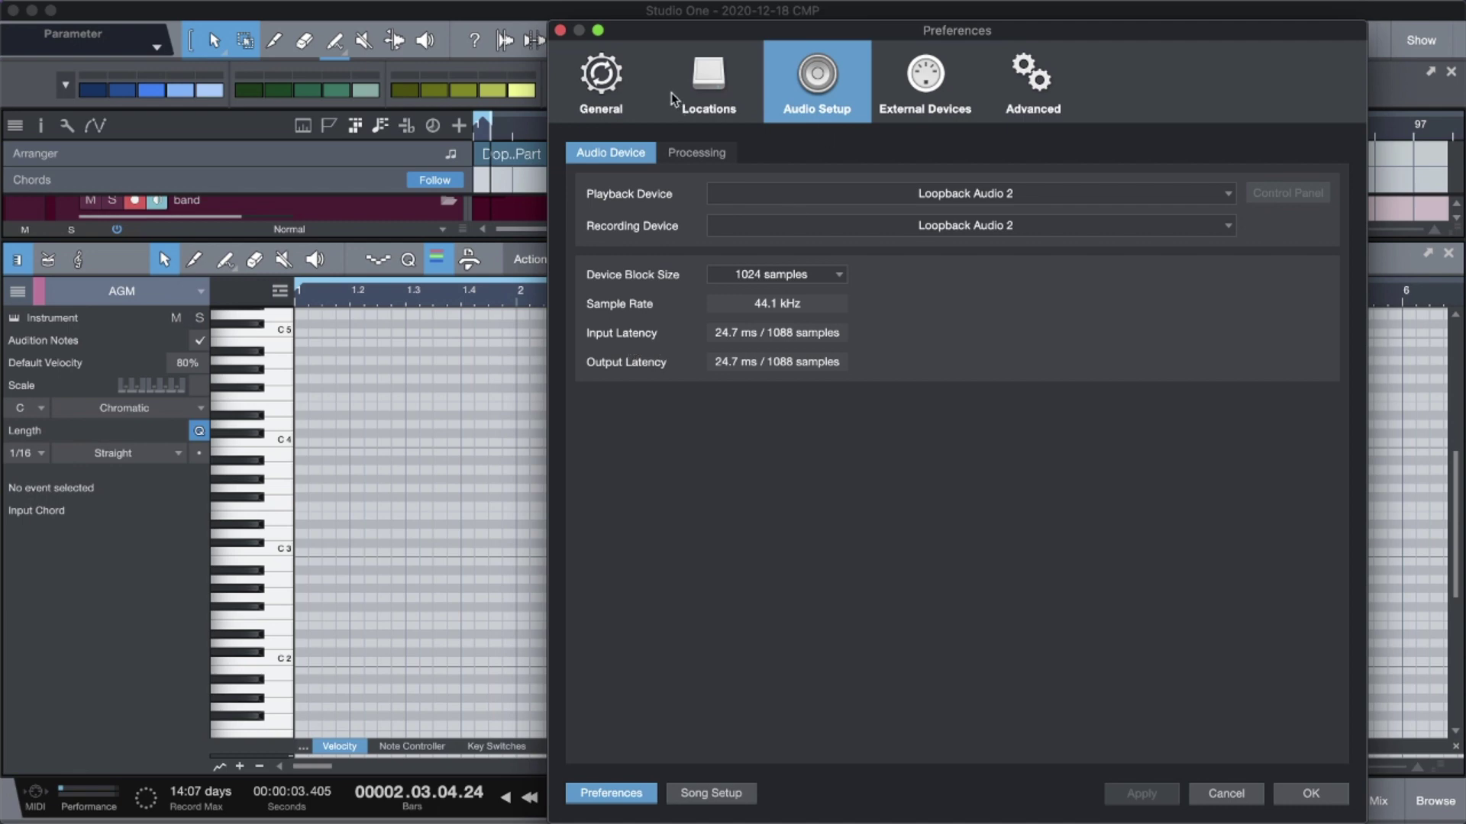
{"action": "left_click", "coordinate": [717, 93]}
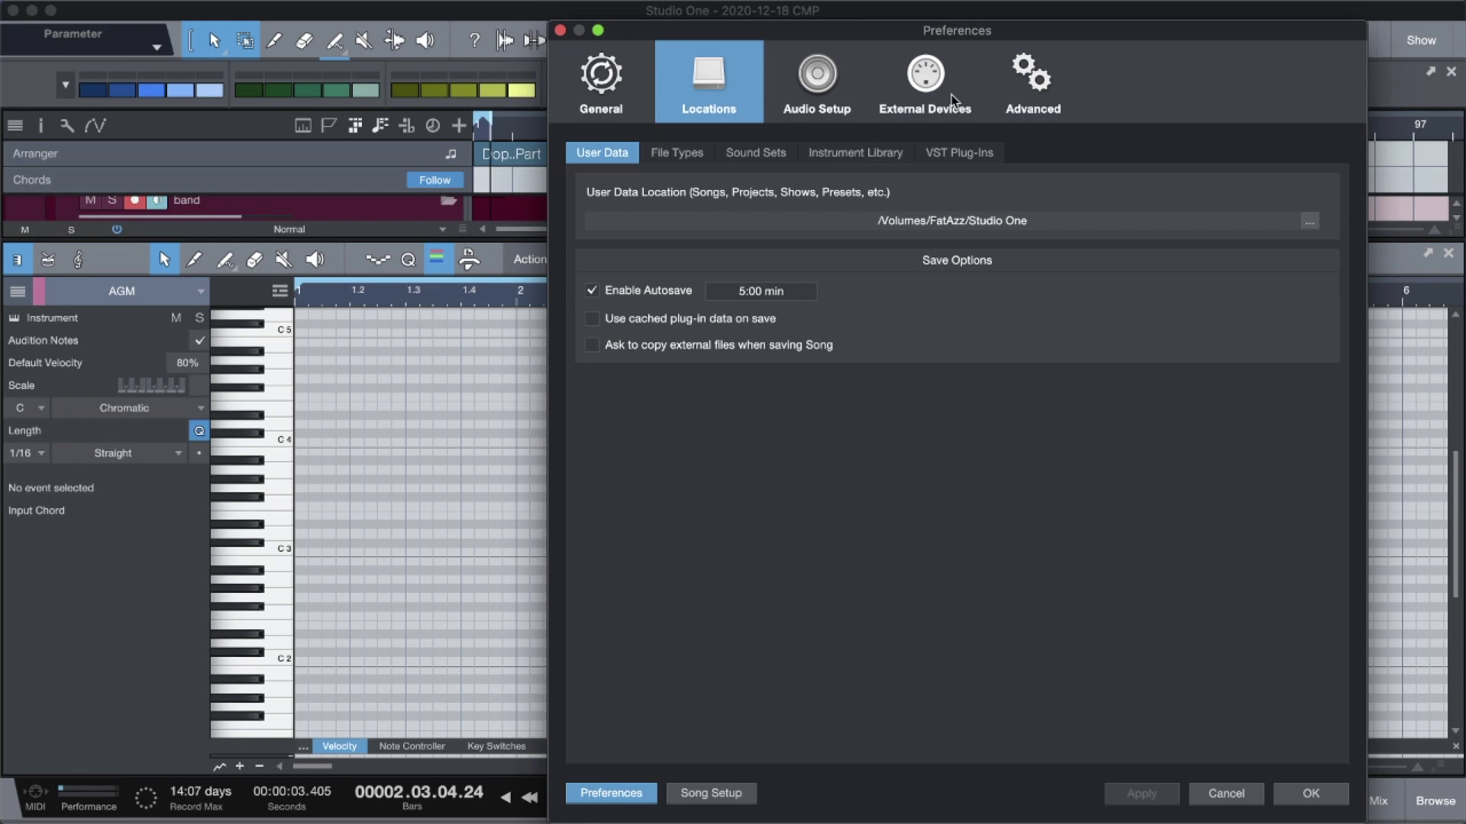
{"action": "left_click", "coordinate": [610, 76]}
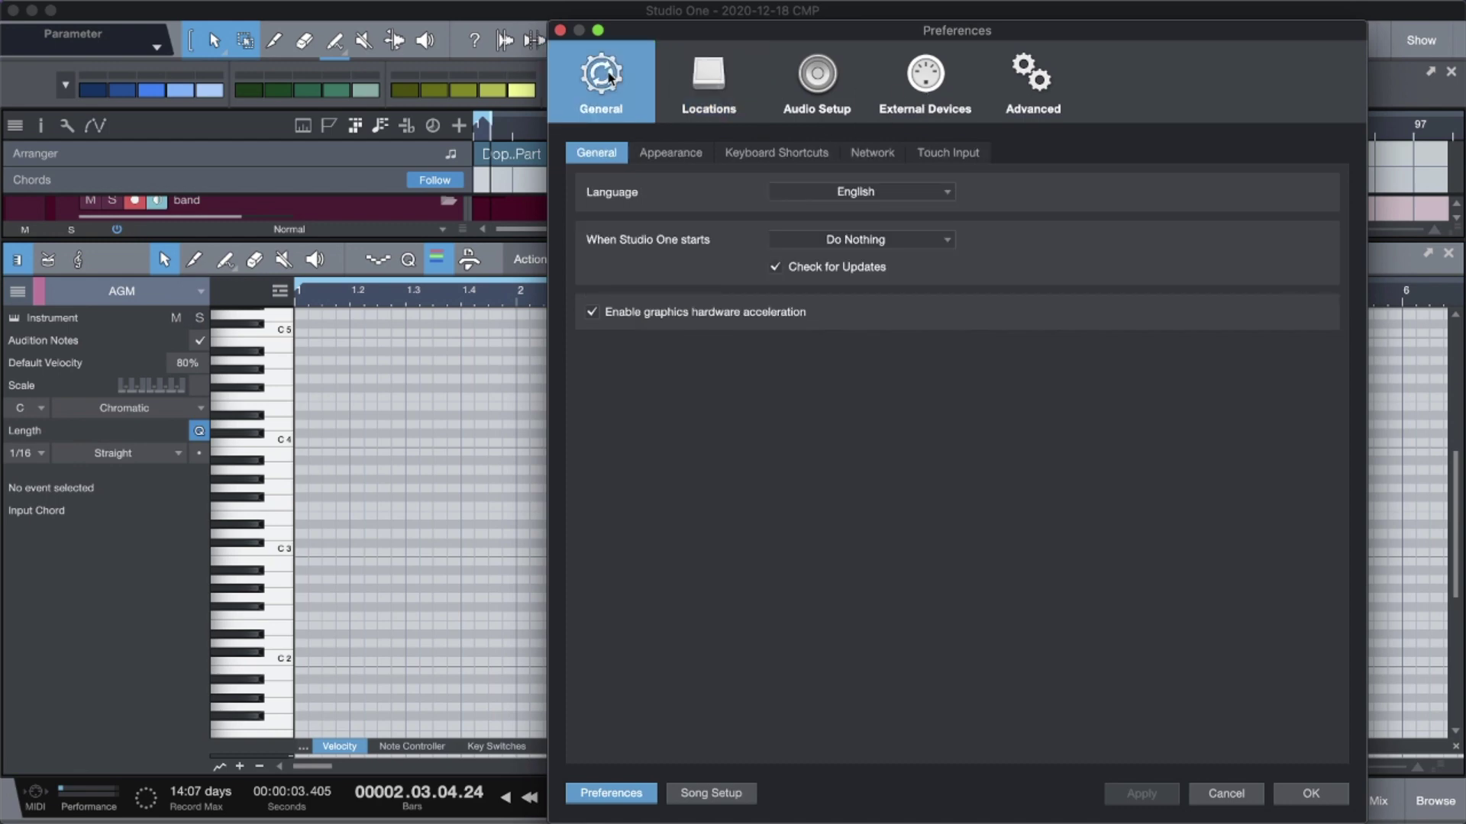
{"action": "left_click", "coordinate": [802, 155]}
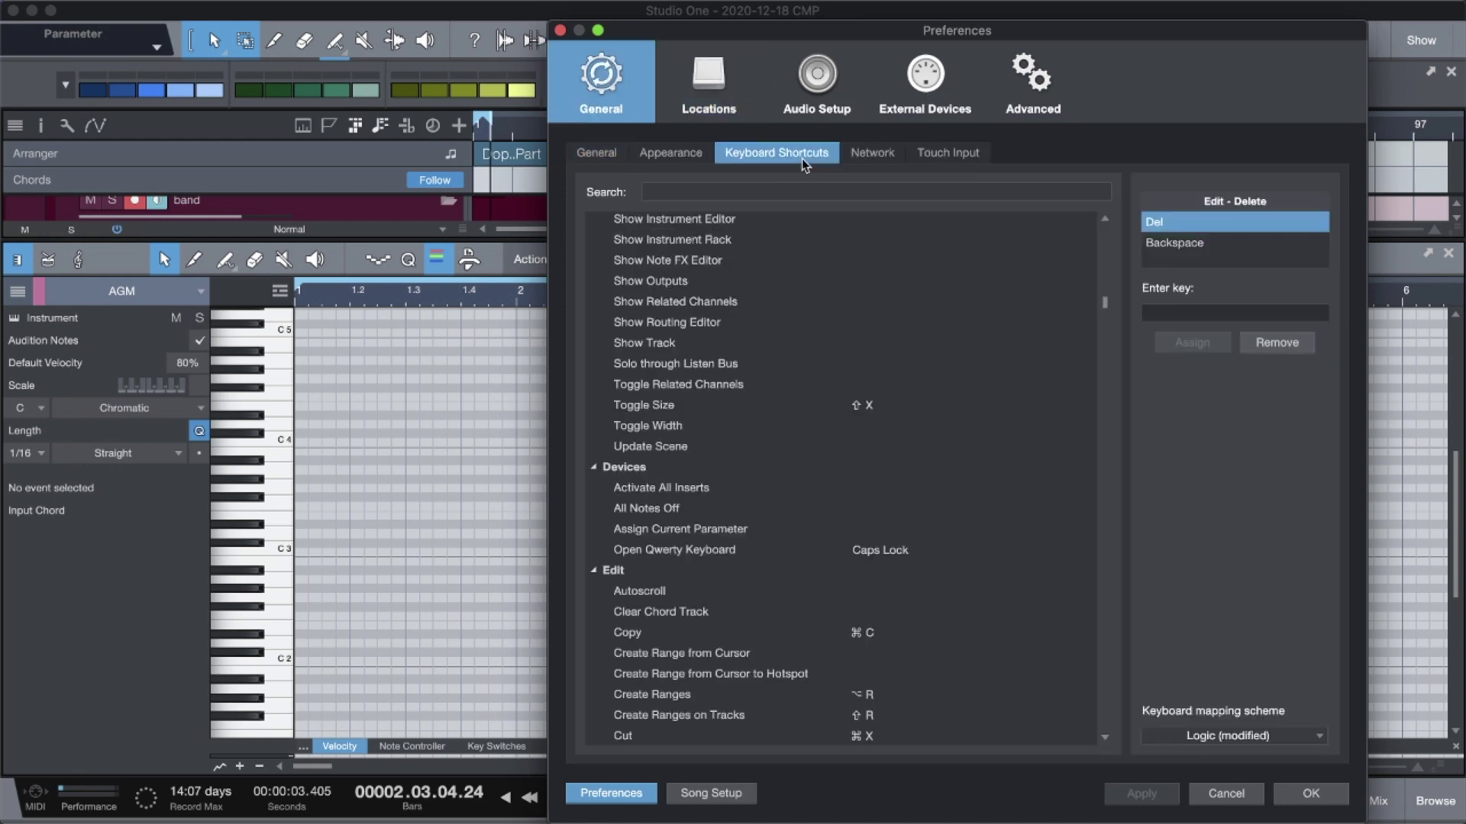
{"action": "left_click", "coordinate": [851, 191]}
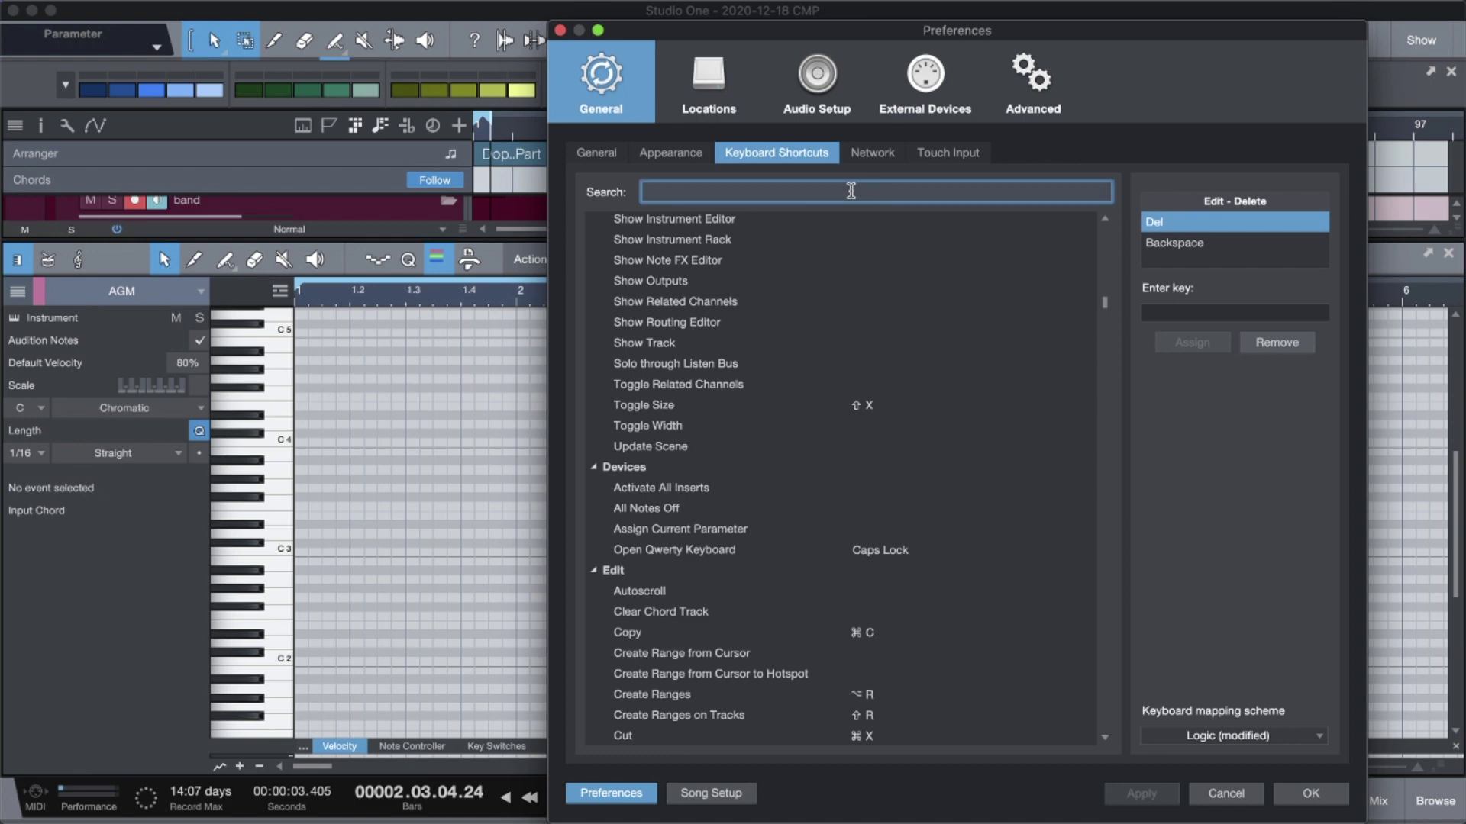
{"action": "type", "text": "qu"}
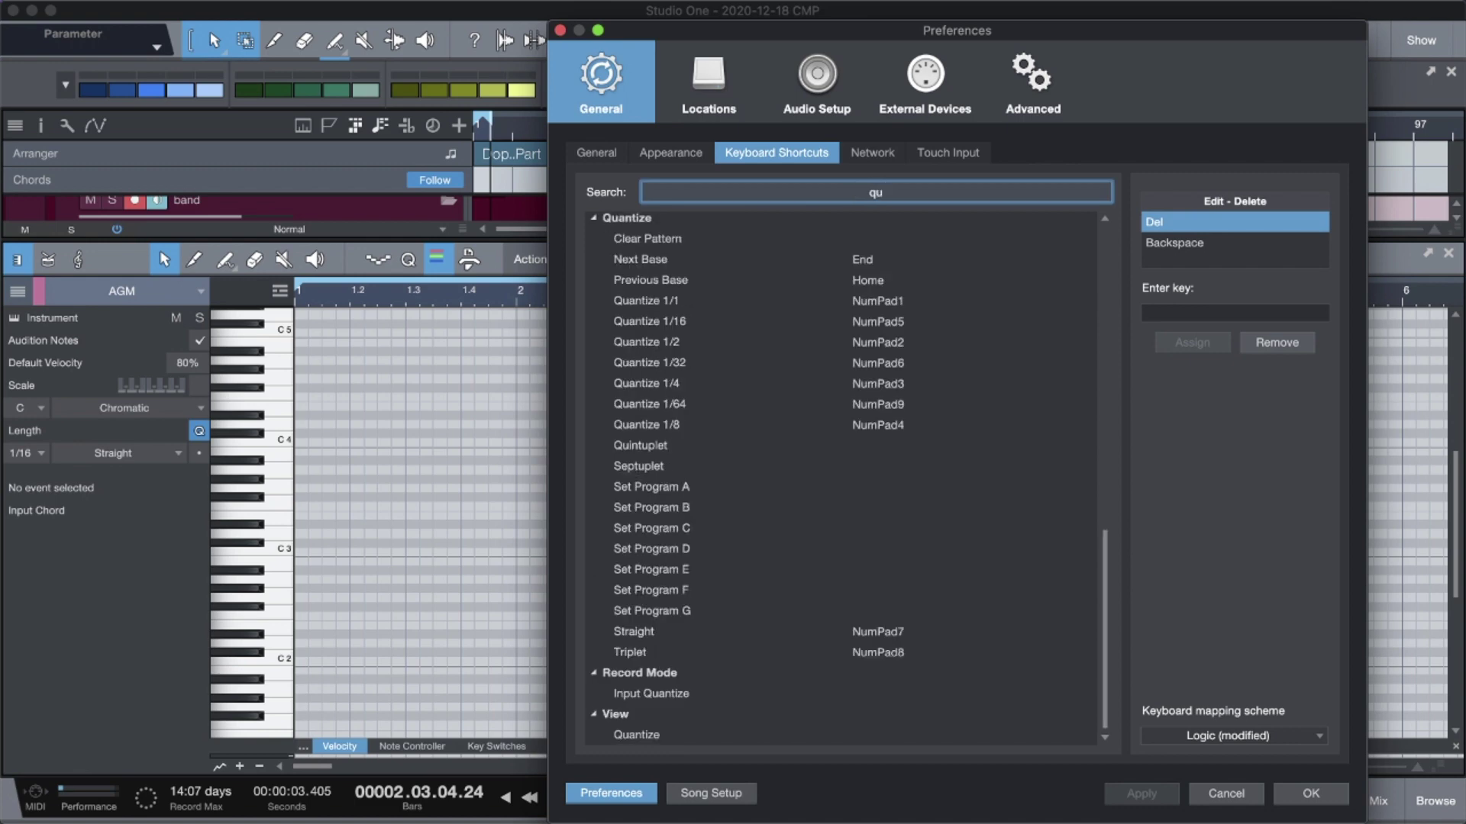
{"action": "type", "text": "an"}
{"action": "left_click", "coordinate": [660, 302]}
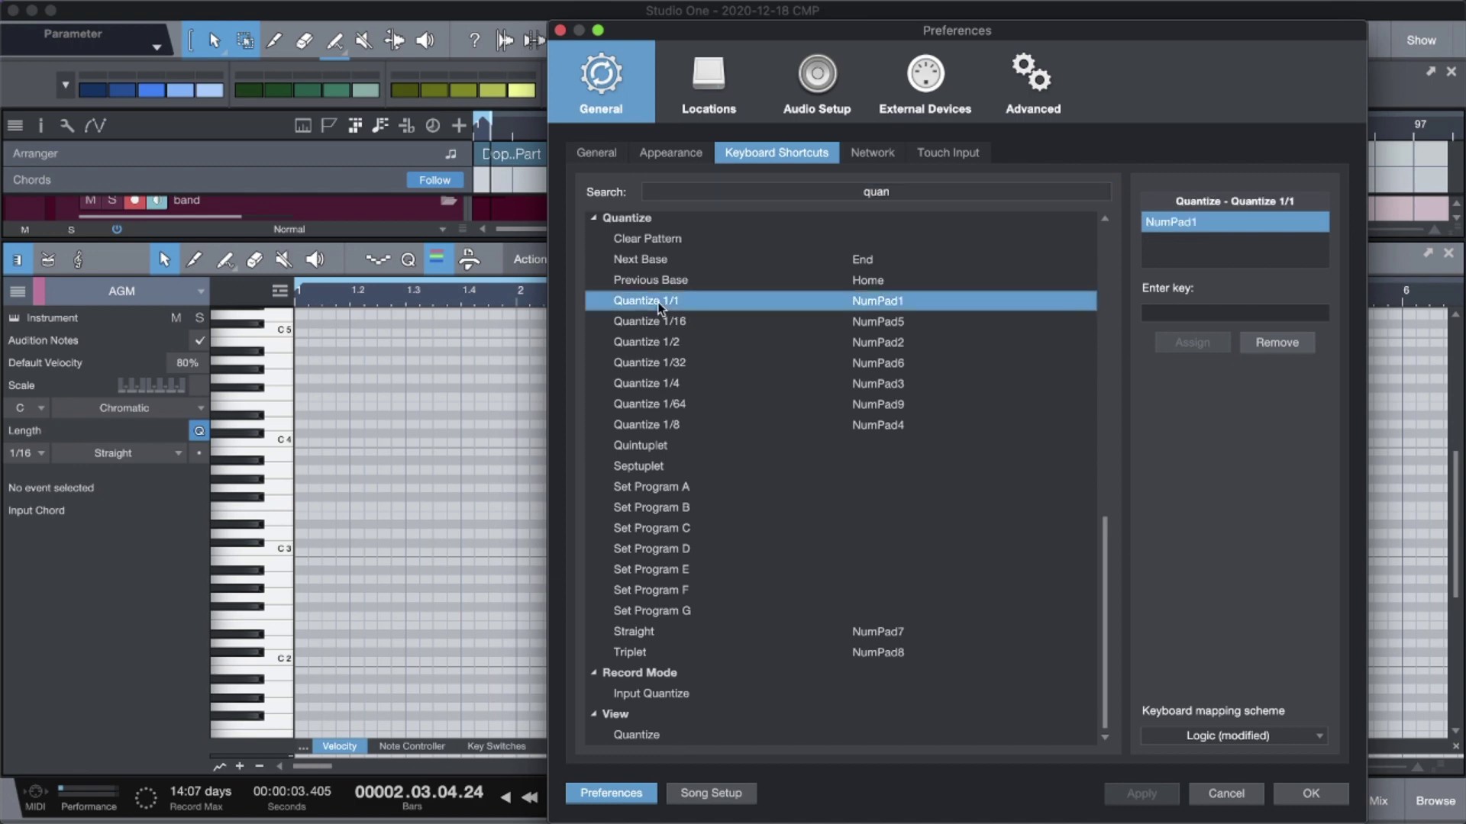
Step: Enter NumPad1 as the shortcut key for Quantize 1/1 and accept the preferences
{"action": "left_click", "coordinate": [1231, 314]}
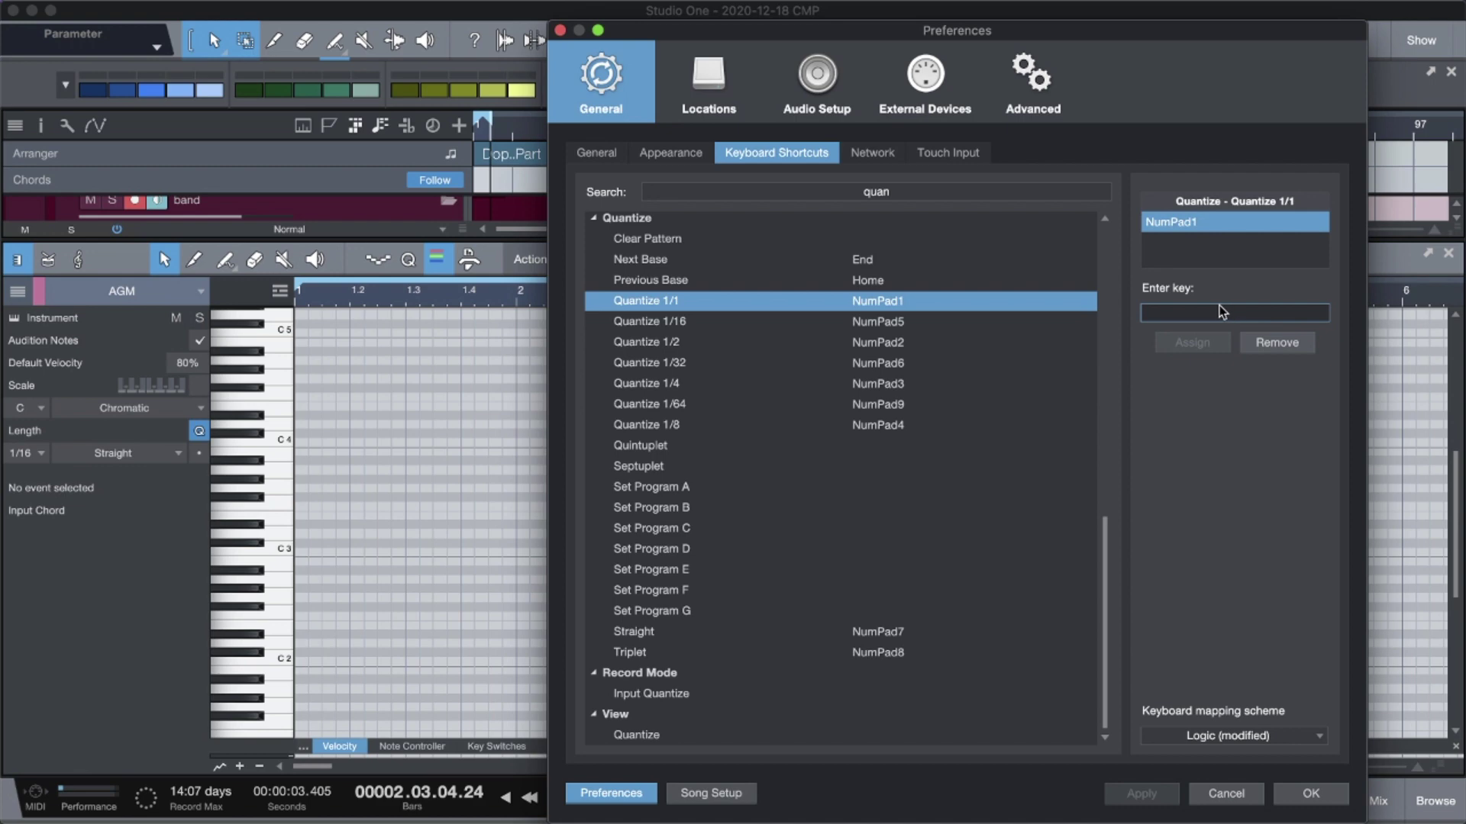
{"action": "key", "text": "KP_1"}
{"action": "left_click", "coordinate": [1304, 792]}
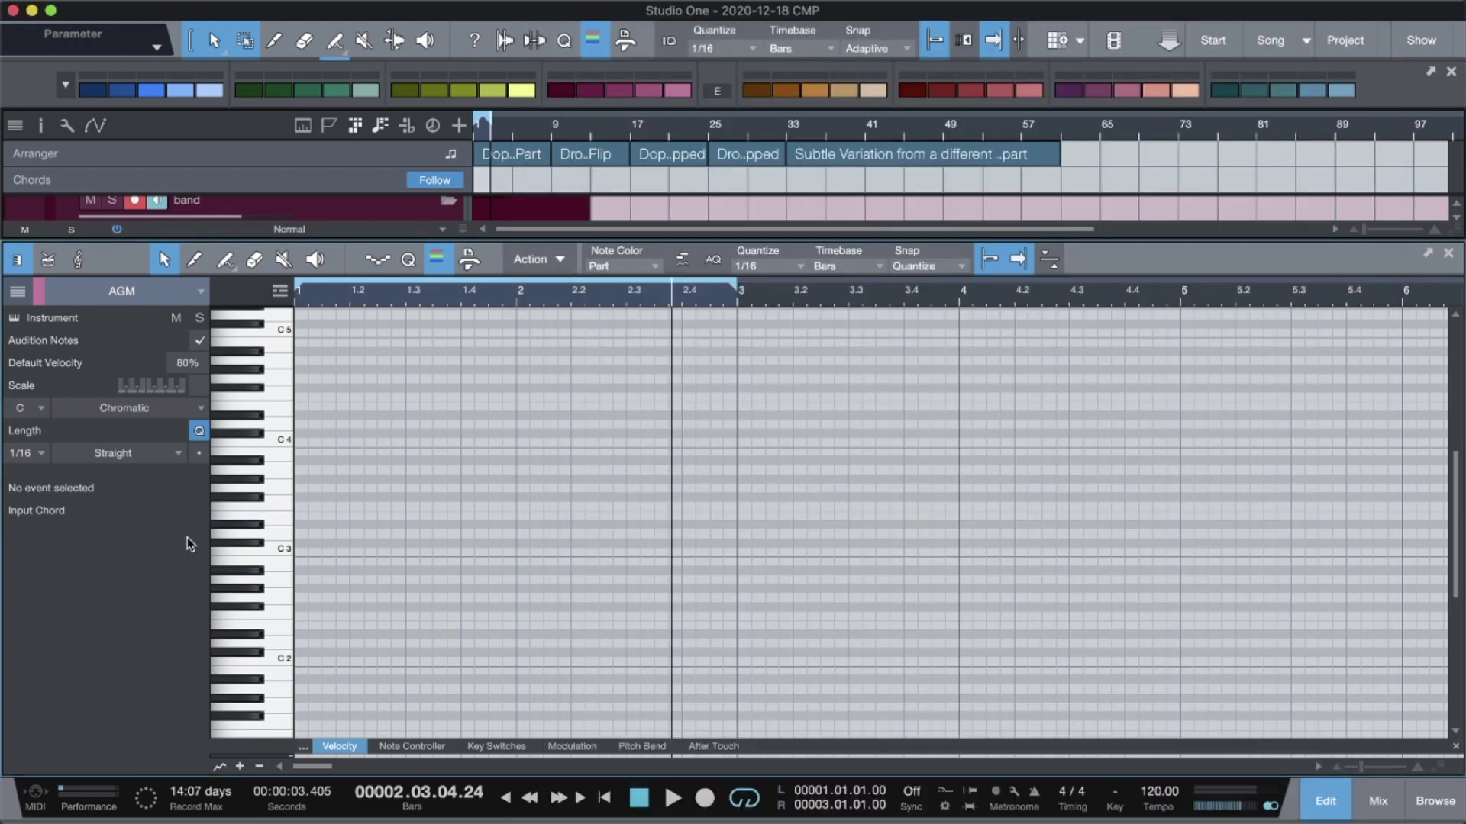
Step: Set quantize to 1/1 and add one-bar D3, A#3 and A3 notes starting at bar 1
{"action": "key", "text": "alt+1"}
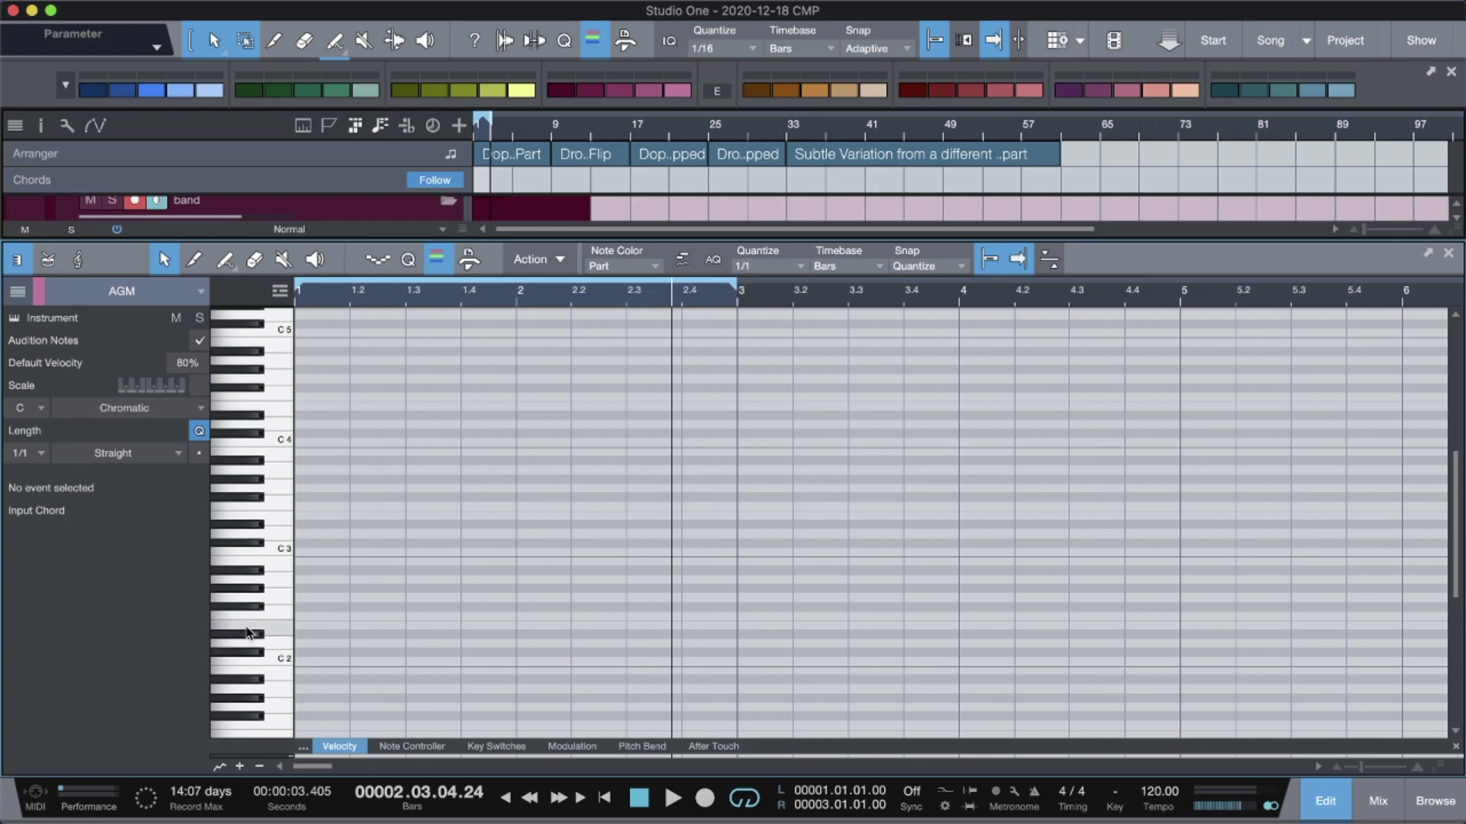
{"action": "left_click", "coordinate": [306, 533]}
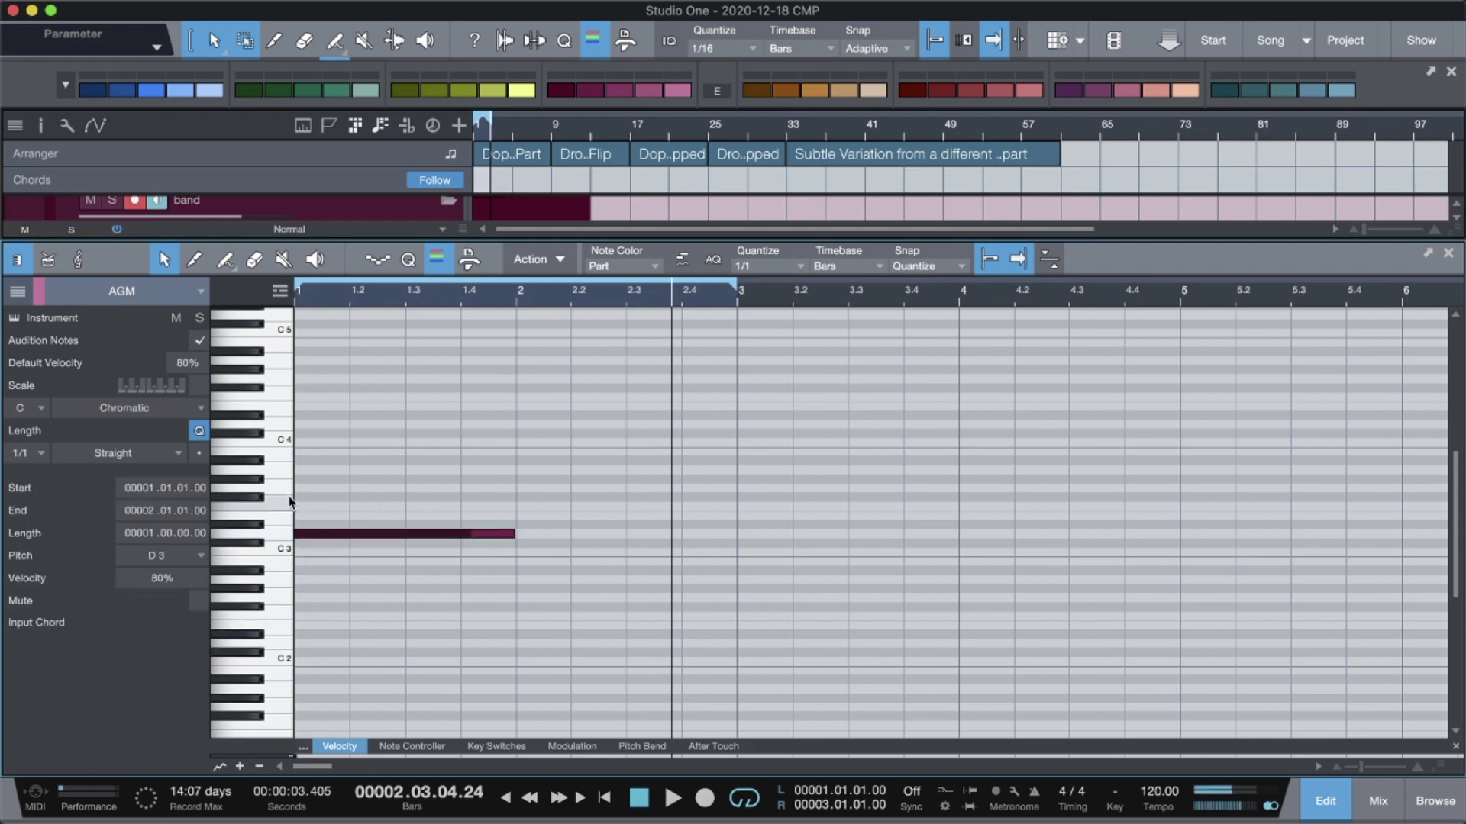
{"action": "left_click", "coordinate": [321, 460]}
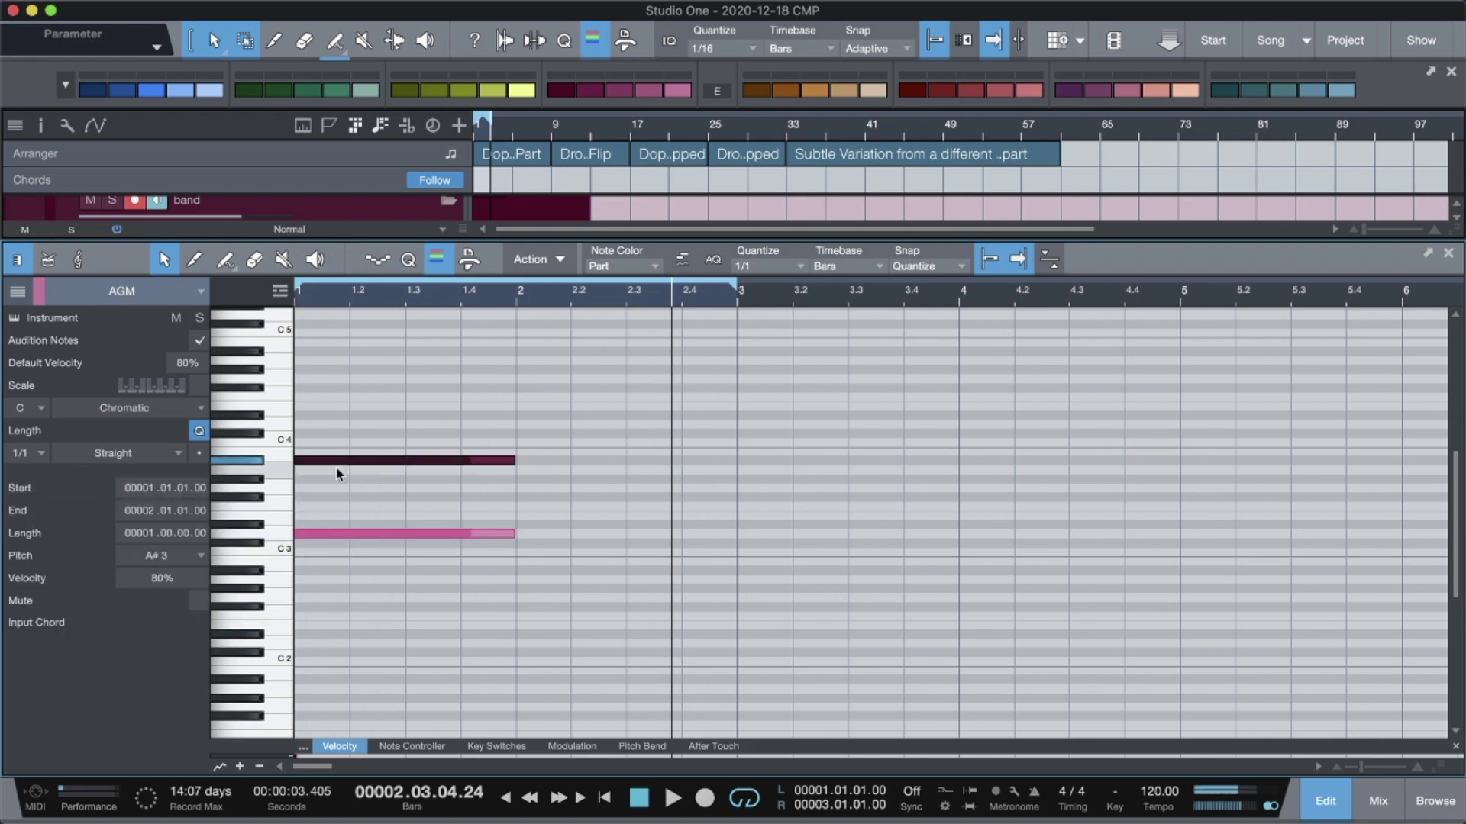
{"action": "left_click", "coordinate": [417, 470]}
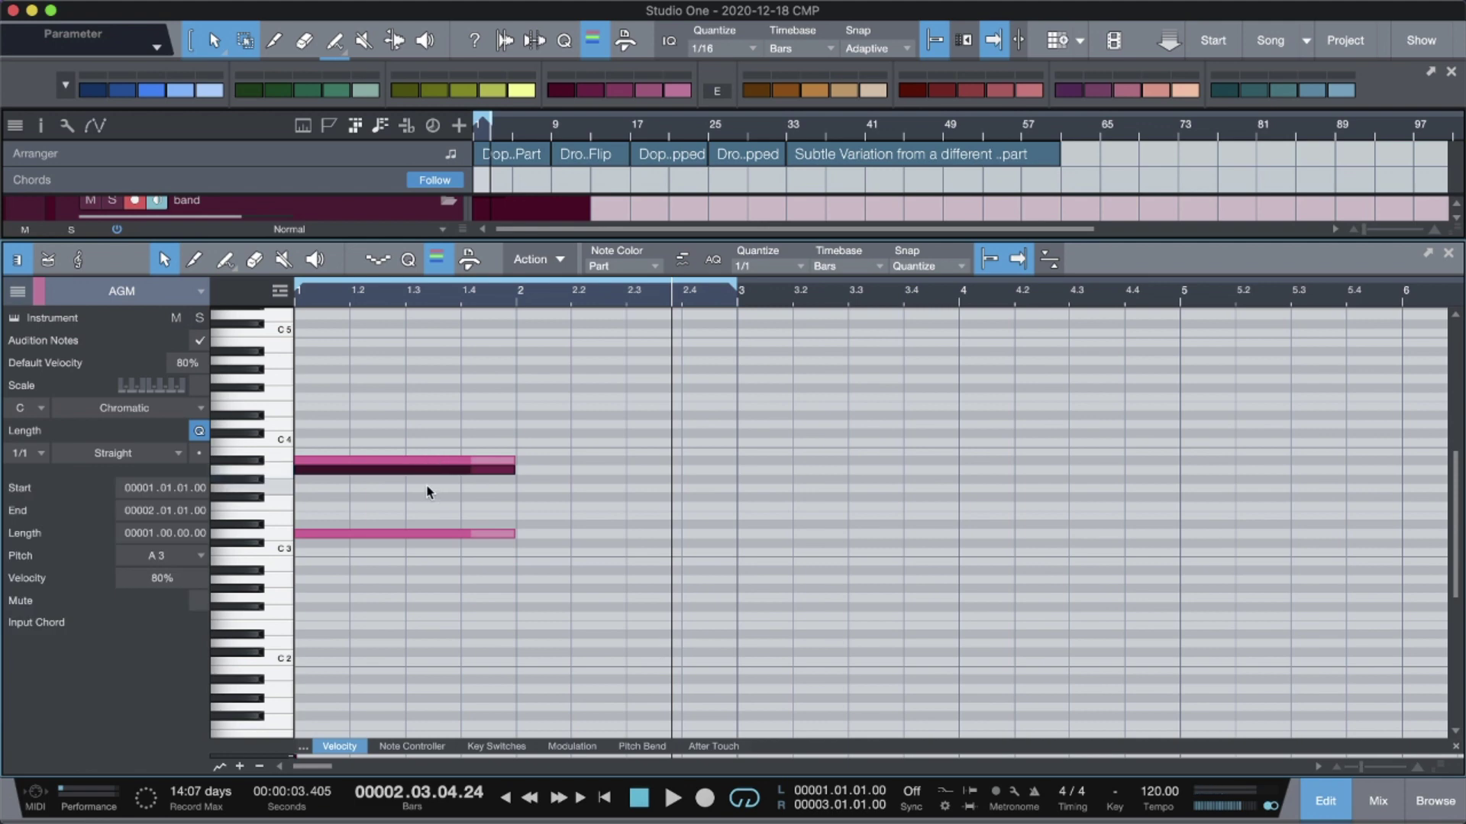
Step: Raise the bar 1 A3 note to A#3, and add one-bar D3 and A3 notes in bar 2
{"action": "key", "text": "Up"}
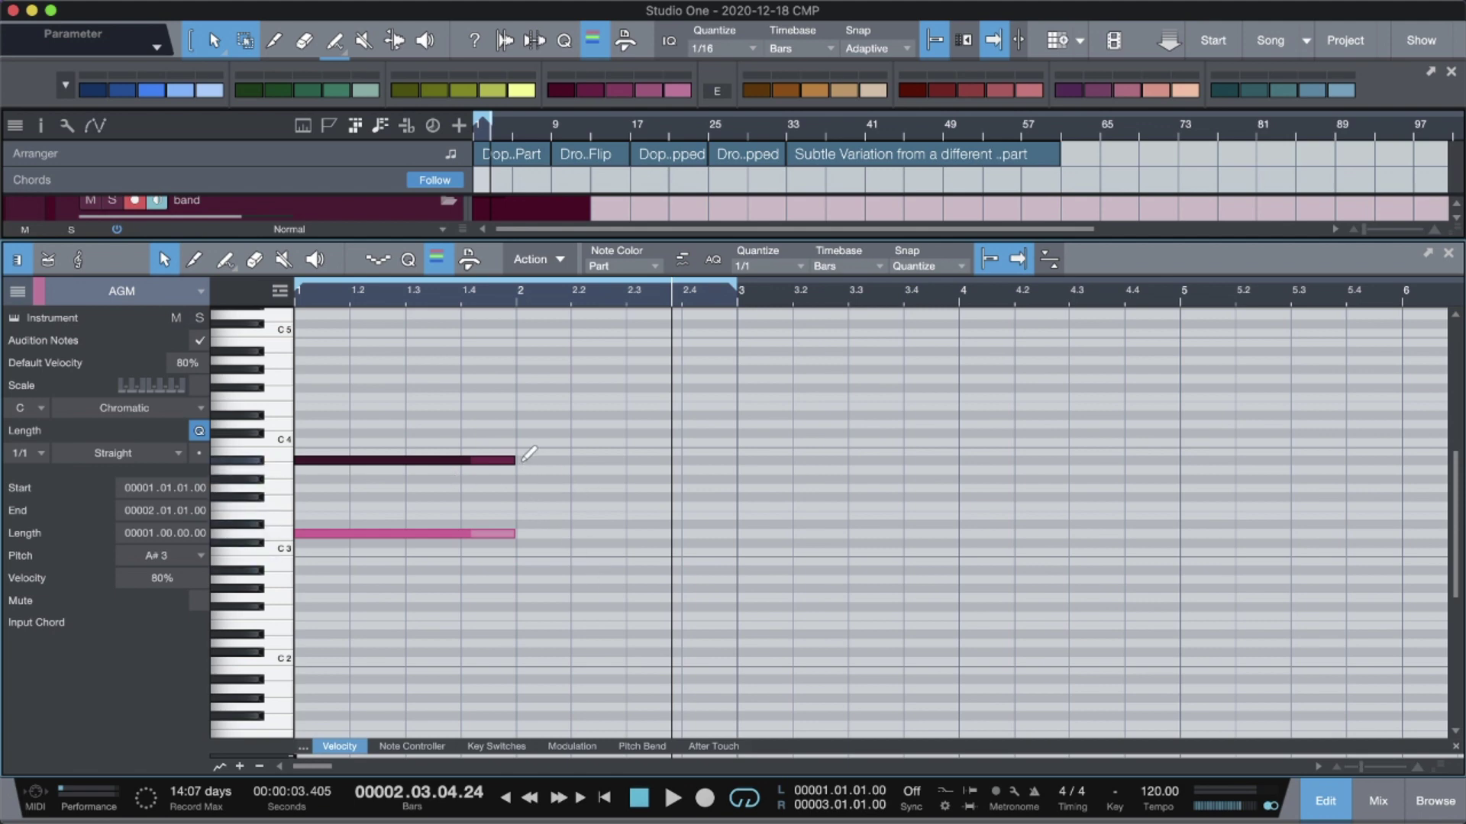
{"action": "left_click", "coordinate": [543, 460]}
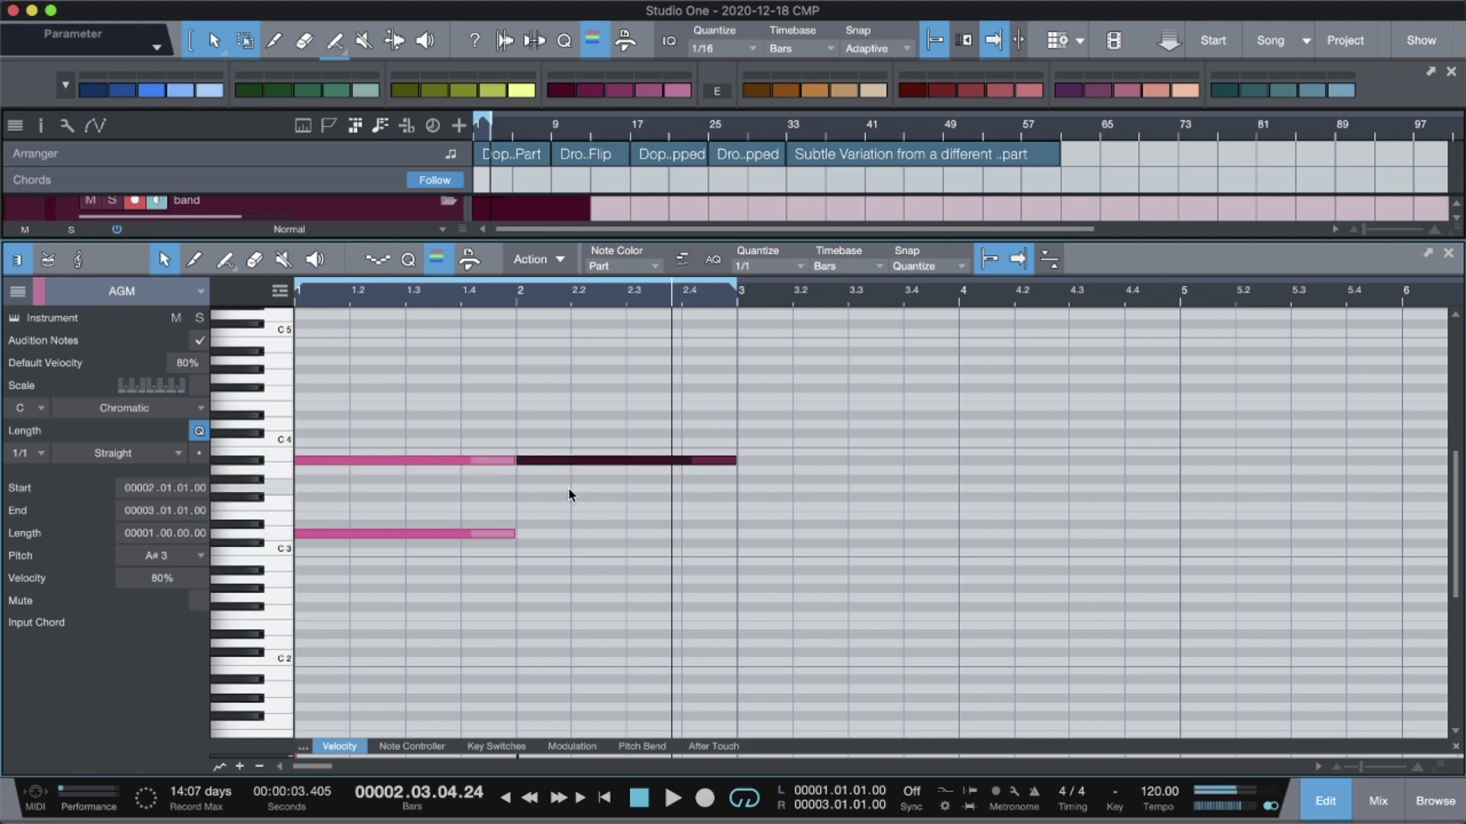
{"action": "left_click", "coordinate": [553, 533]}
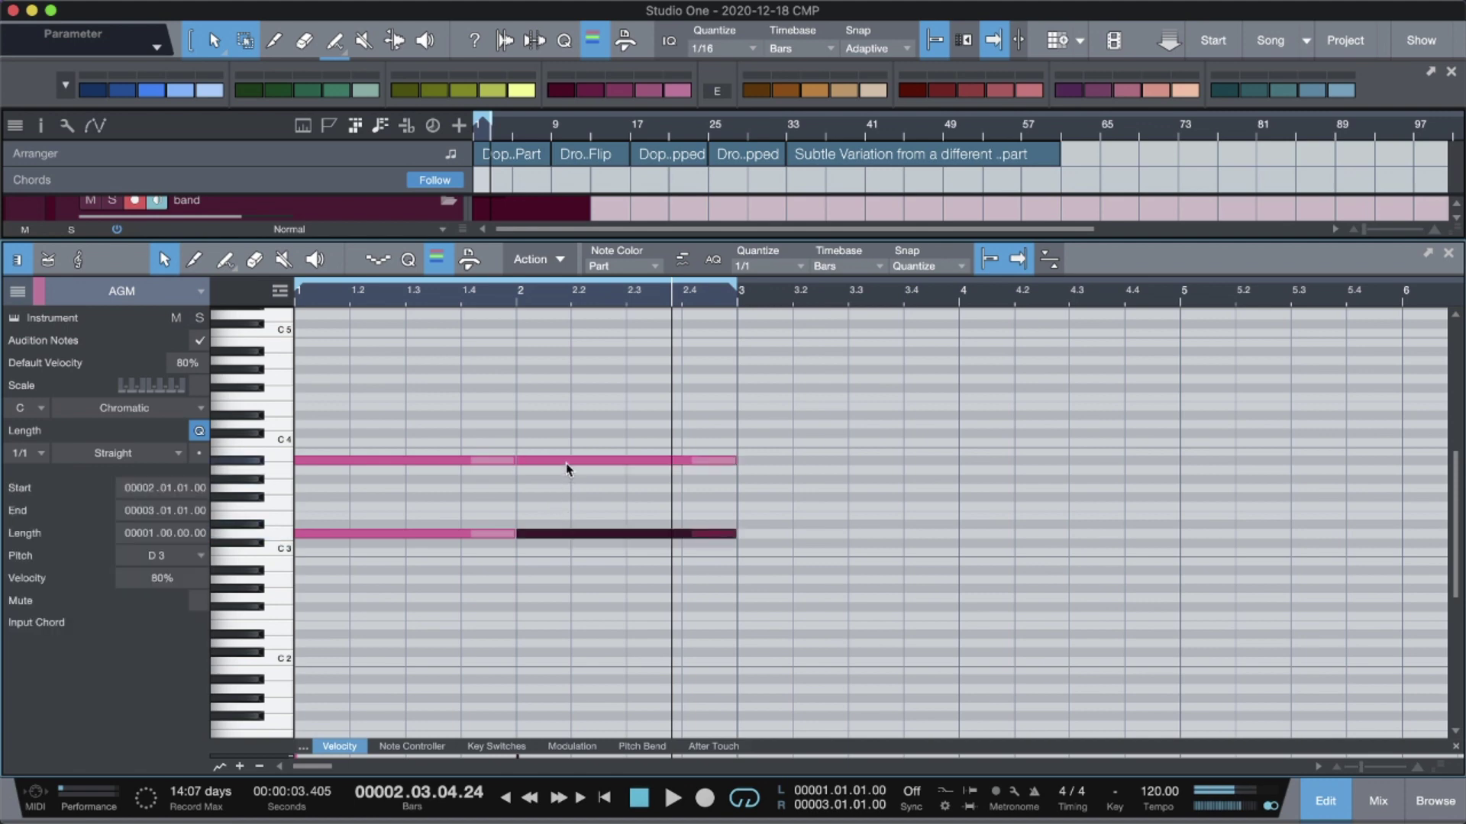
{"action": "mouse_move", "coordinate": [567, 465]}
{"action": "left_mouse_down"}
{"action": "mouse_move", "coordinate": [583, 474]}
{"action": "mouse_move", "coordinate": [581, 457]}
{"action": "mouse_move", "coordinate": [581, 471]}
{"action": "left_mouse_up"}
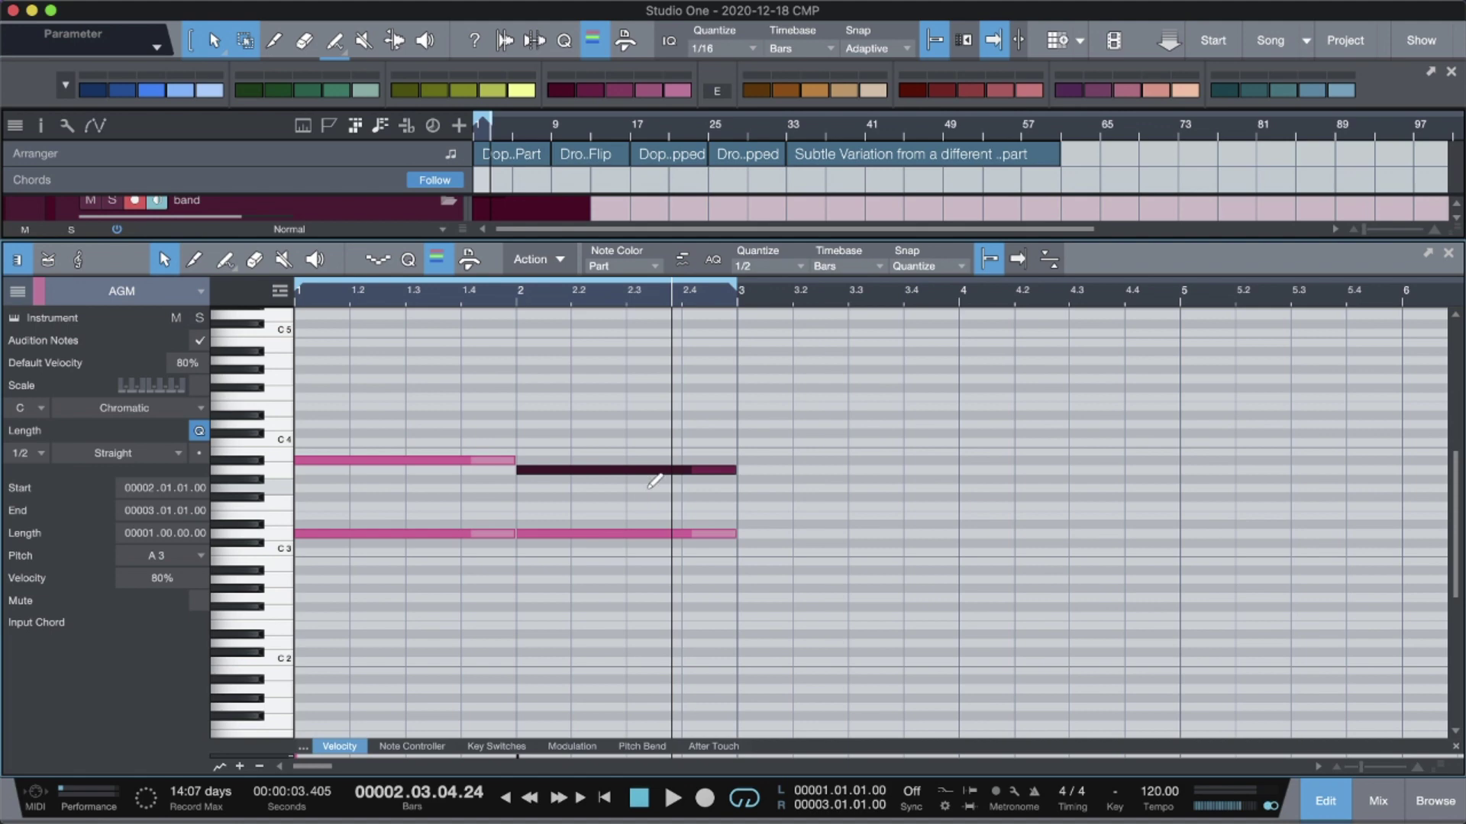
Step: Add a half-note G3 at 2.3 and quarter-note F3s at 2.4 and 1.4, playing back the chords
{"action": "left_click", "coordinate": [648, 488]}
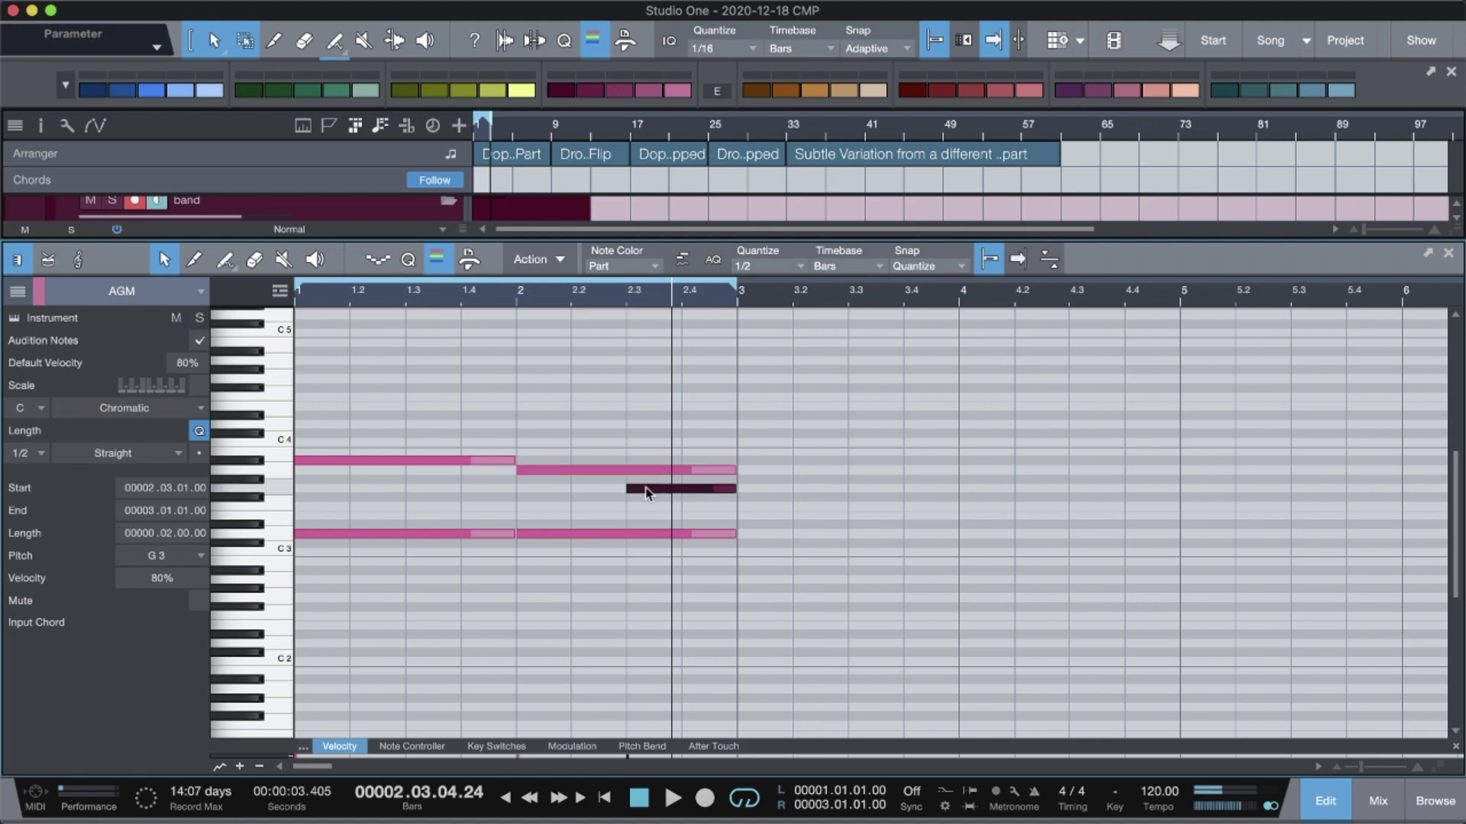
{"action": "left_click", "coordinate": [696, 507]}
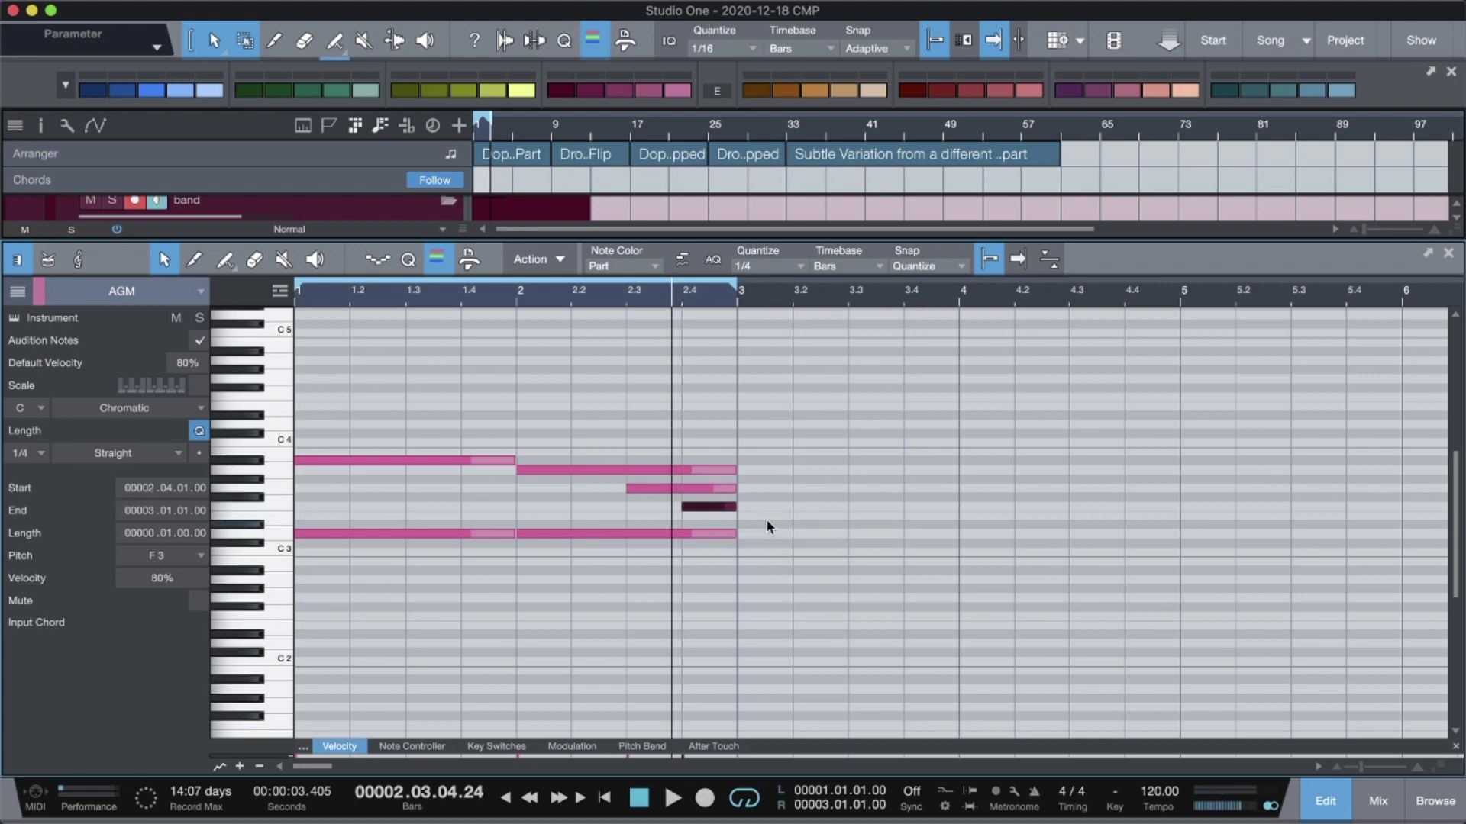
{"action": "key", "text": "space"}
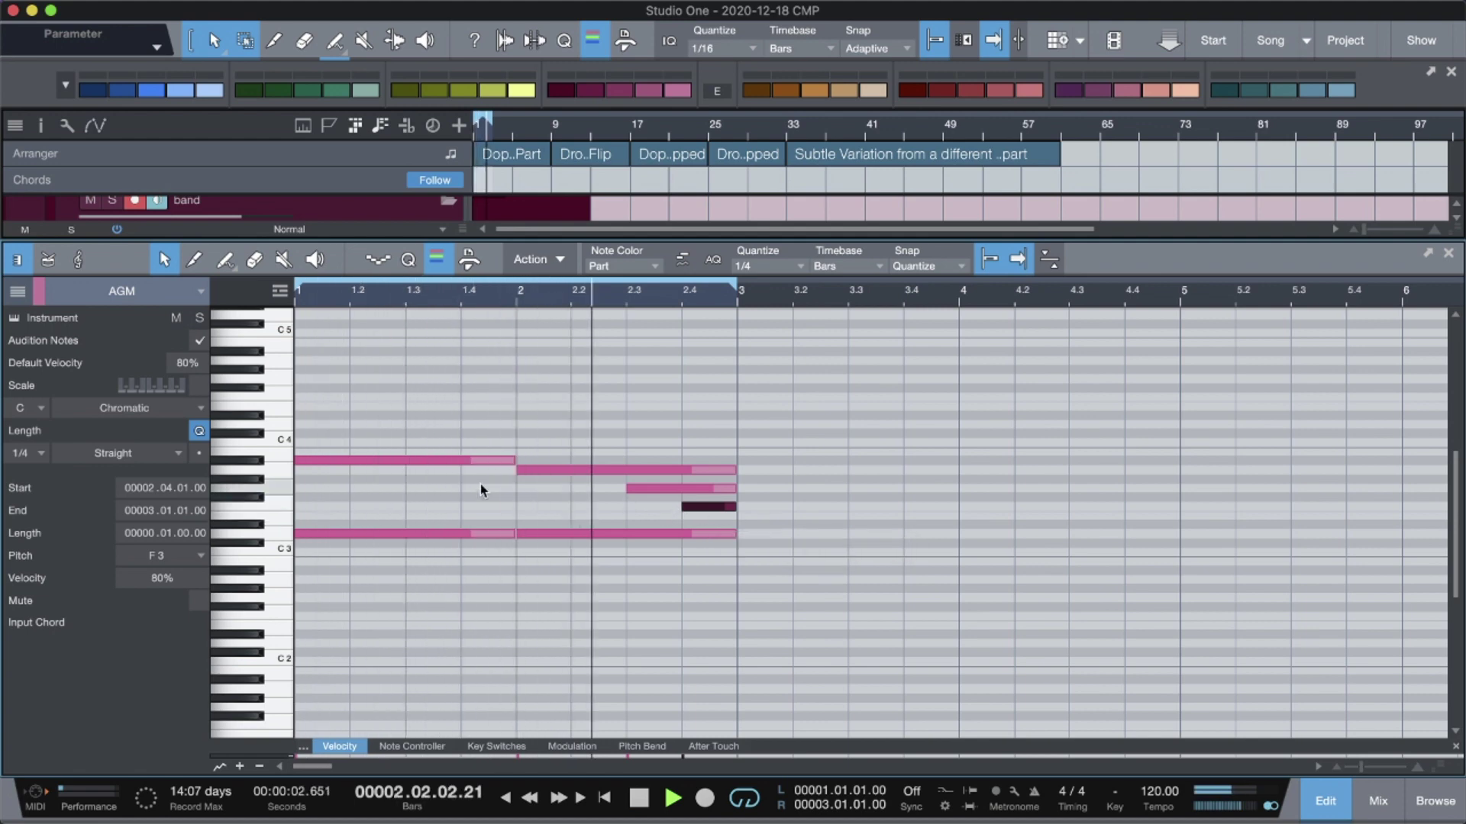
{"action": "left_click", "coordinate": [466, 505]}
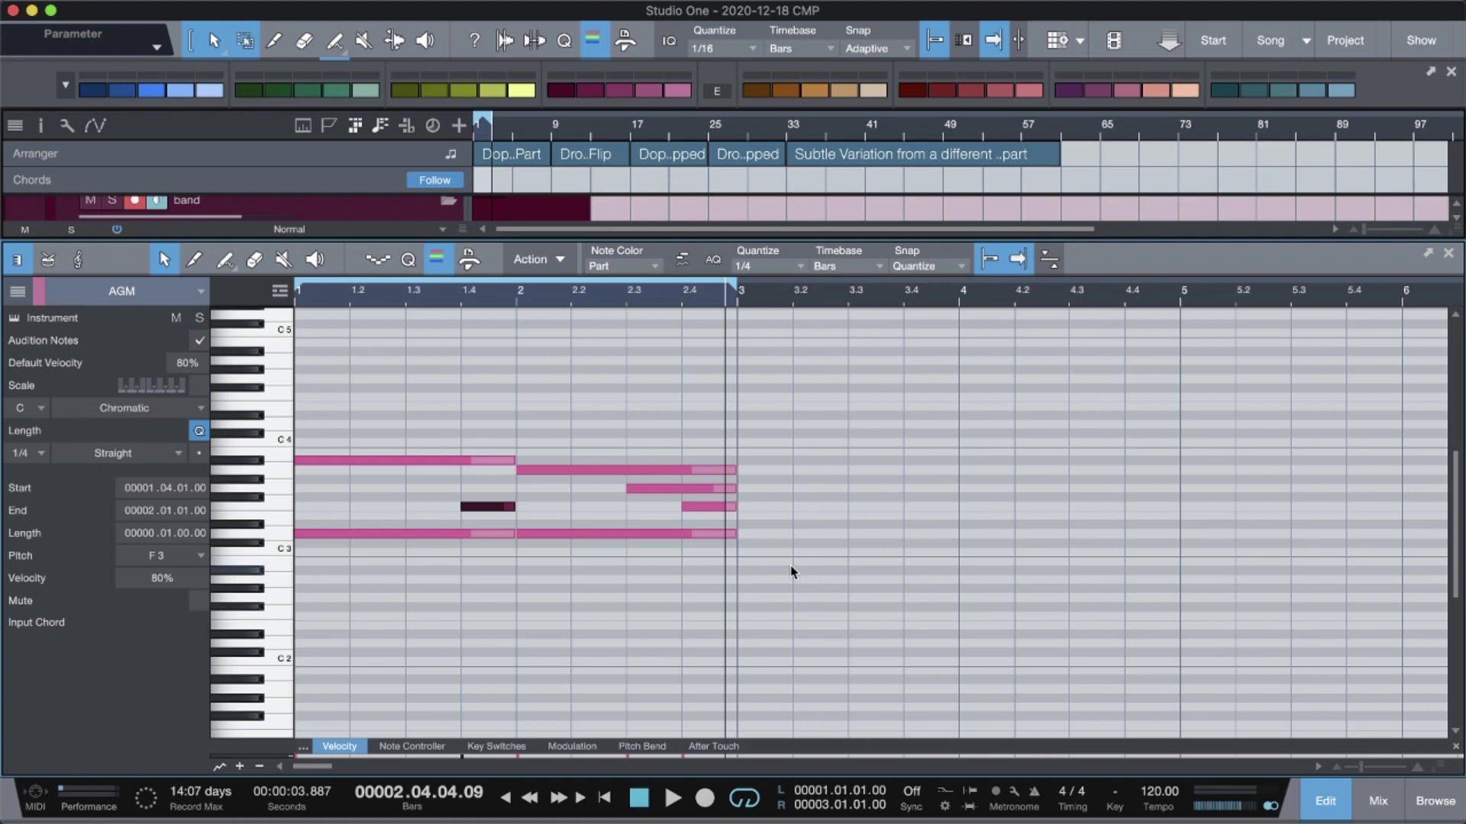
Step: Humanize all the notes, keeping the offered velocity and note start ranges
{"action": "left_click_drag", "start_coordinate": [794, 574], "coordinate": [186, 398]}
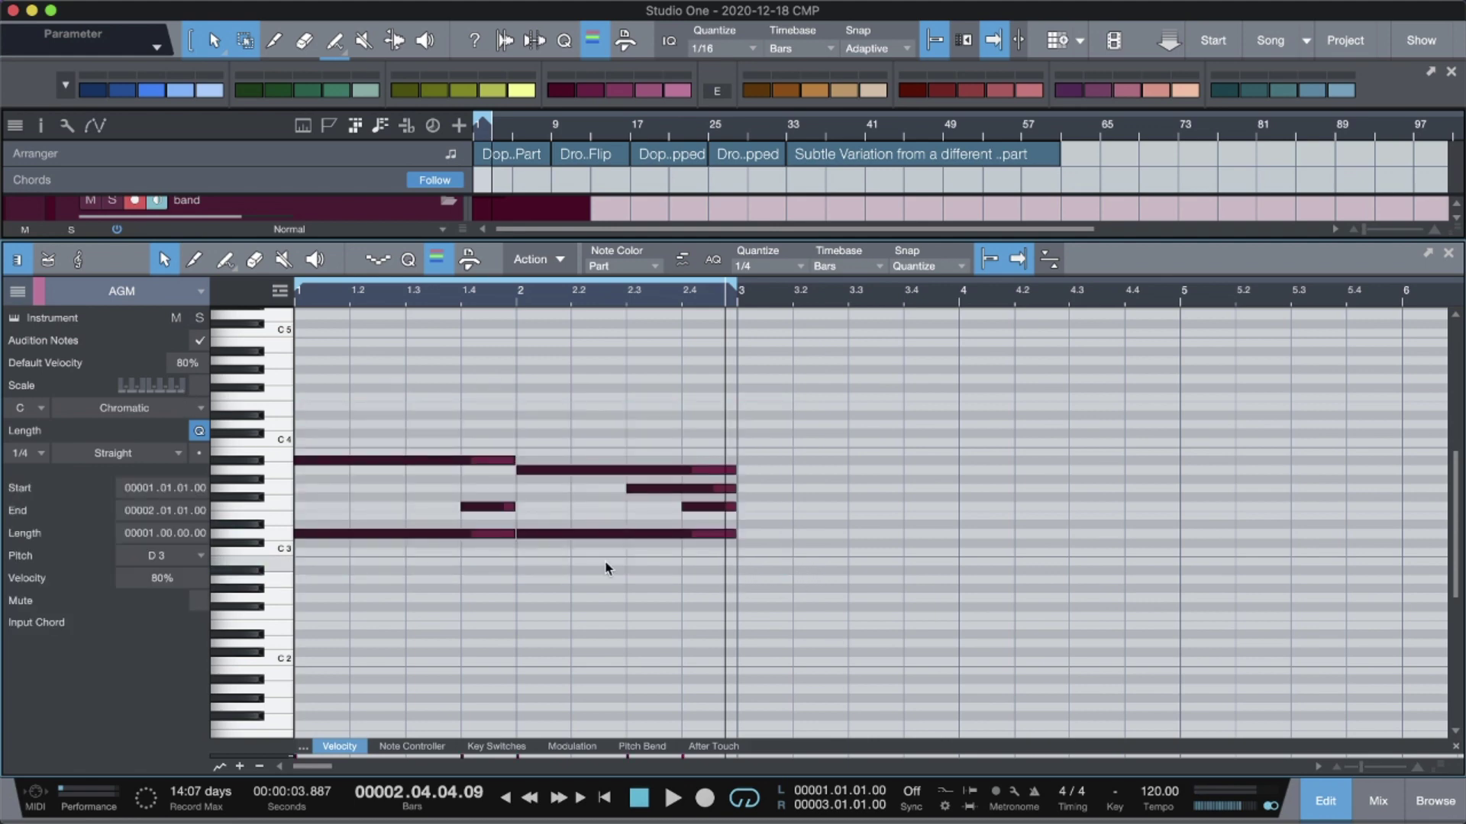
{"action": "right_click", "coordinate": [562, 471]}
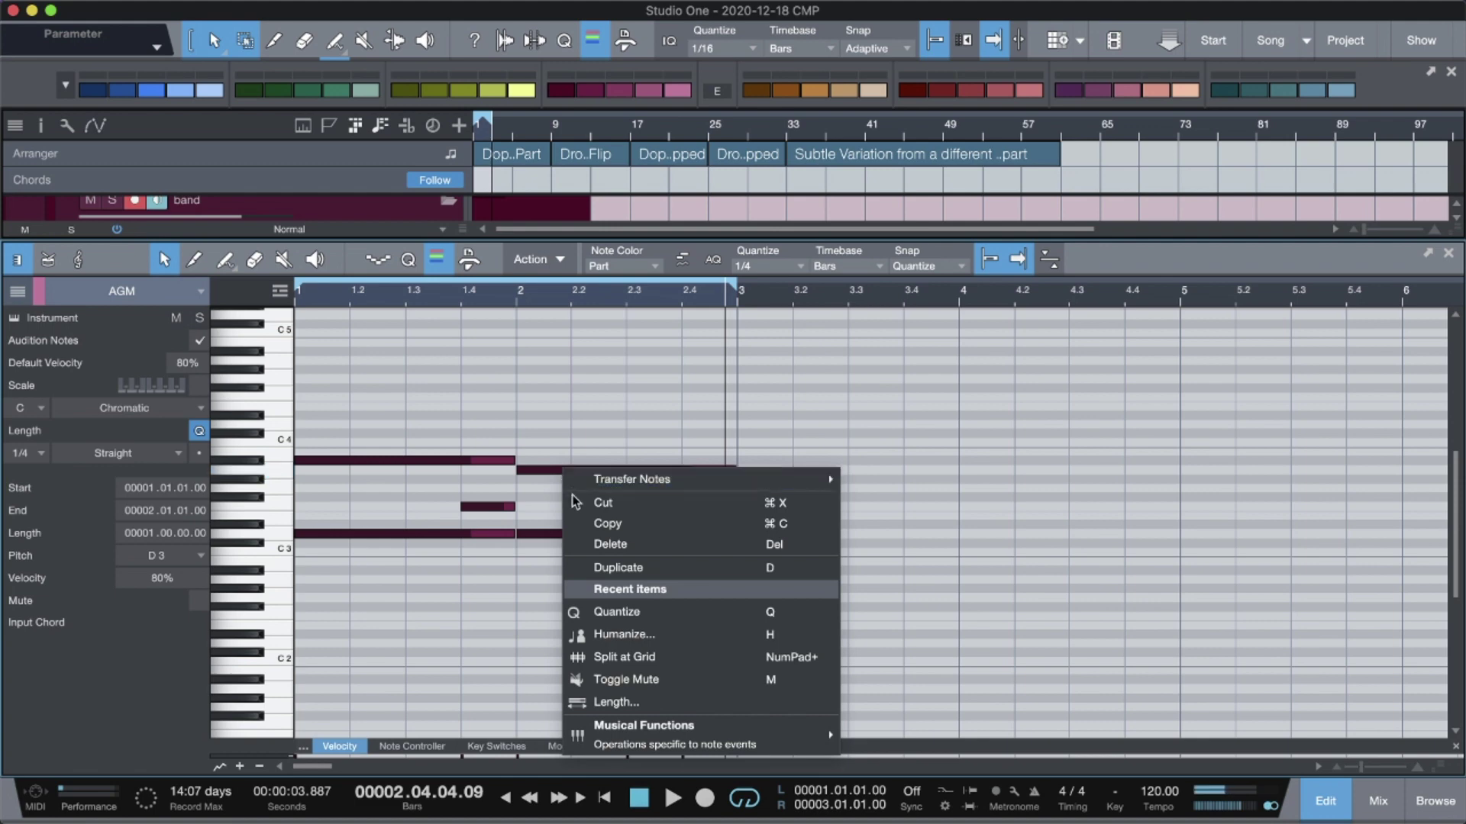
{"action": "left_click", "coordinate": [678, 634]}
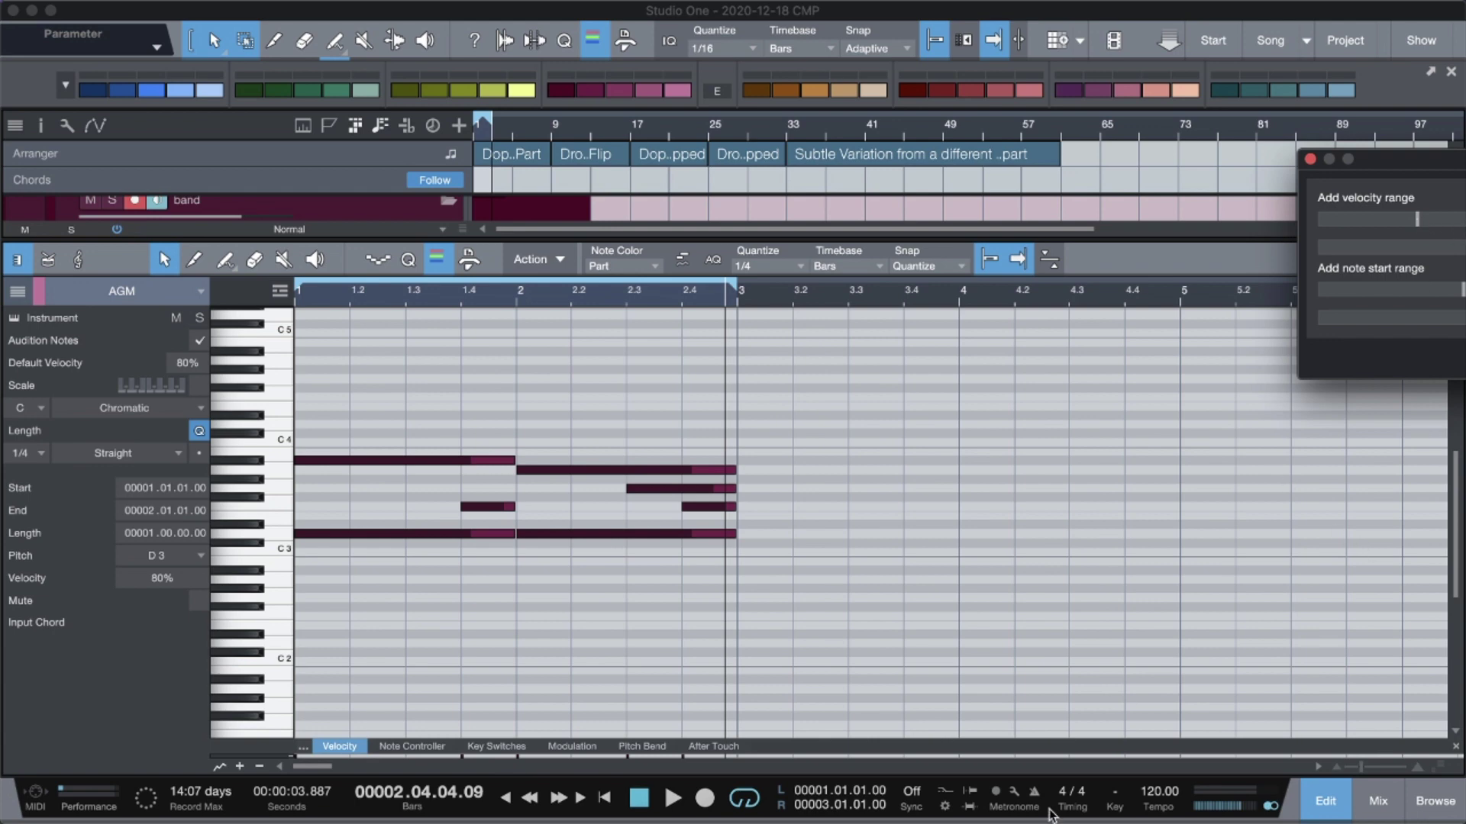
{"action": "scroll", "coordinate": [1052, 596], "scroll_direction": "down", "scroll_amount": 1}
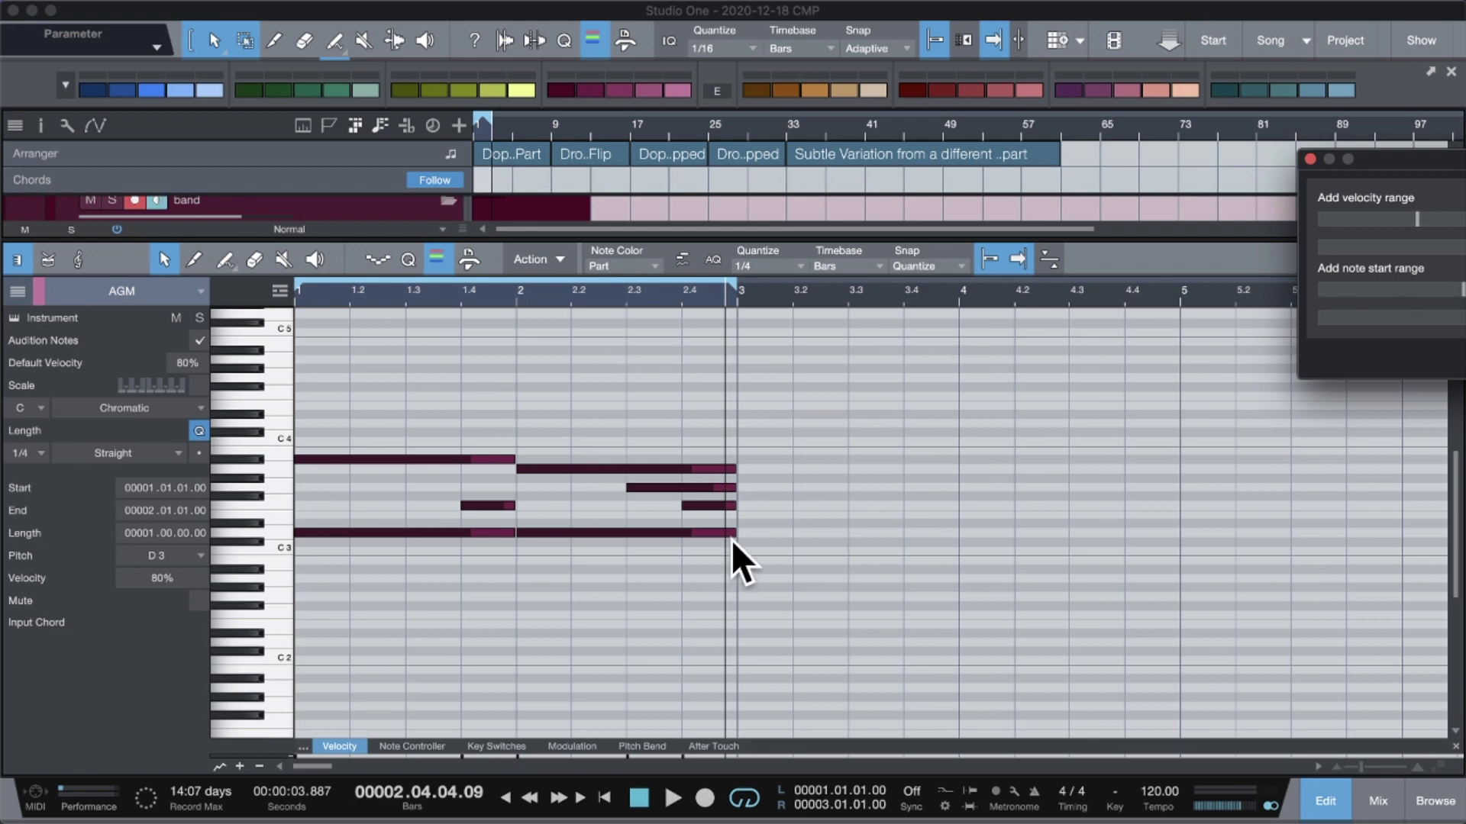
{"action": "key", "text": "Return"}
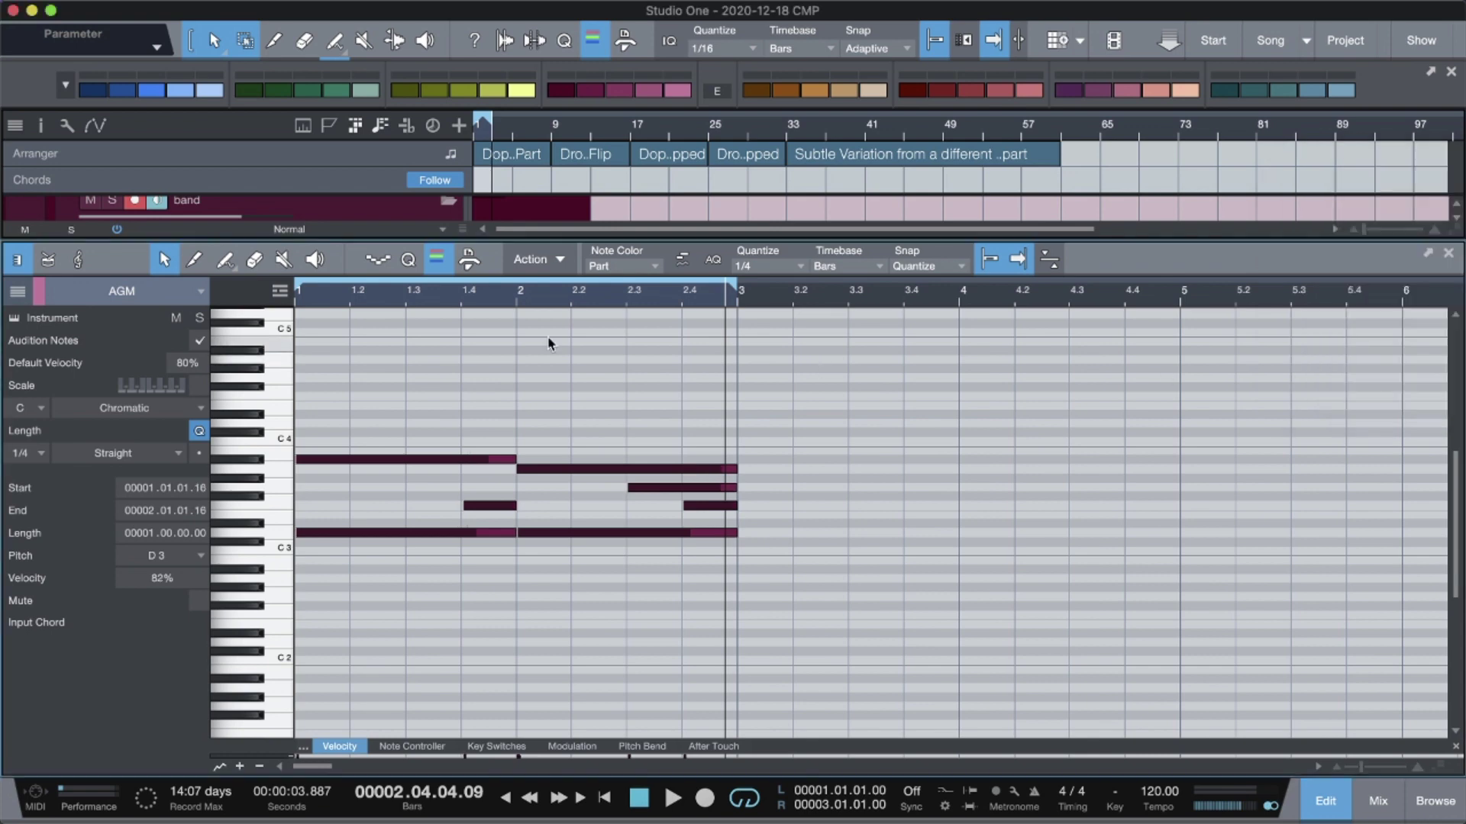
Step: Shorten all the humanized notes slightly at their ends, and deselect them
{"action": "left_click_drag", "start_coordinate": [510, 302], "coordinate": [797, 331]}
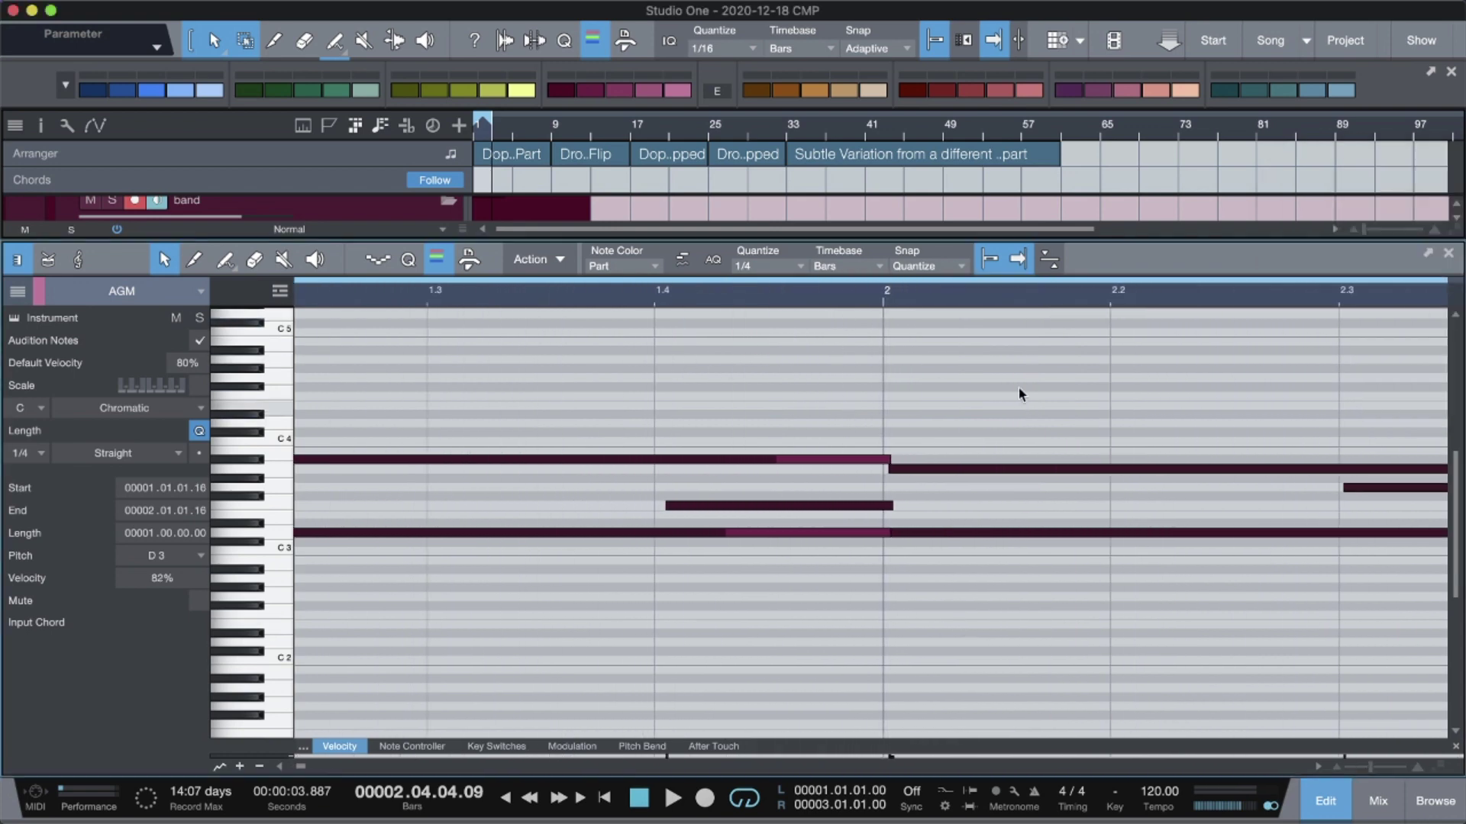
{"action": "left_click_drag", "start_coordinate": [909, 307], "coordinate": [893, 300]}
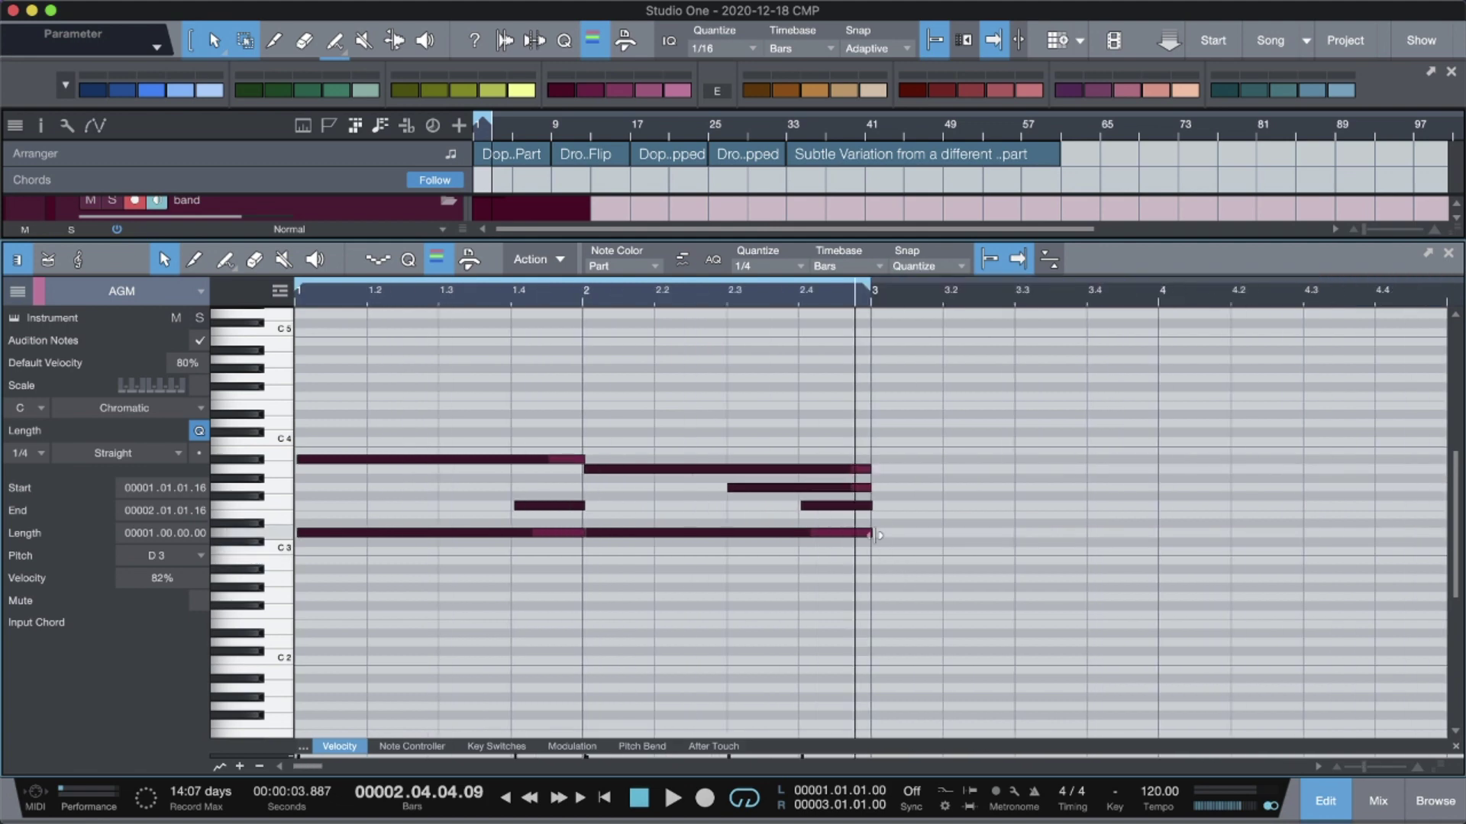
{"action": "left_click_drag", "start_coordinate": [876, 534], "coordinate": [843, 548]}
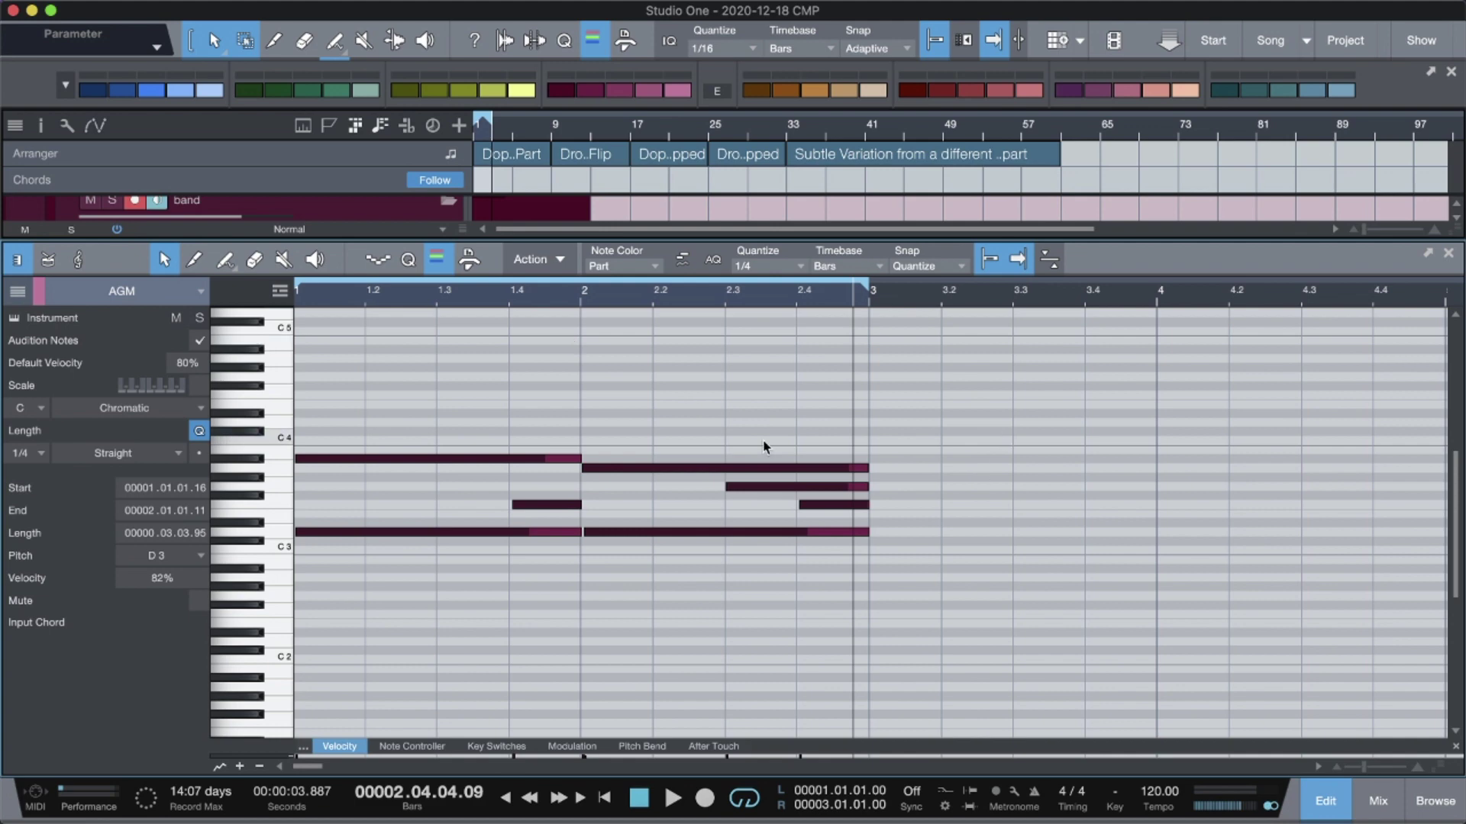
{"action": "mouse_move", "coordinate": [973, 582]}
{"action": "left_mouse_down"}
{"action": "mouse_move", "coordinate": [543, 444]}
{"action": "mouse_move", "coordinate": [739, 527]}
{"action": "mouse_move", "coordinate": [977, 582]}
{"action": "left_mouse_up"}
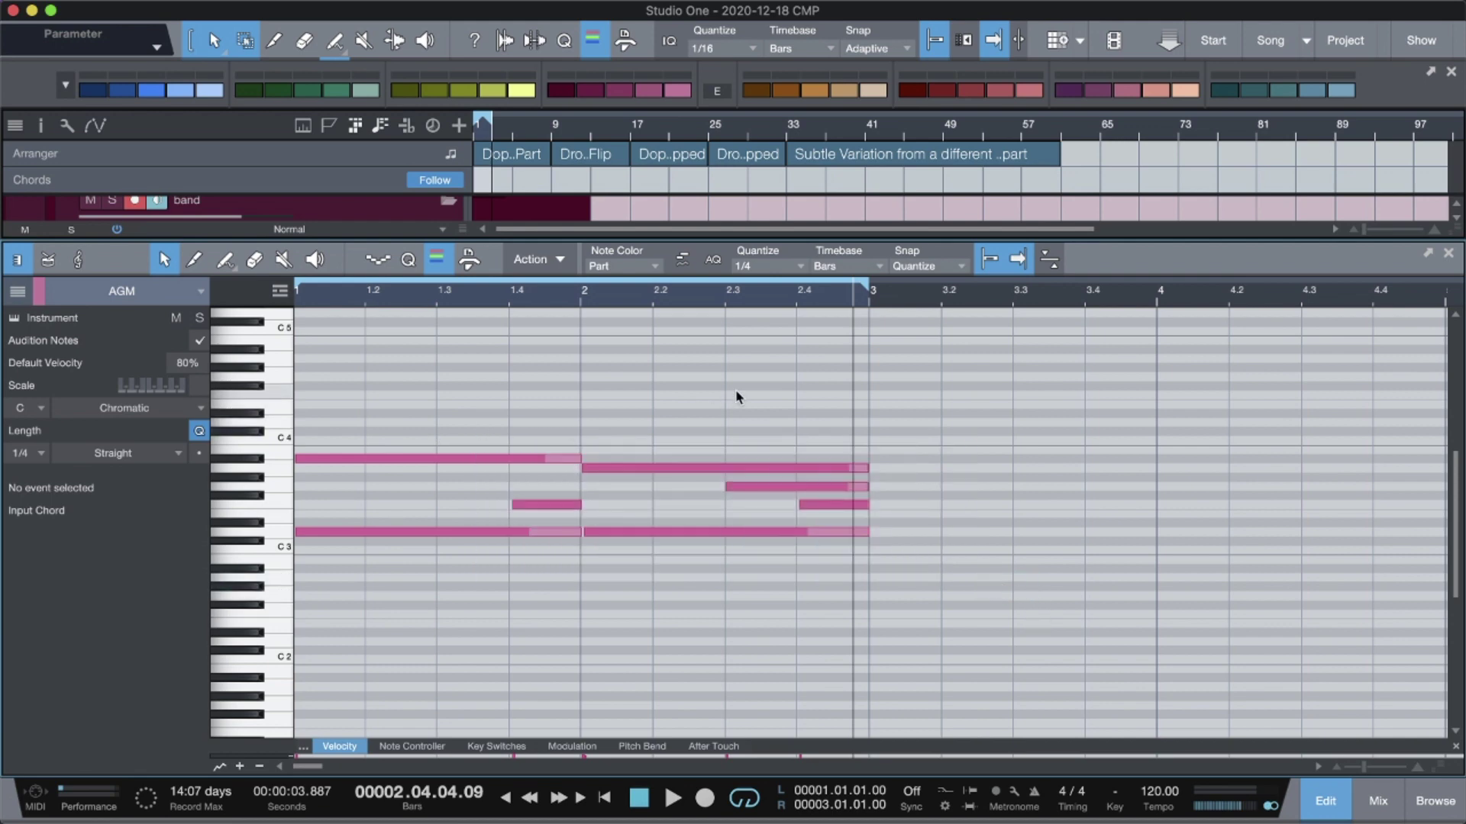
Step: Set quantize to 1/16 and delete all notes in the AGM part
{"action": "key", "text": "3"}
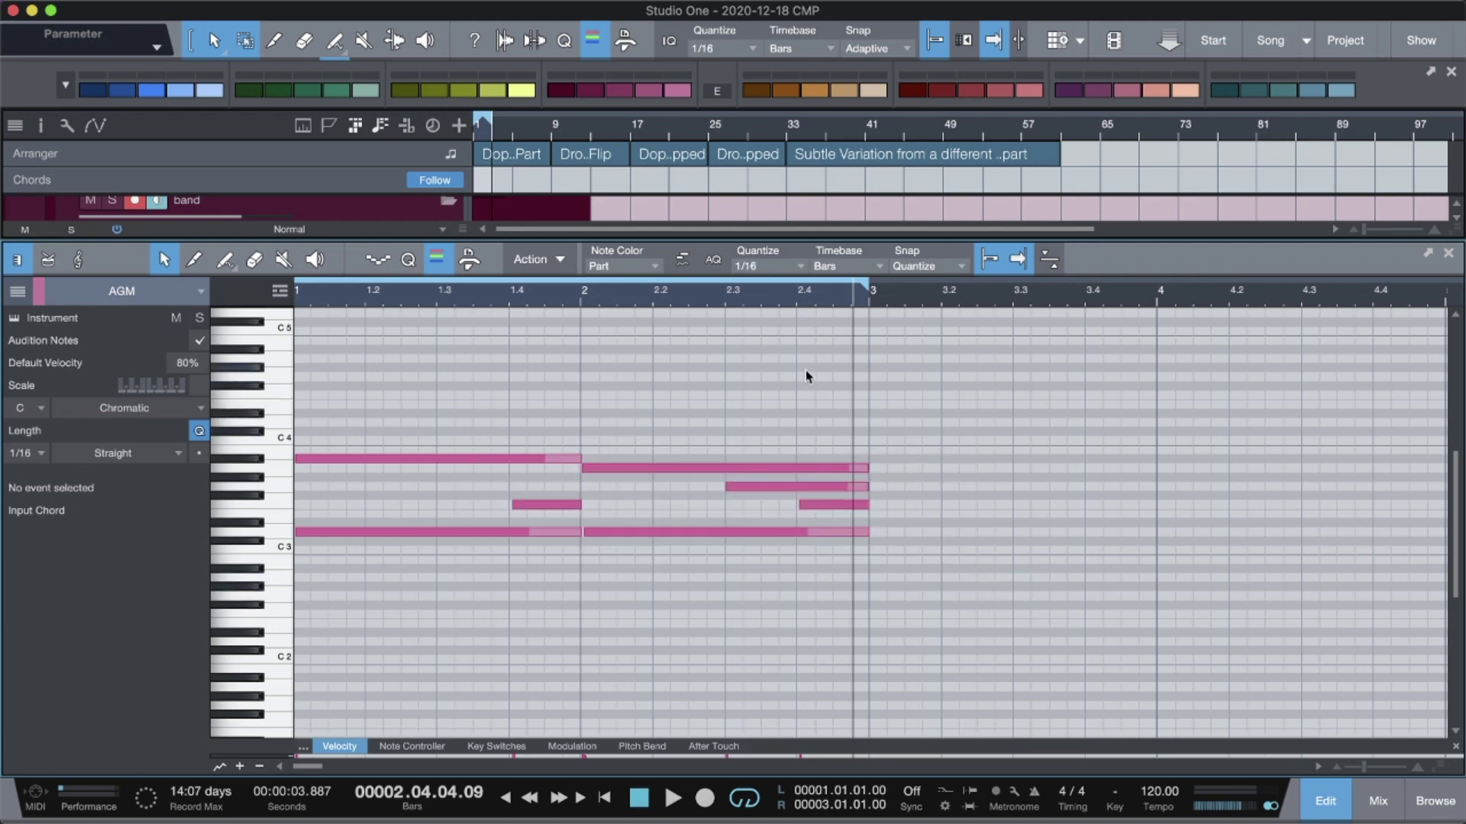
{"action": "left_click_drag", "start_coordinate": [991, 585], "coordinate": [115, 396]}
{"action": "key", "text": "Delete"}
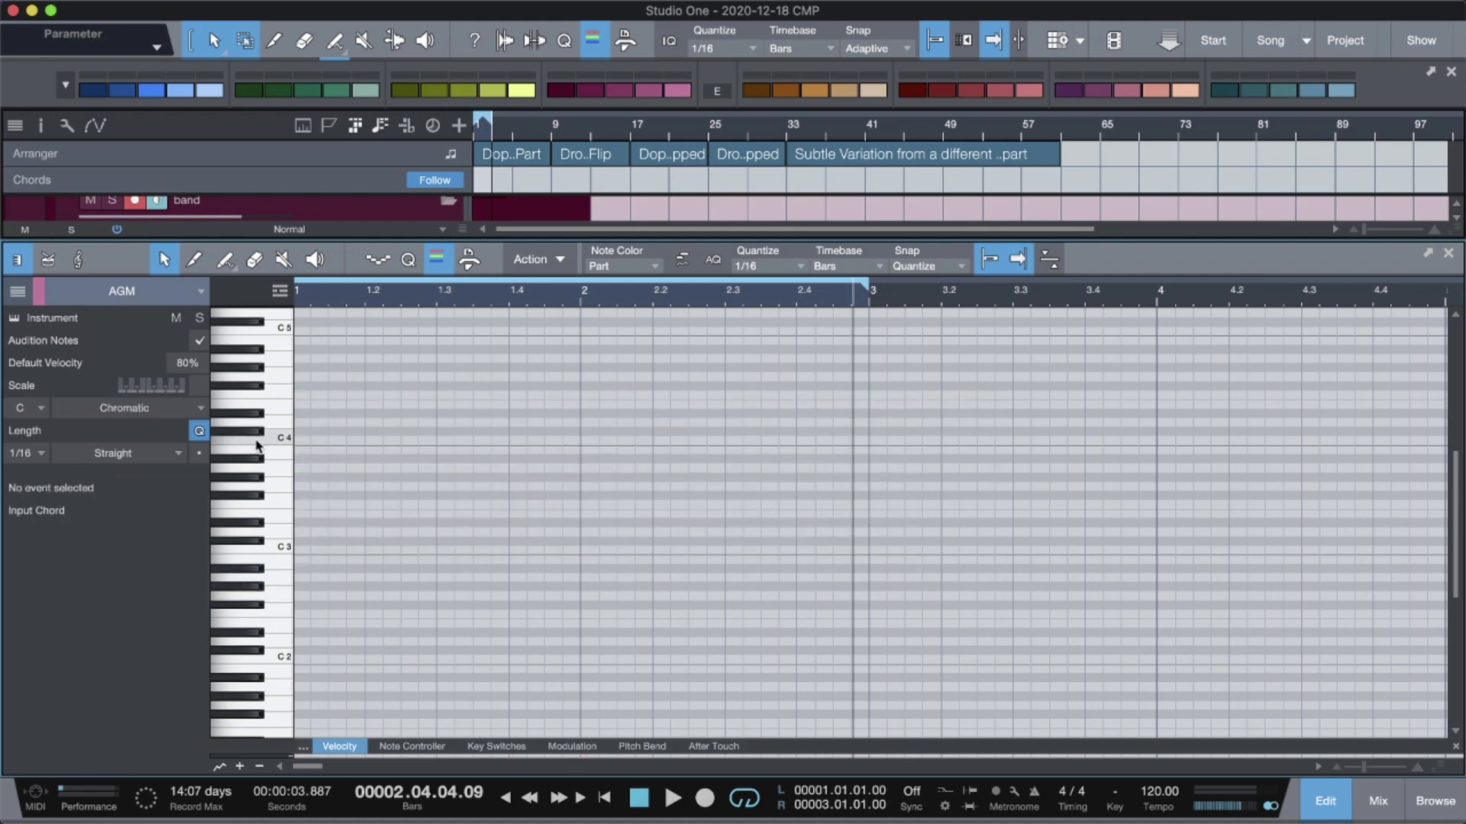
Step: In the Hh part, draw a C3 note across bars 1 to 4 and split it at the 1/8 grid
{"action": "key", "text": "1"}
{"action": "key", "text": "5"}
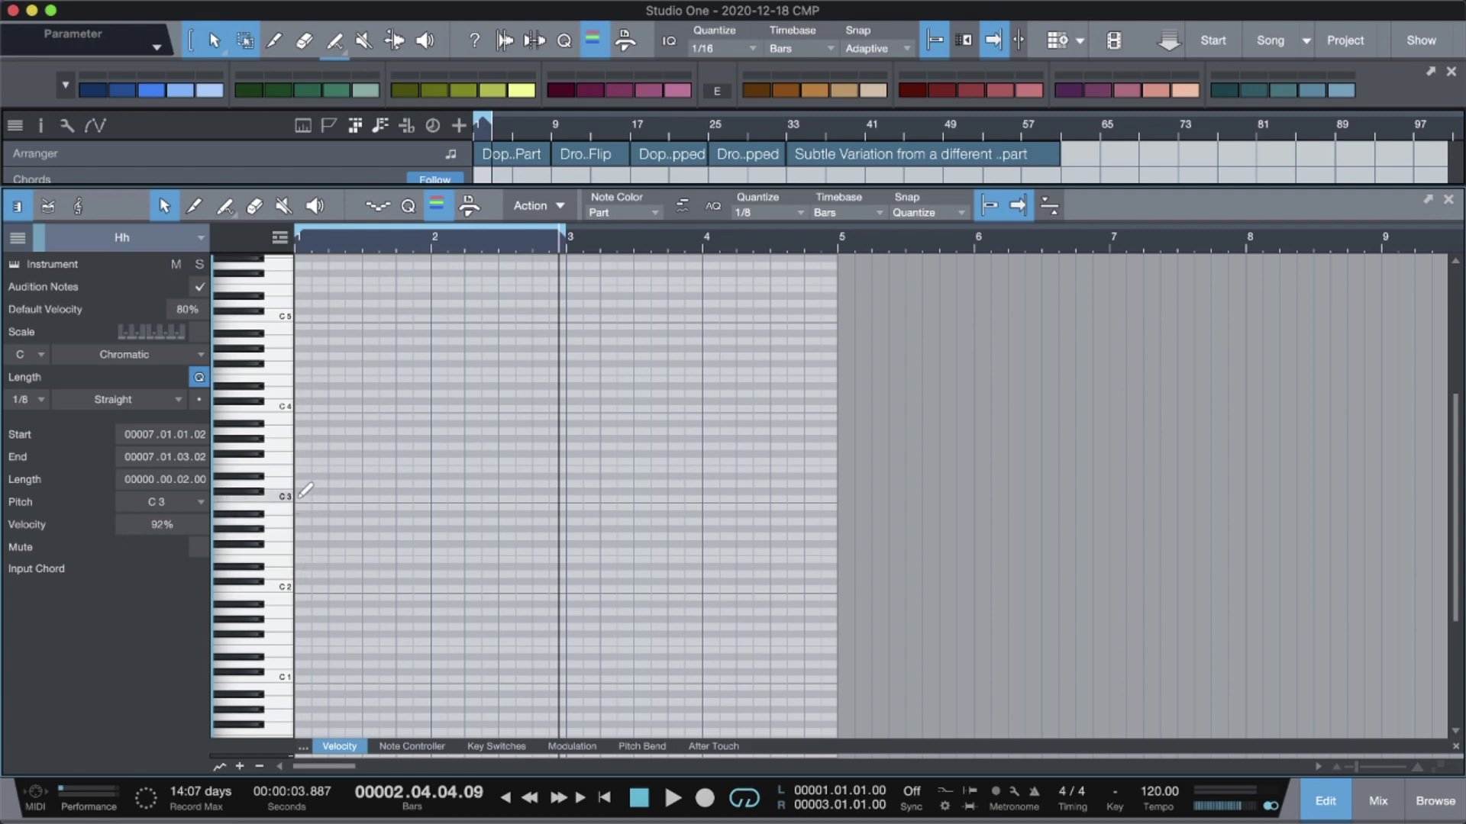
{"action": "scroll", "coordinate": [304, 493], "scroll_direction": "up", "scroll_amount": 3}
{"action": "left_click_drag", "start_coordinate": [304, 496], "coordinate": [840, 563]}
{"action": "scroll", "coordinate": [840, 562], "scroll_direction": "down", "scroll_amount": 3}
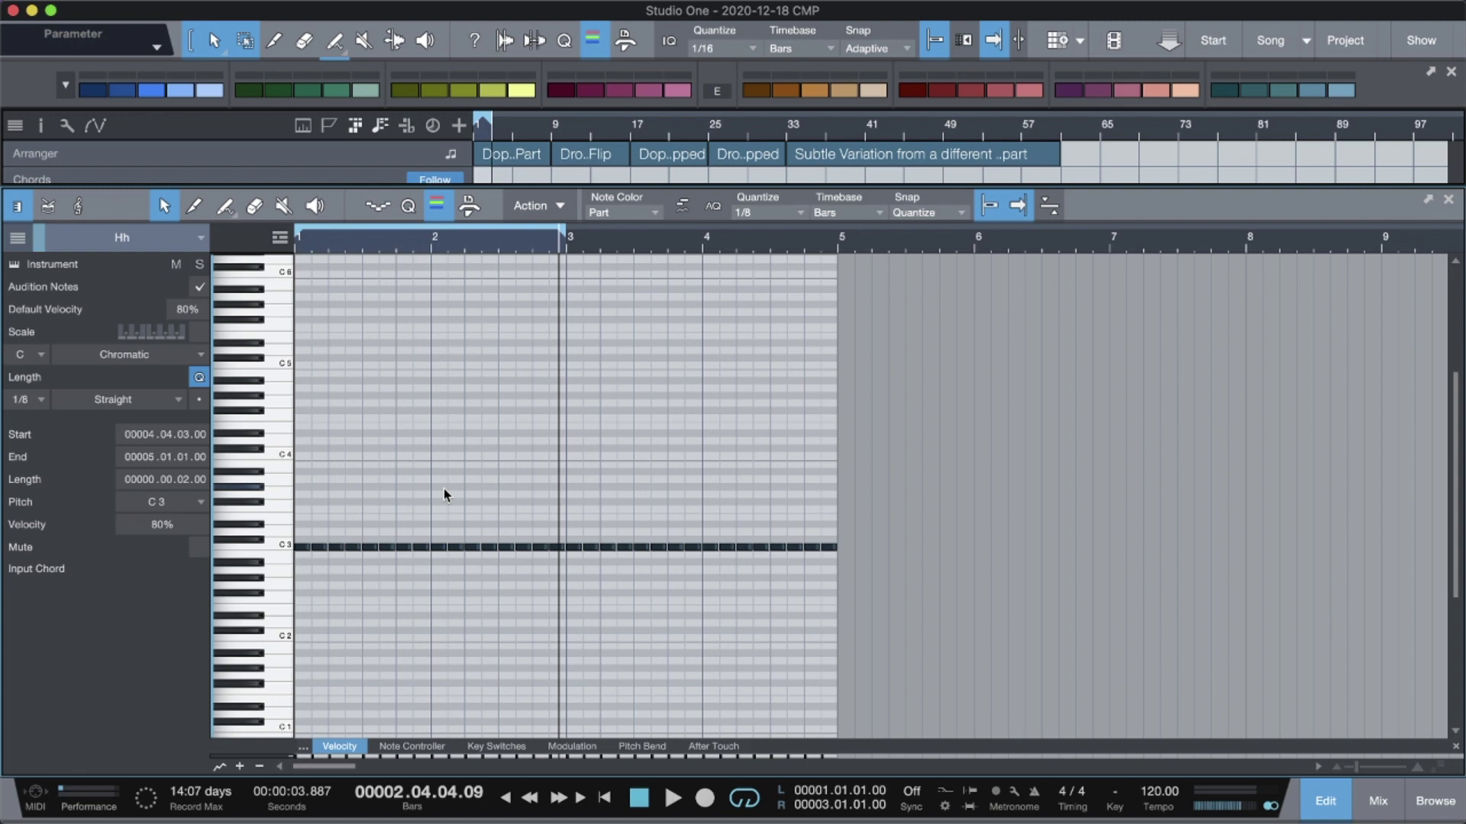
{"action": "key", "text": "alt+x"}
{"action": "left_click", "coordinate": [463, 572]}
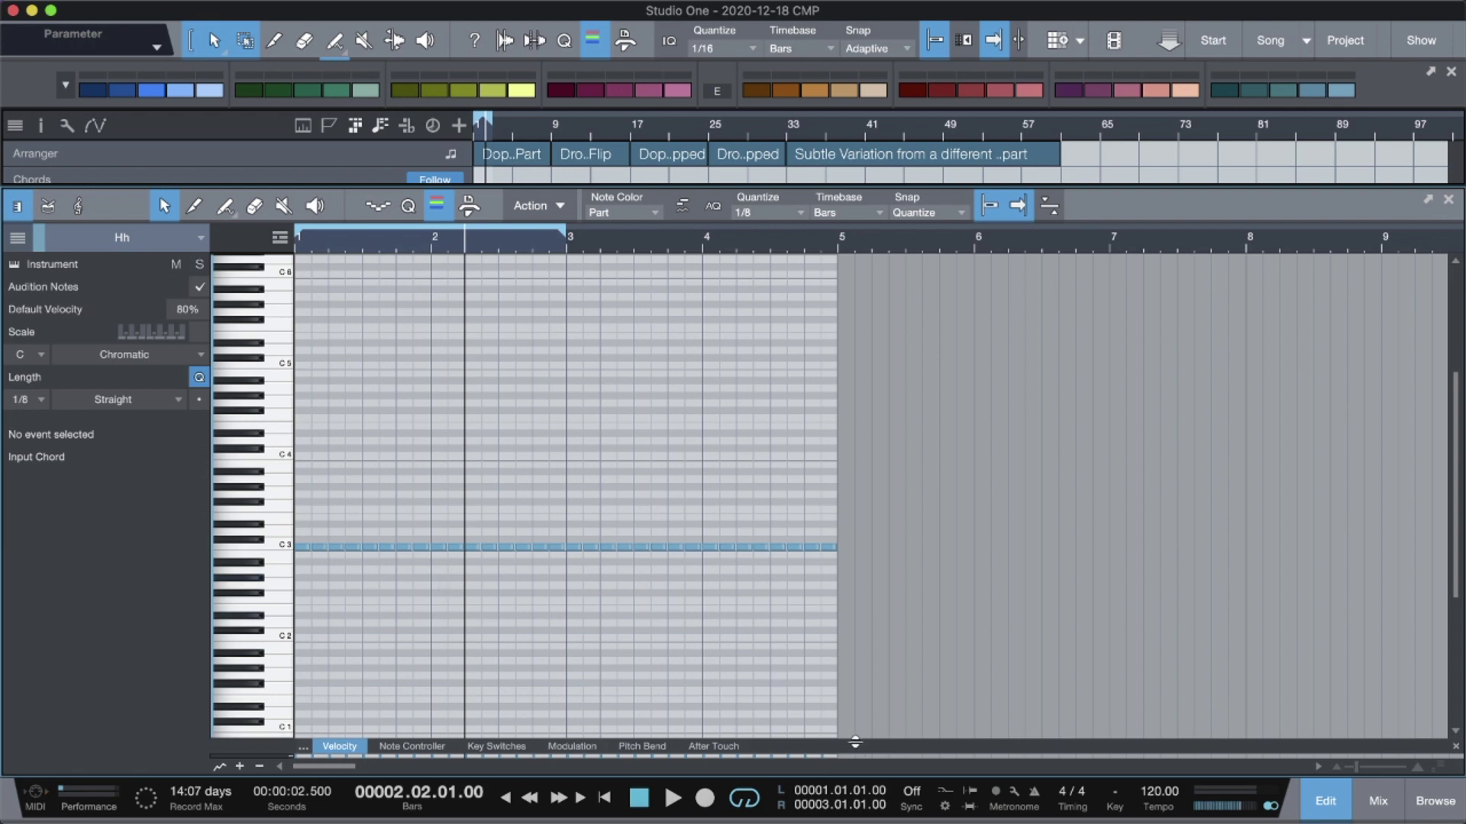
Step: Expand the velocity lane and lower every second C3 note, starting at 1.1.3, to 47% velocity
{"action": "left_click_drag", "start_coordinate": [855, 741], "coordinate": [826, 560]}
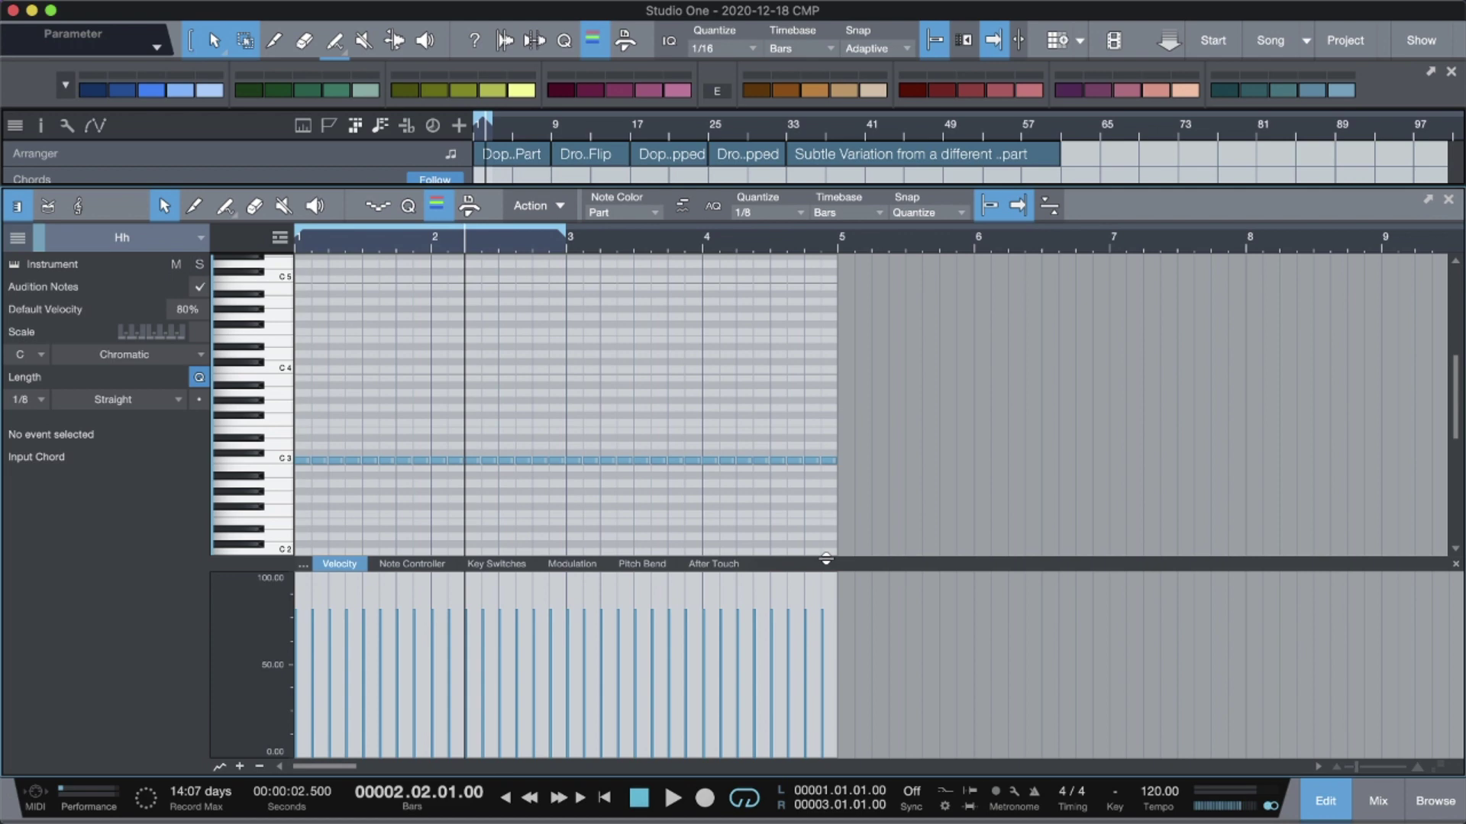
{"action": "key", "text": "super+a"}
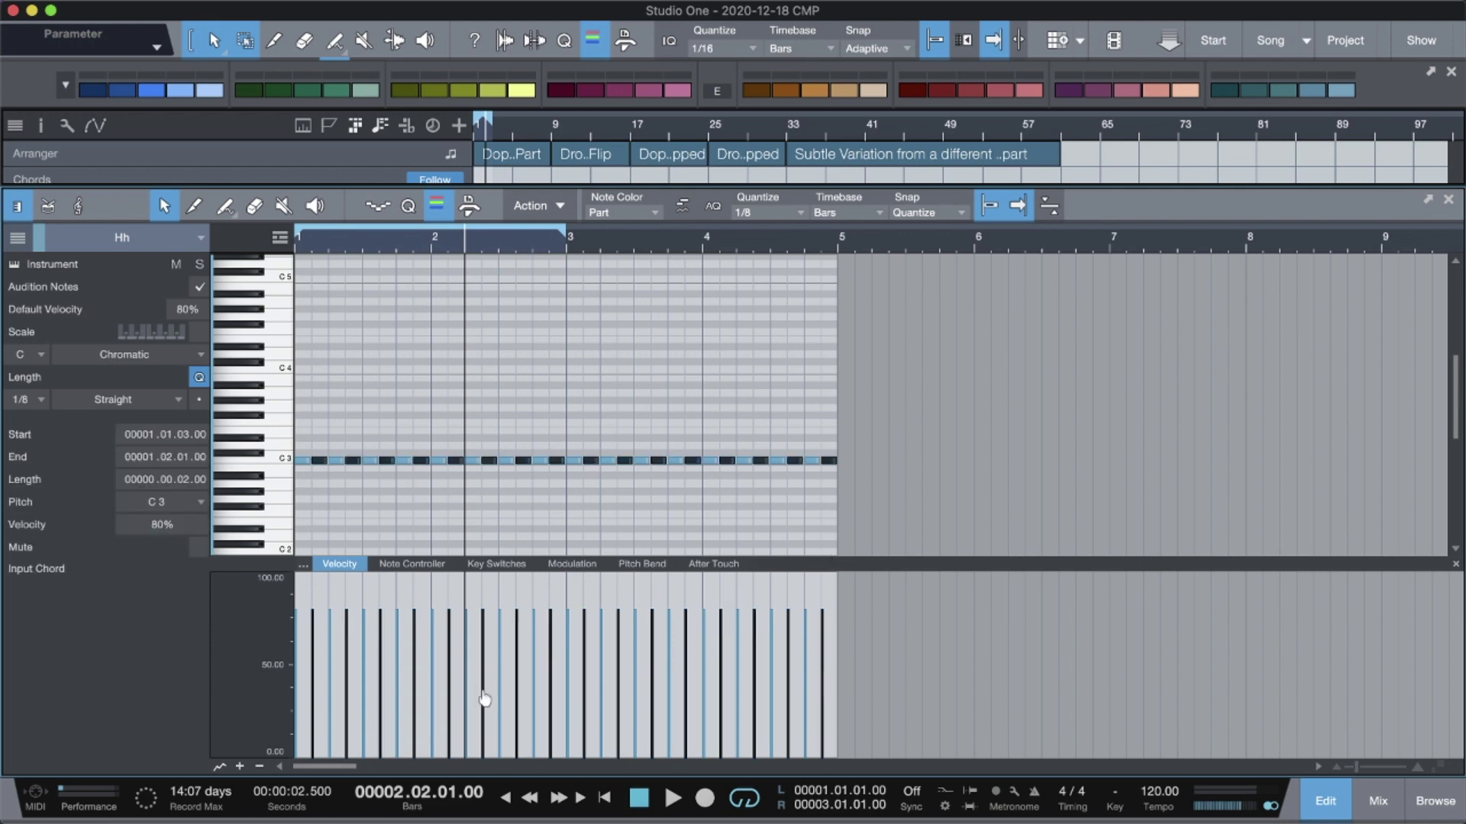
{"action": "mouse_move", "coordinate": [449, 626]}
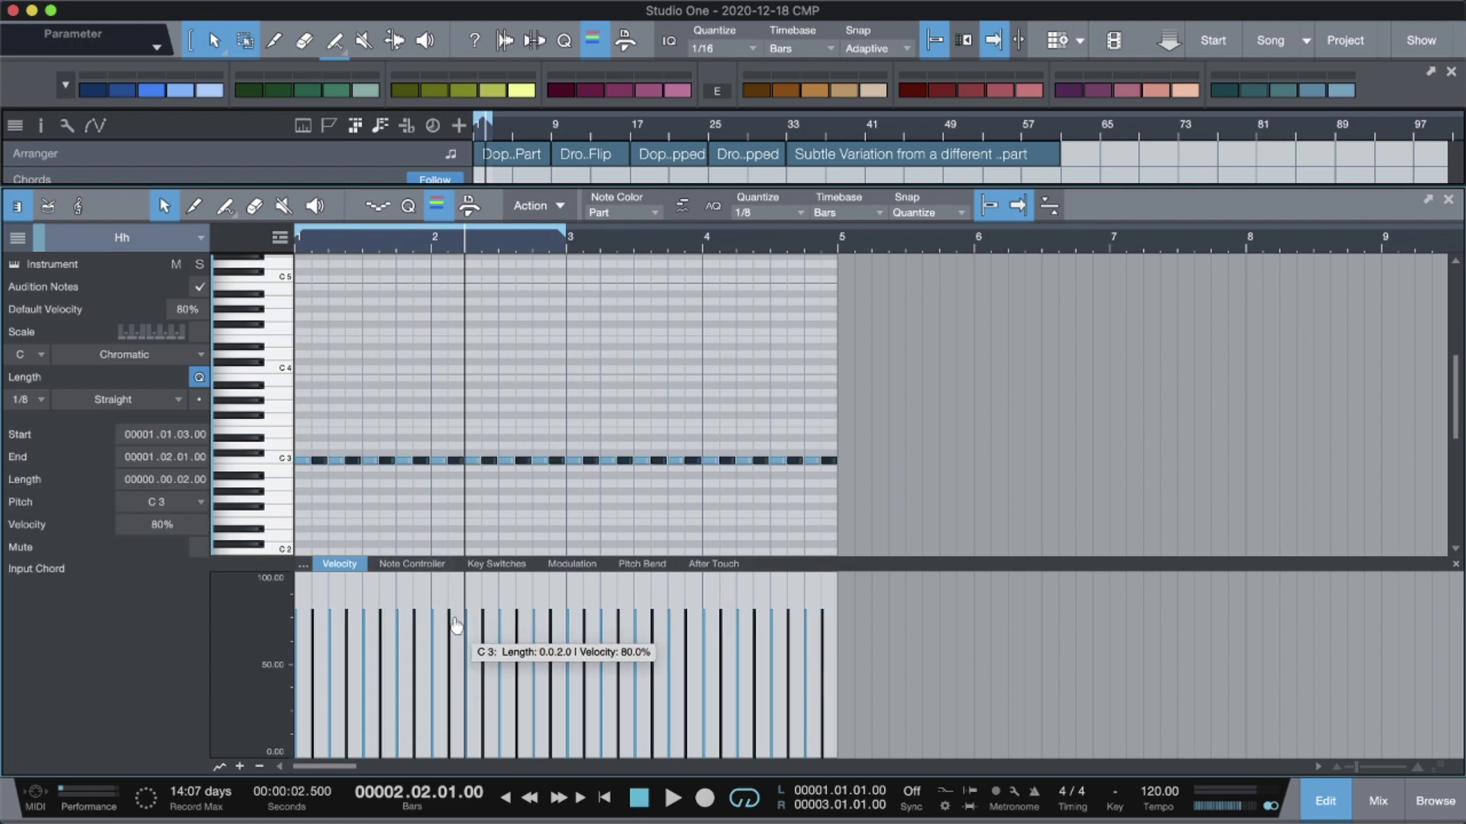
{"action": "left_click_drag", "start_coordinate": [449, 626], "coordinate": [449, 681]}
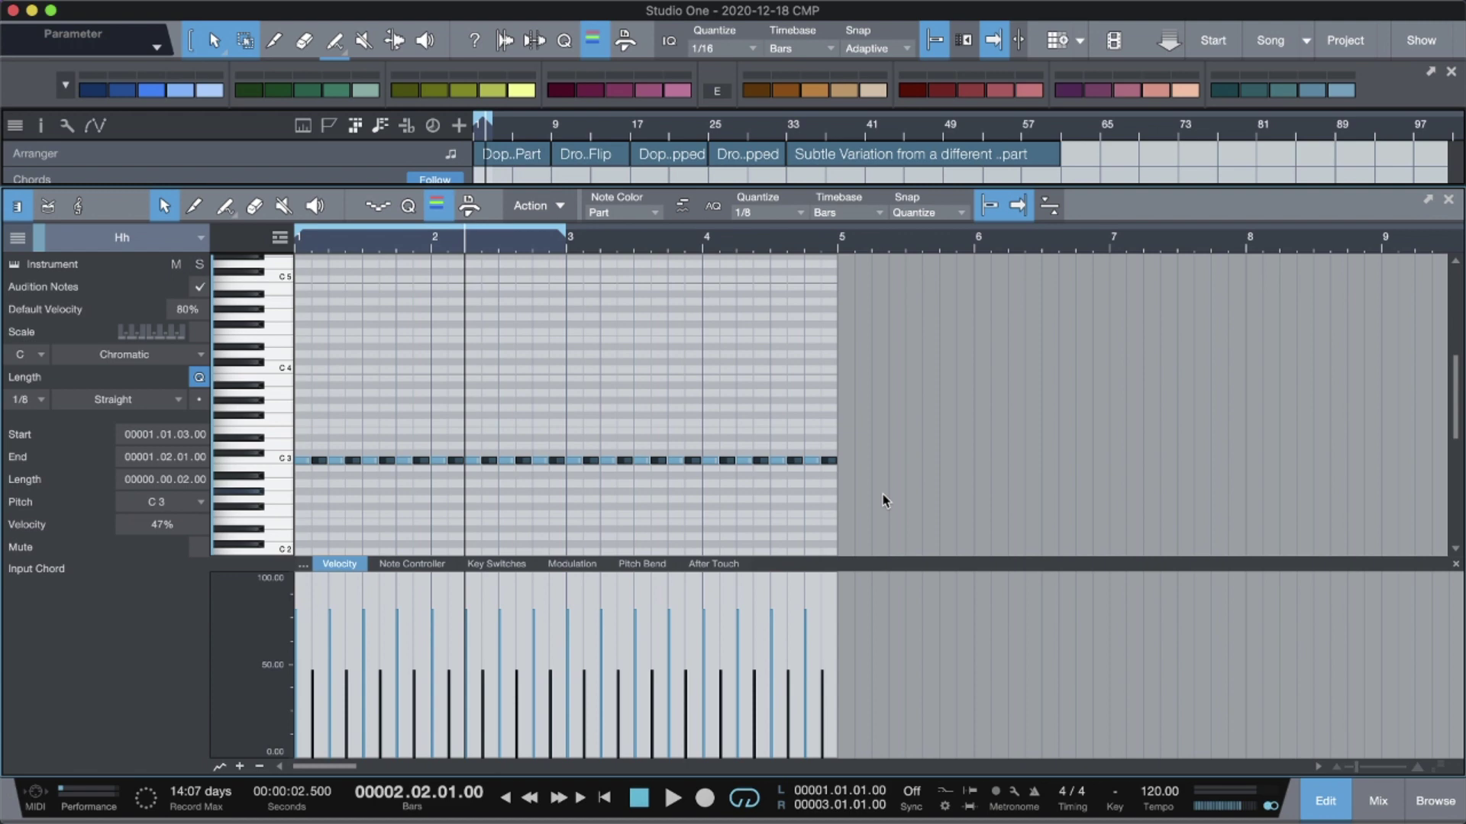
Step: Replace the hi-hat notes with one C3 note from bar 1 to 5.1.3, split at the 1/8 grid
{"action": "key", "text": "super+a"}
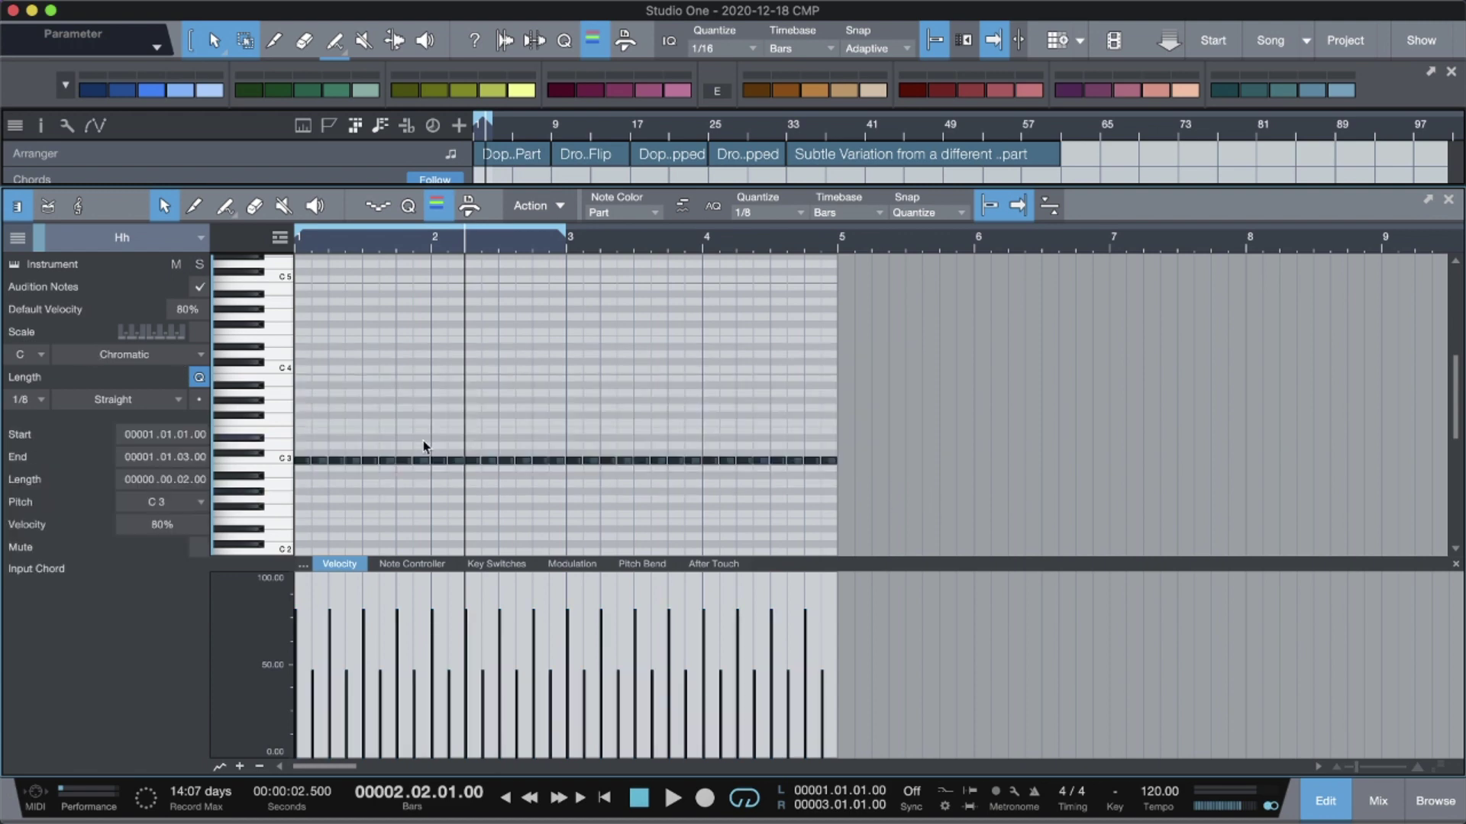
{"action": "key", "text": "BackSpace"}
{"action": "mouse_move", "coordinate": [298, 461]}
{"action": "left_mouse_down"}
{"action": "mouse_move", "coordinate": [890, 462]}
{"action": "mouse_move", "coordinate": [853, 463]}
{"action": "left_mouse_up"}
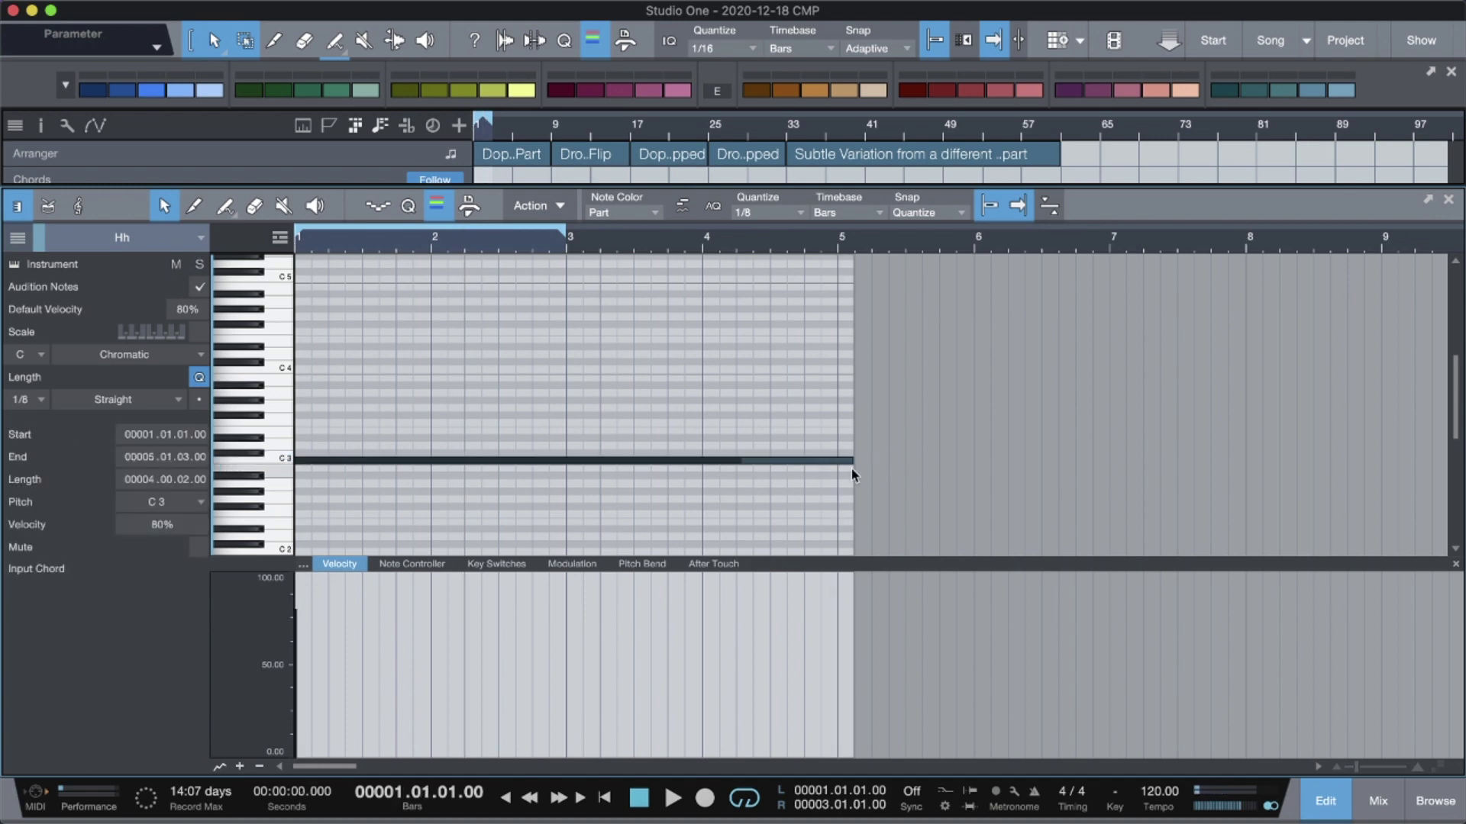
{"action": "key", "text": "alt+x"}
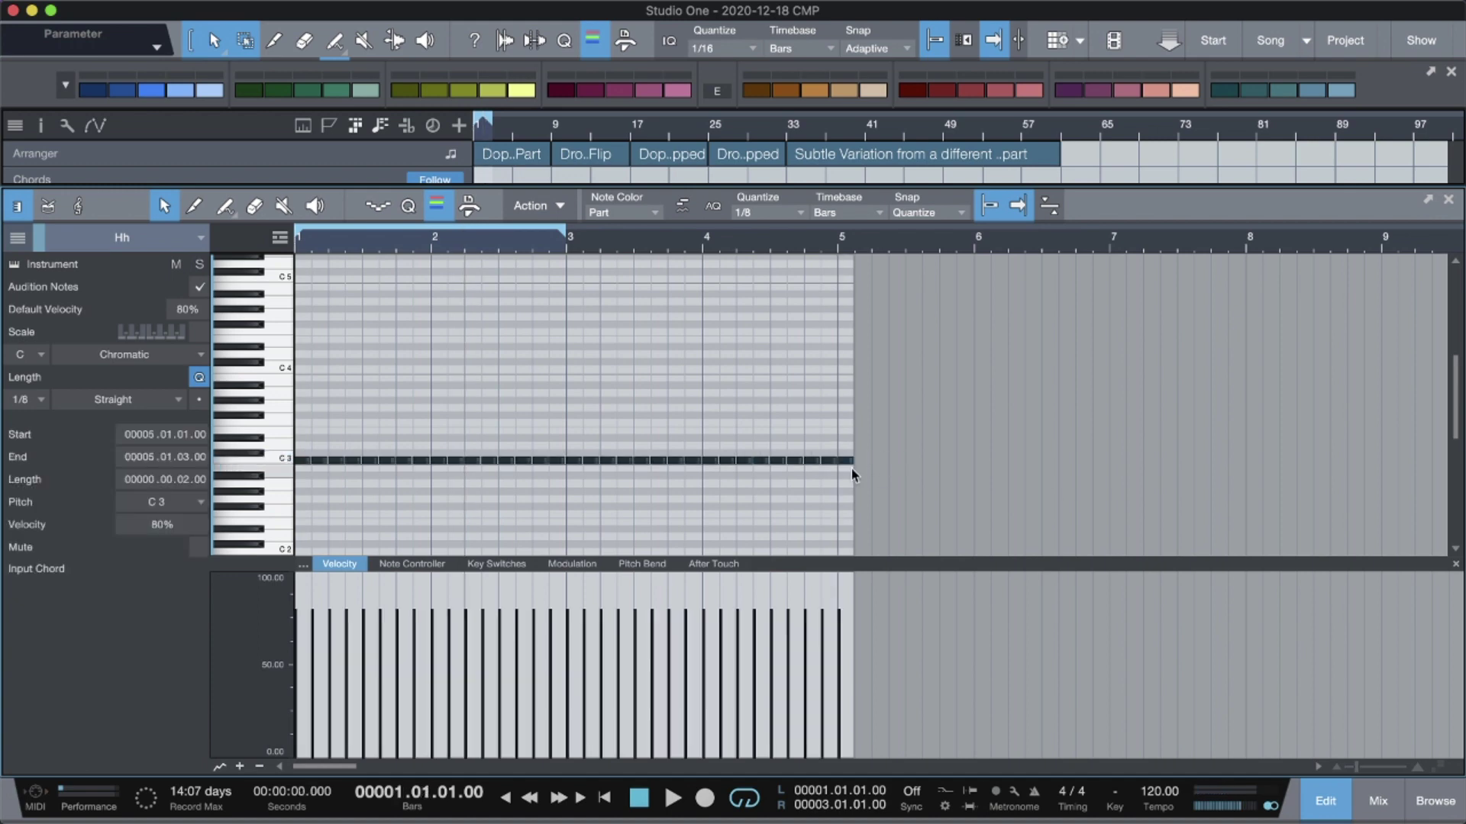
Step: Lower every second C3 note, starting at 1.1.3, to 54% velocity and deselect the notes
{"action": "key", "text": "ctrl+alt+e"}
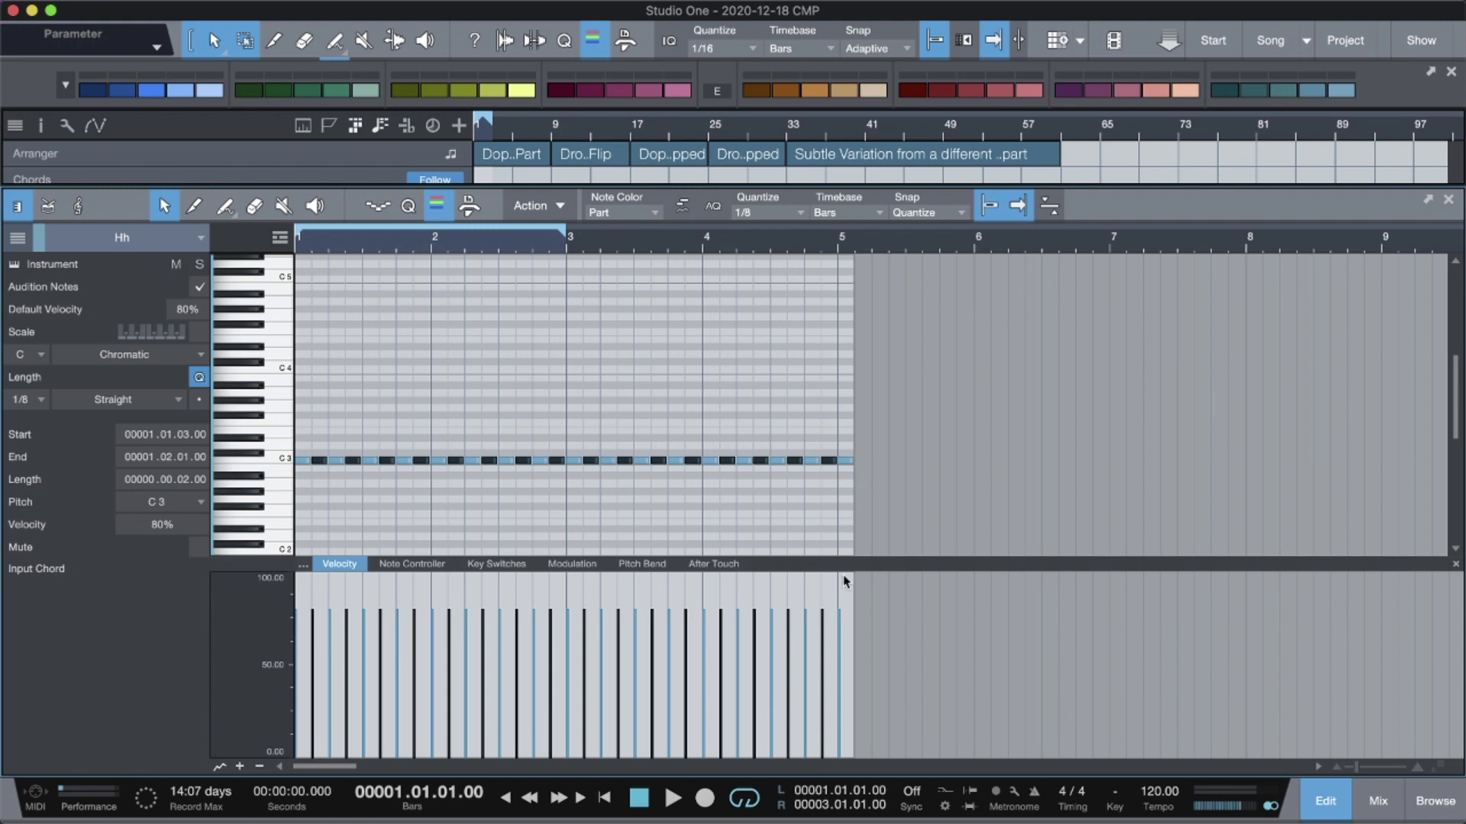
{"action": "left_click_drag", "start_coordinate": [820, 632], "coordinate": [818, 665]}
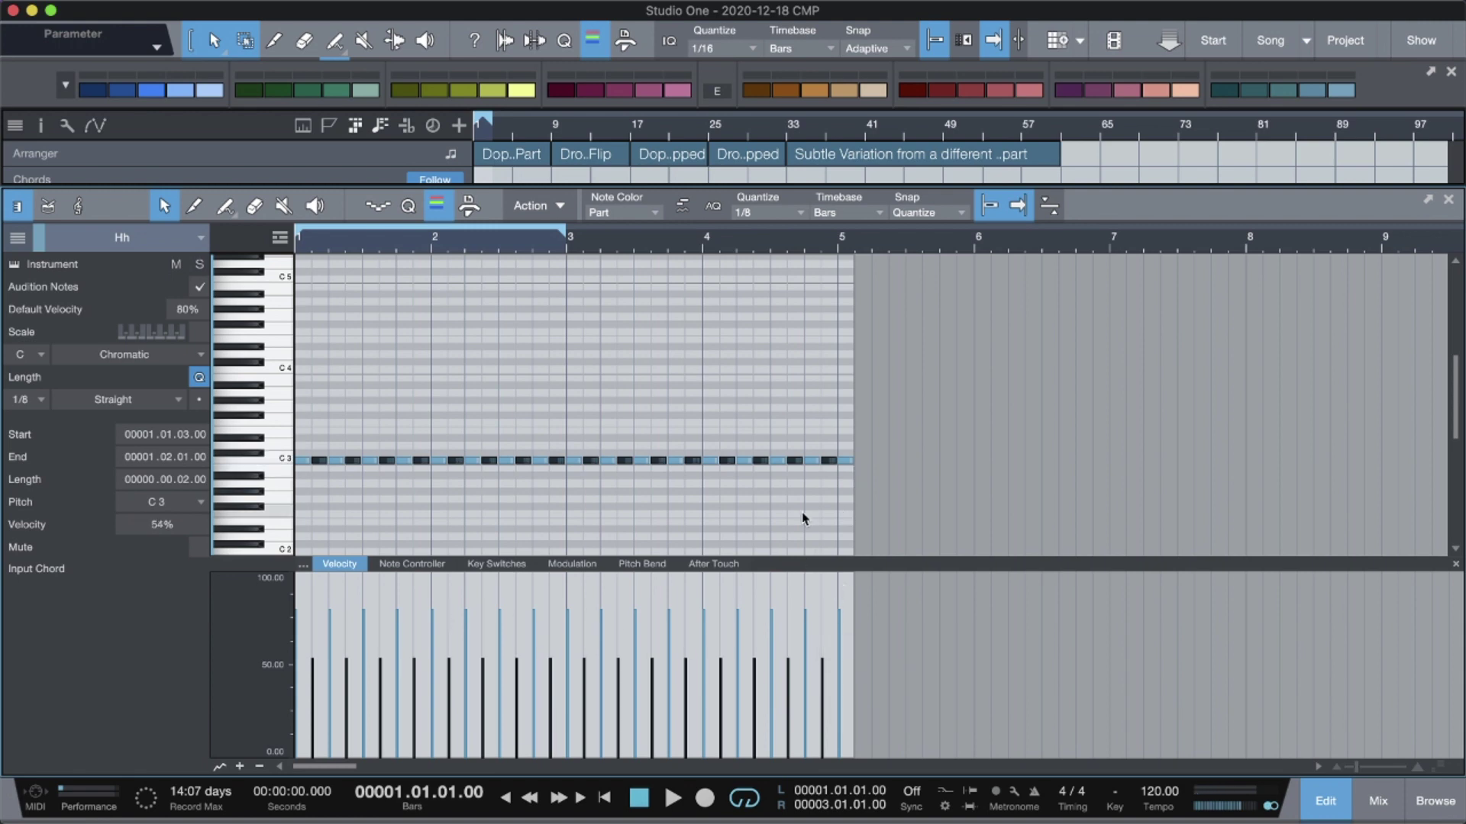
{"action": "left_click", "coordinate": [611, 497]}
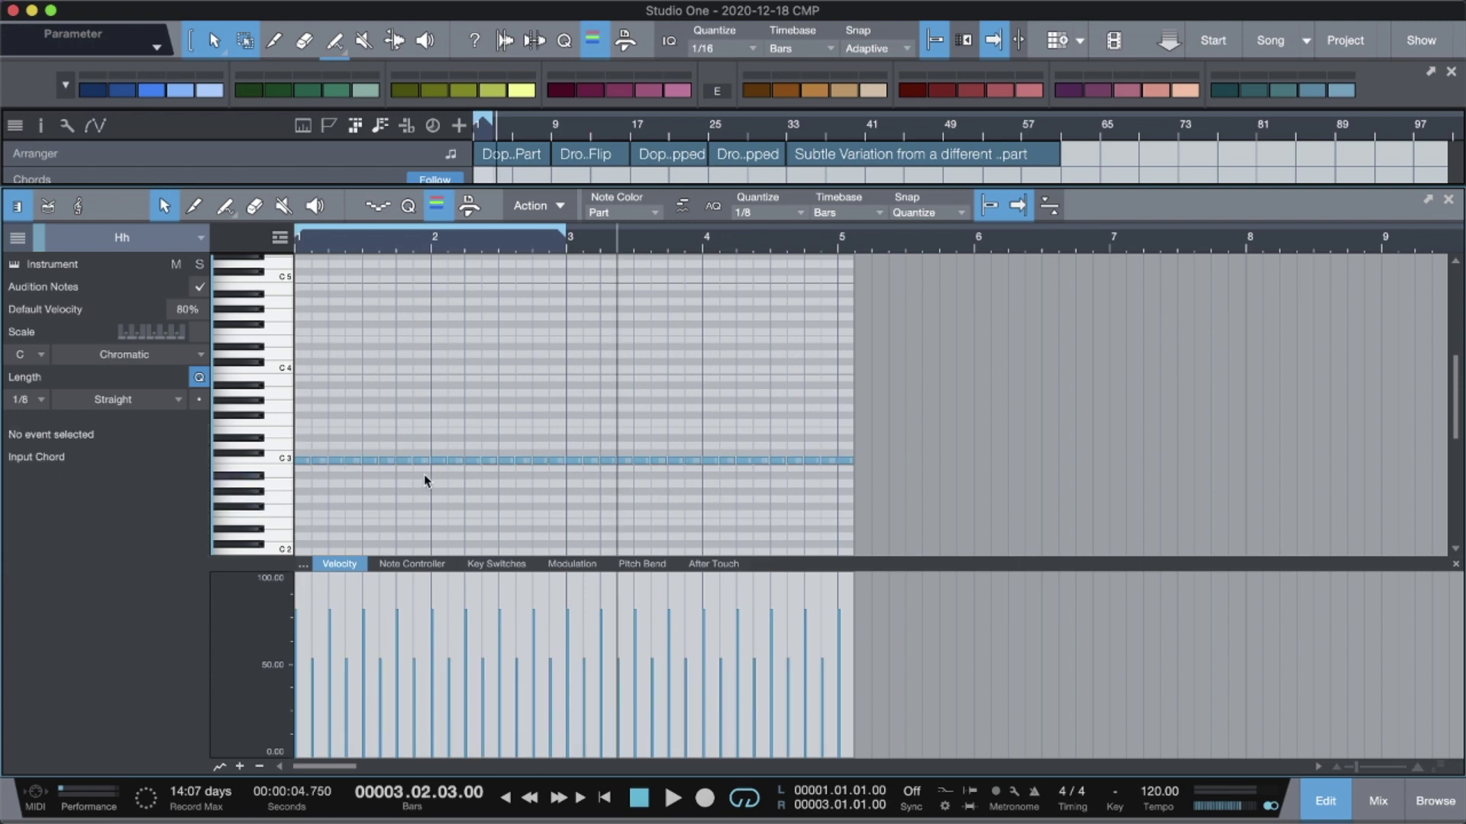
Step: Set quantize to 1/16 and split the C3 note at 1.2.3 into two sixteenth notes
{"action": "key", "text": "3"}
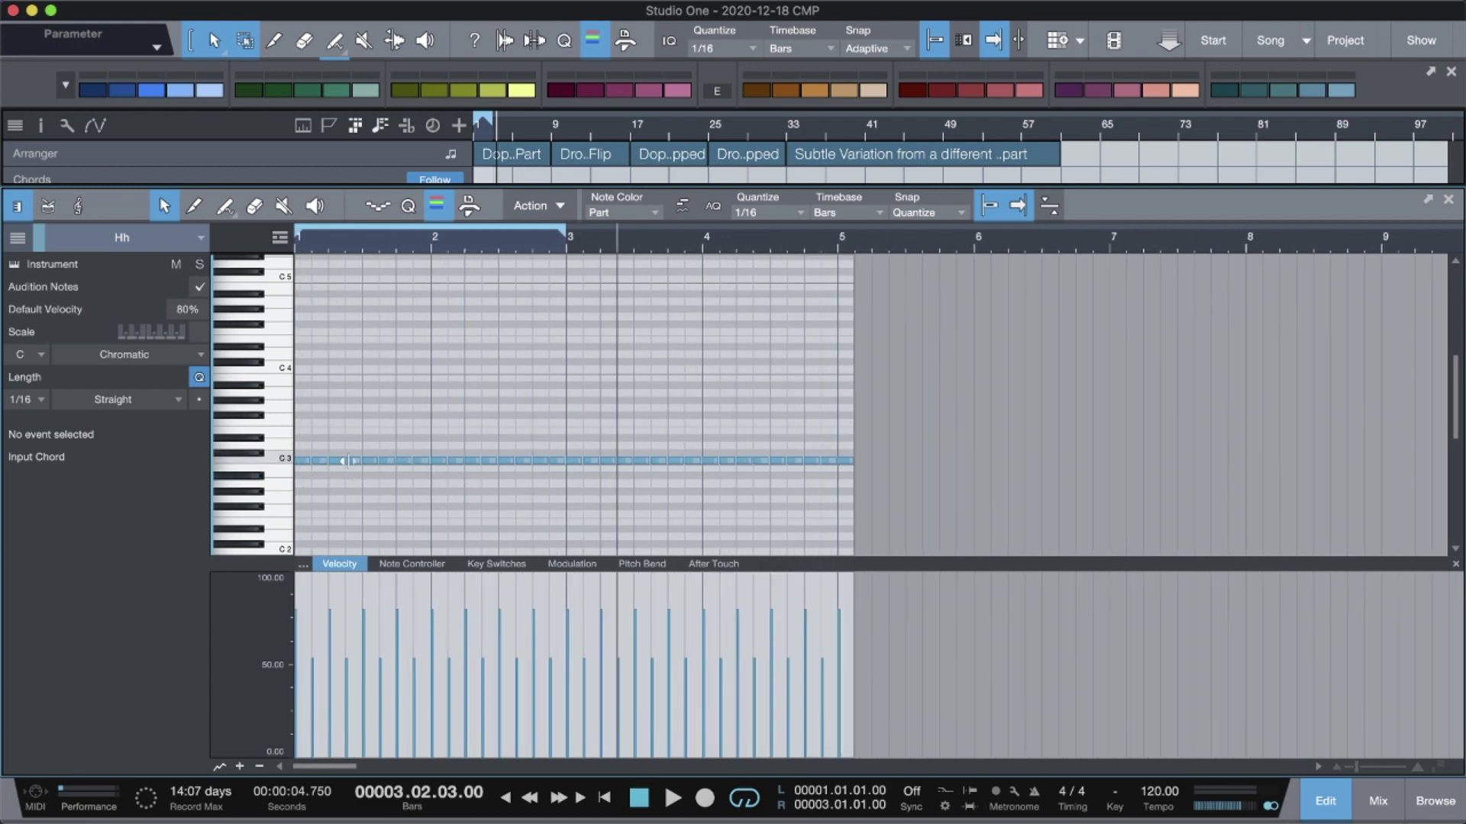
{"action": "left_click", "coordinate": [345, 461]}
{"action": "left_click", "coordinate": [356, 463], "text": "shift"}
Step: Step through the C3 hi-hat notes after 1.2.3 to review them, and return the playhead to the song start
{"action": "key", "text": "Right"}
{"action": "key", "text": "Right"}
{"action": "key", "text": "Right"}
{"action": "key", "text": "Right"}
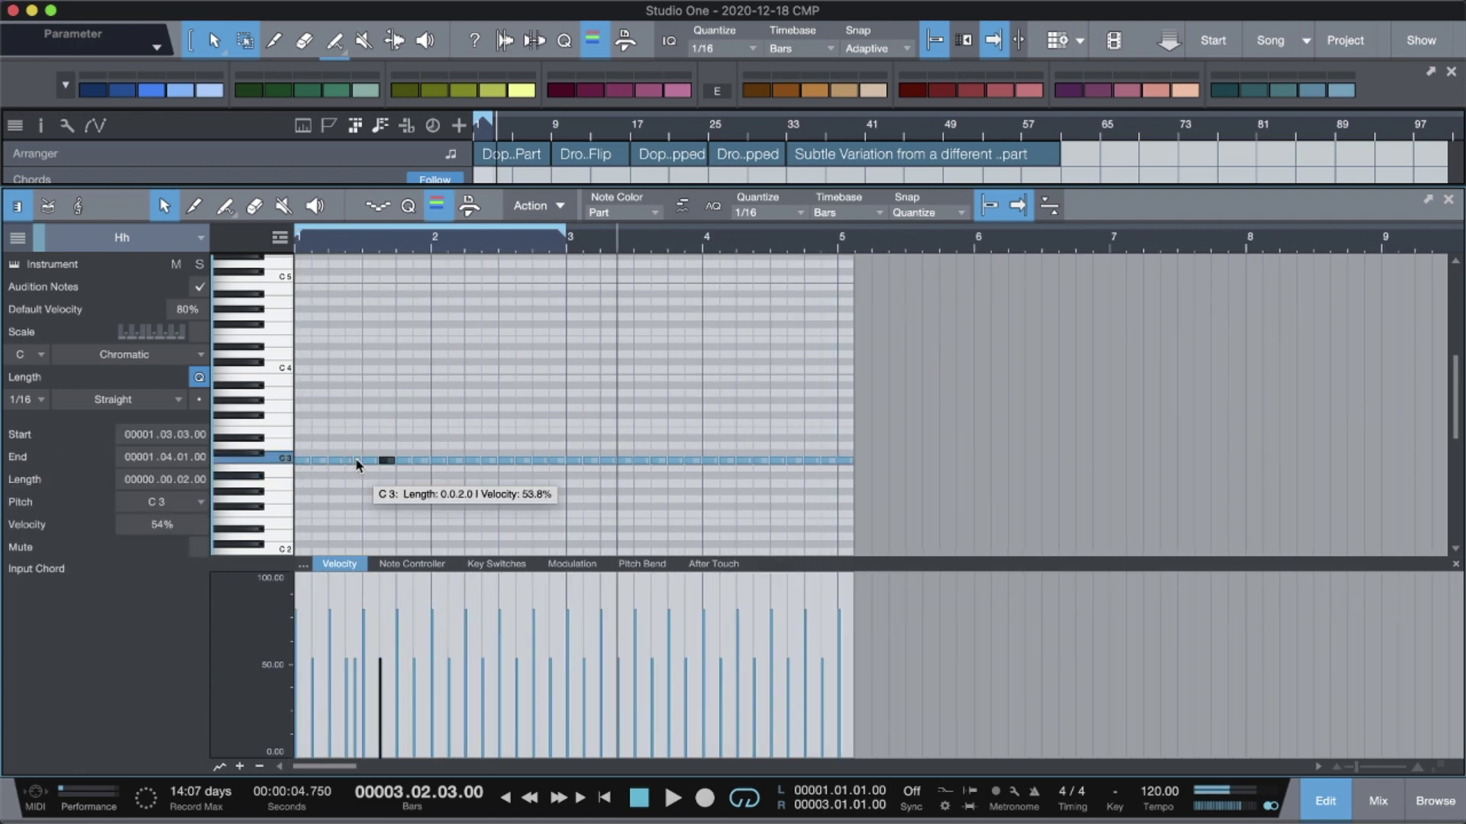
{"action": "key", "text": "Right"}
{"action": "key", "text": "Right"}
{"action": "key", "text": "Right"}
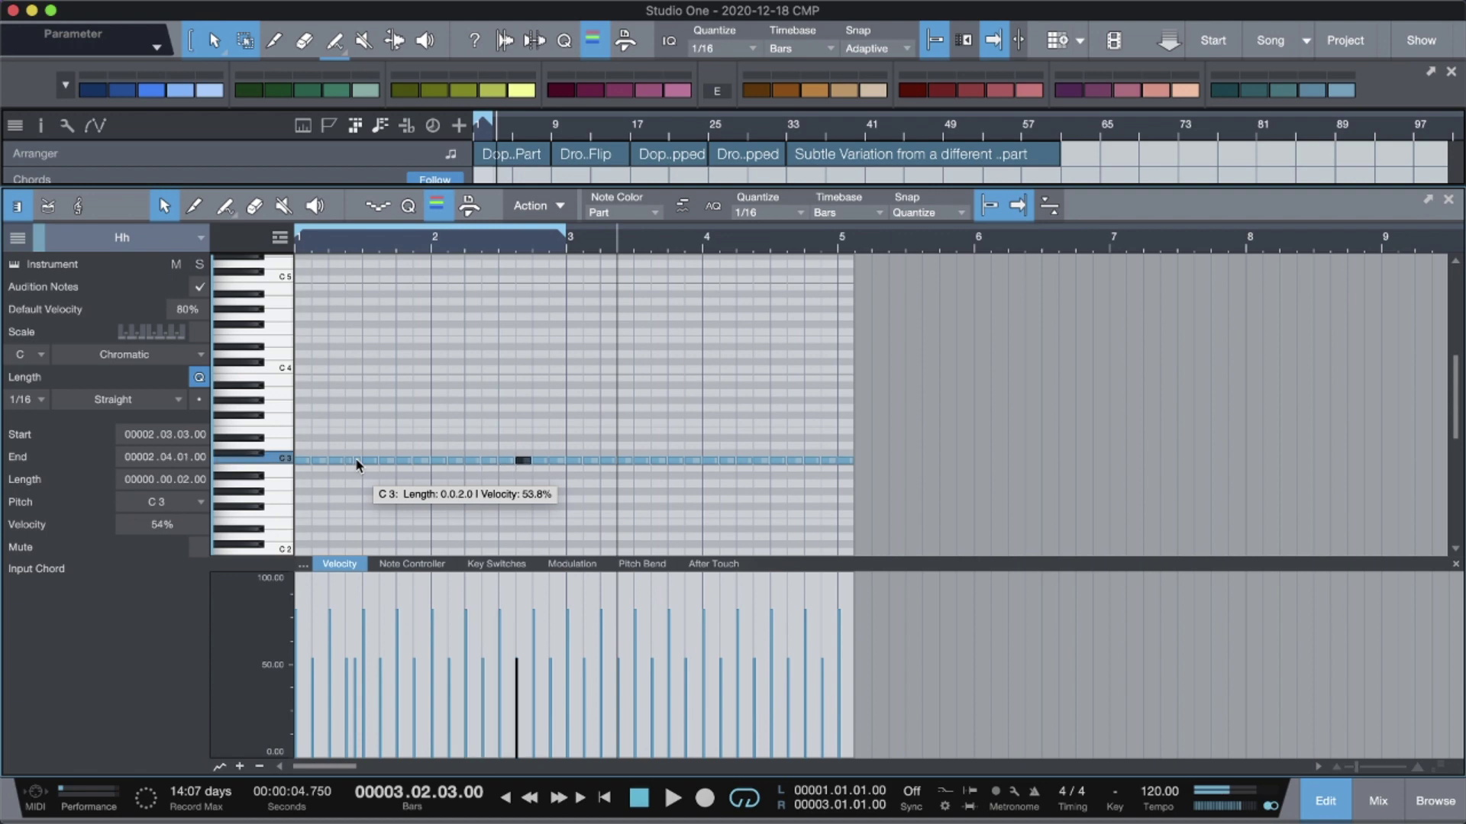
{"action": "key", "text": "comma"}
{"action": "key", "text": "Right"}
Step: Split the C3 note at 3.1.1 into two sixteenth notes
{"action": "left_click", "coordinate": [357, 461]}
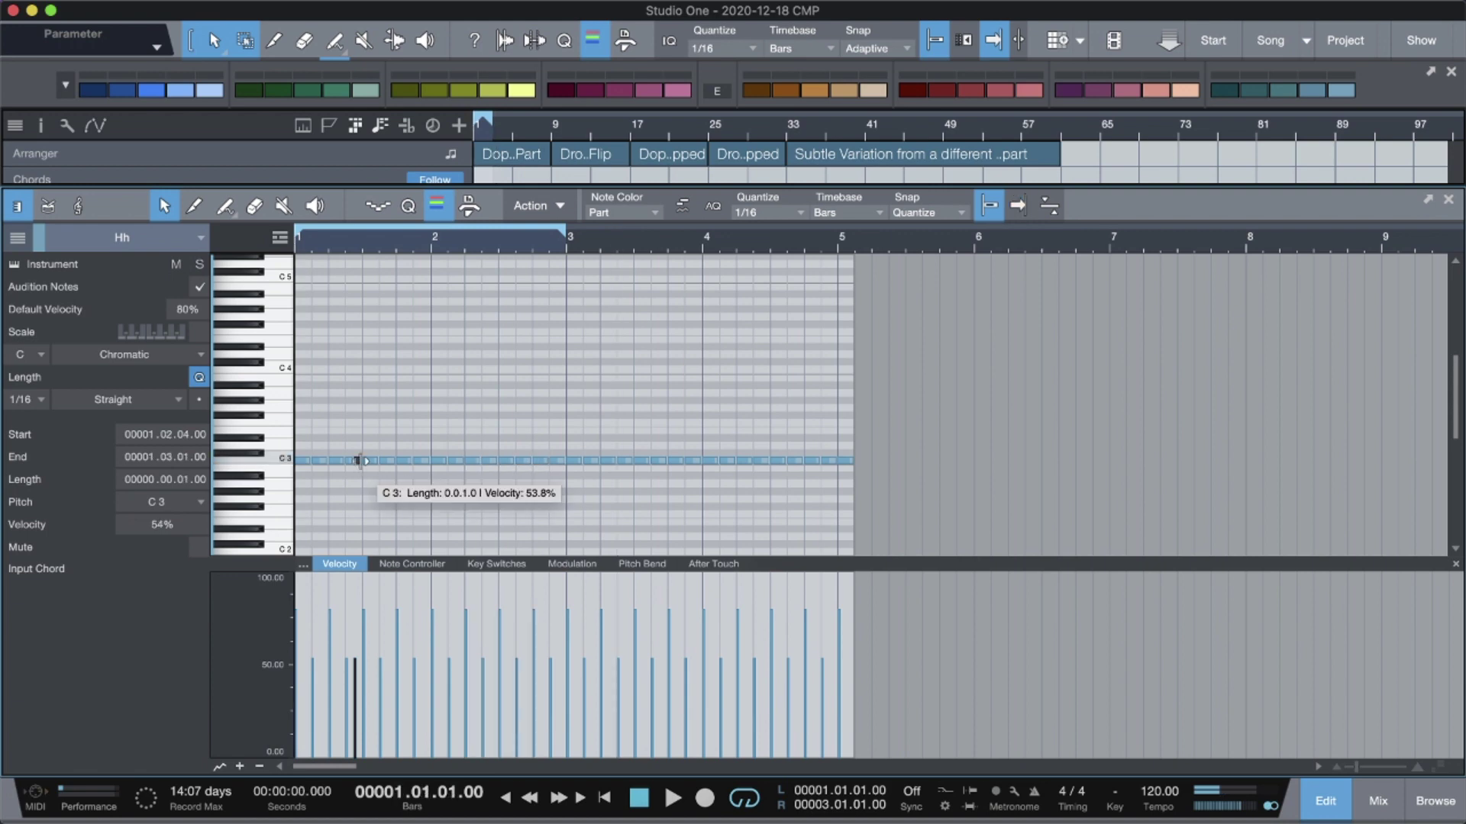
{"action": "scroll", "coordinate": [558, 473], "scroll_direction": "right", "scroll_amount": 1}
{"action": "left_click", "coordinate": [571, 463]}
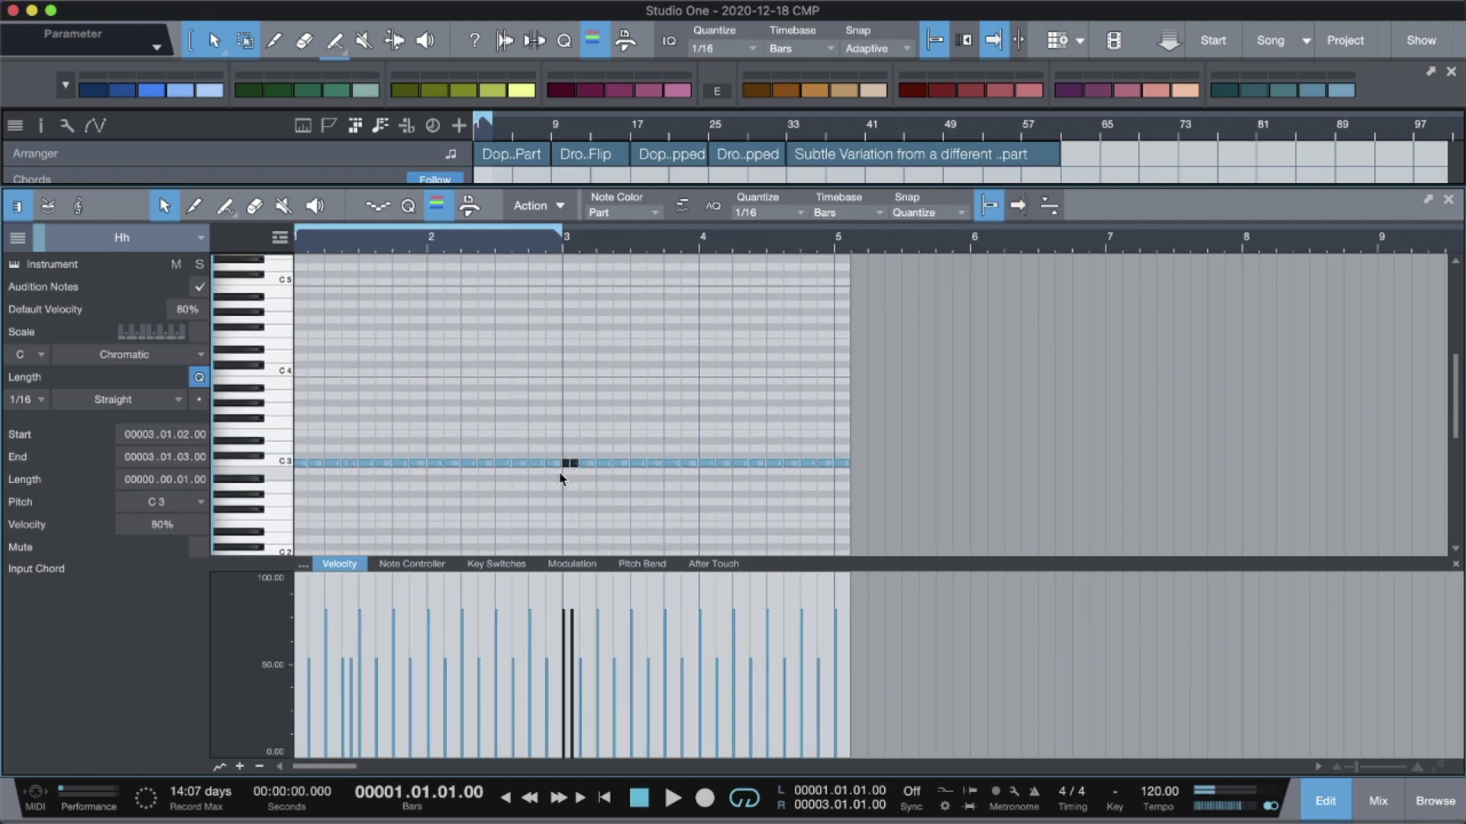
Step: Set quantize to 1/32 and split the C3 note at 2.3.1 into four thirty-second notes
{"action": "left_click", "coordinate": [515, 463]}
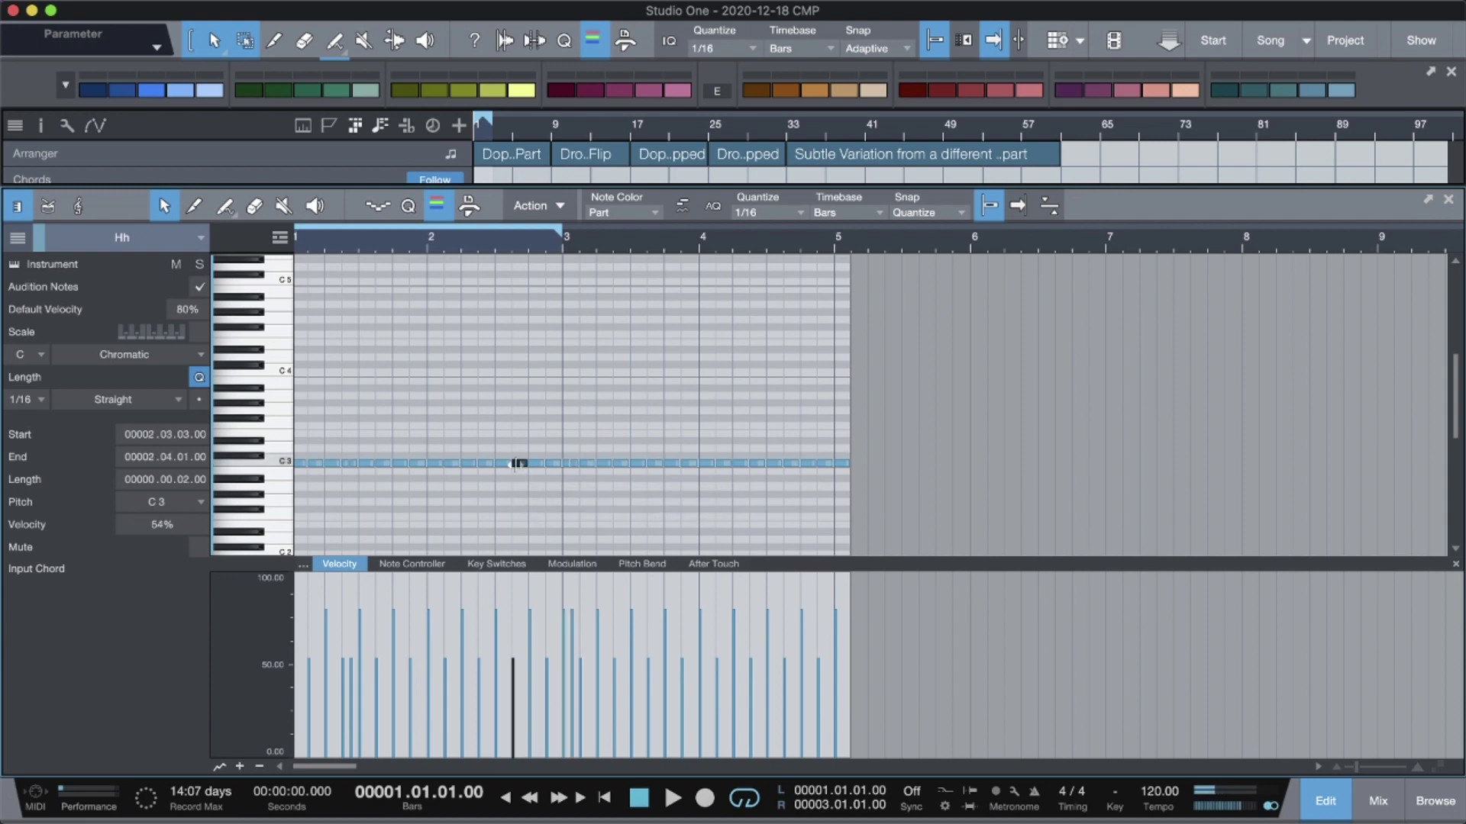
{"action": "key", "text": "alt+Down"}
{"action": "key", "text": "Left"}
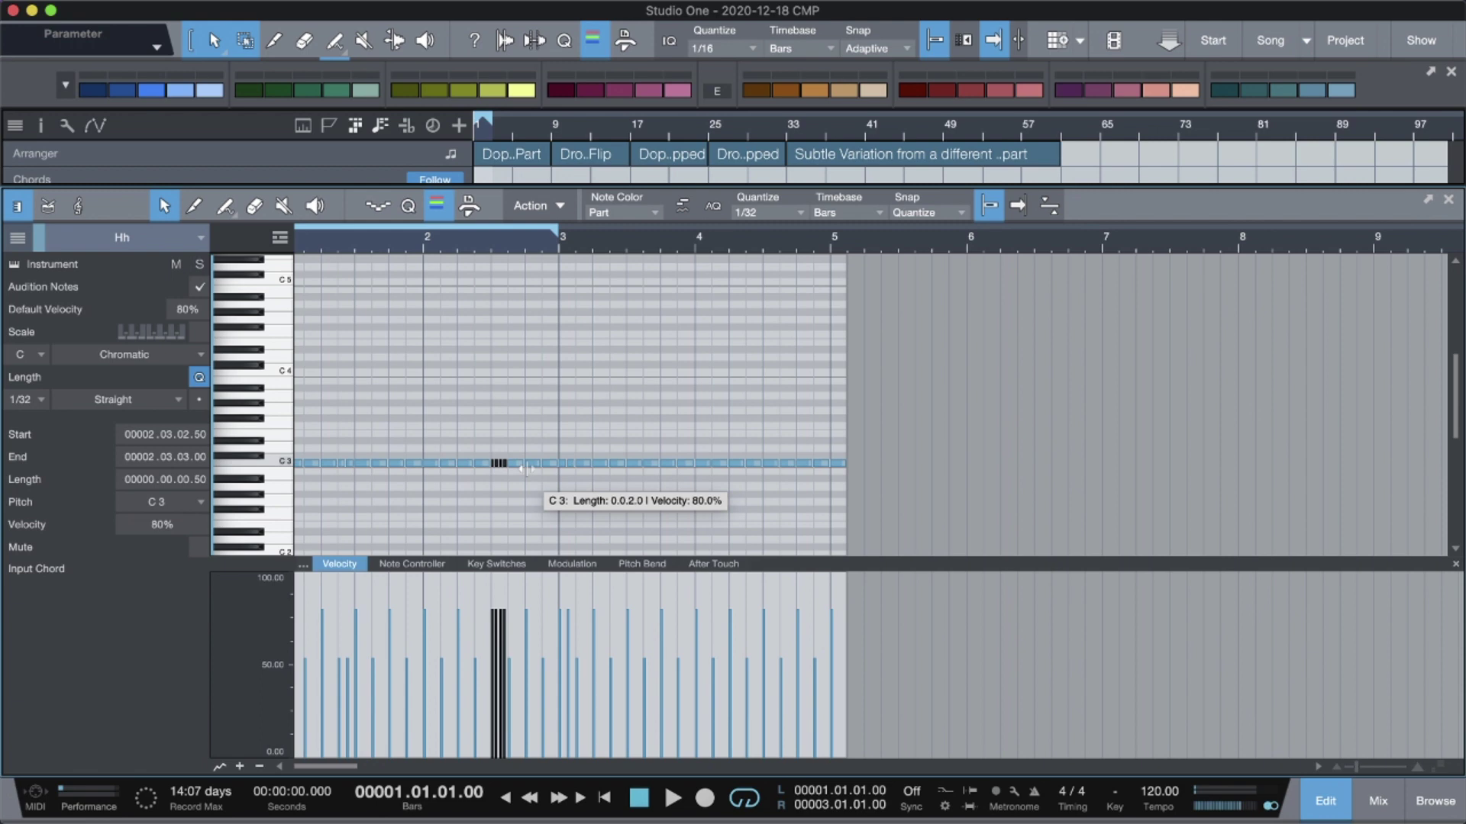
Step: Set quantize to 1/32 T and split the C3 notes at 3.4.3, 3.2.1, 4.3.3 and 2.1.3 at the grid
{"action": "left_click", "coordinate": [680, 463]}
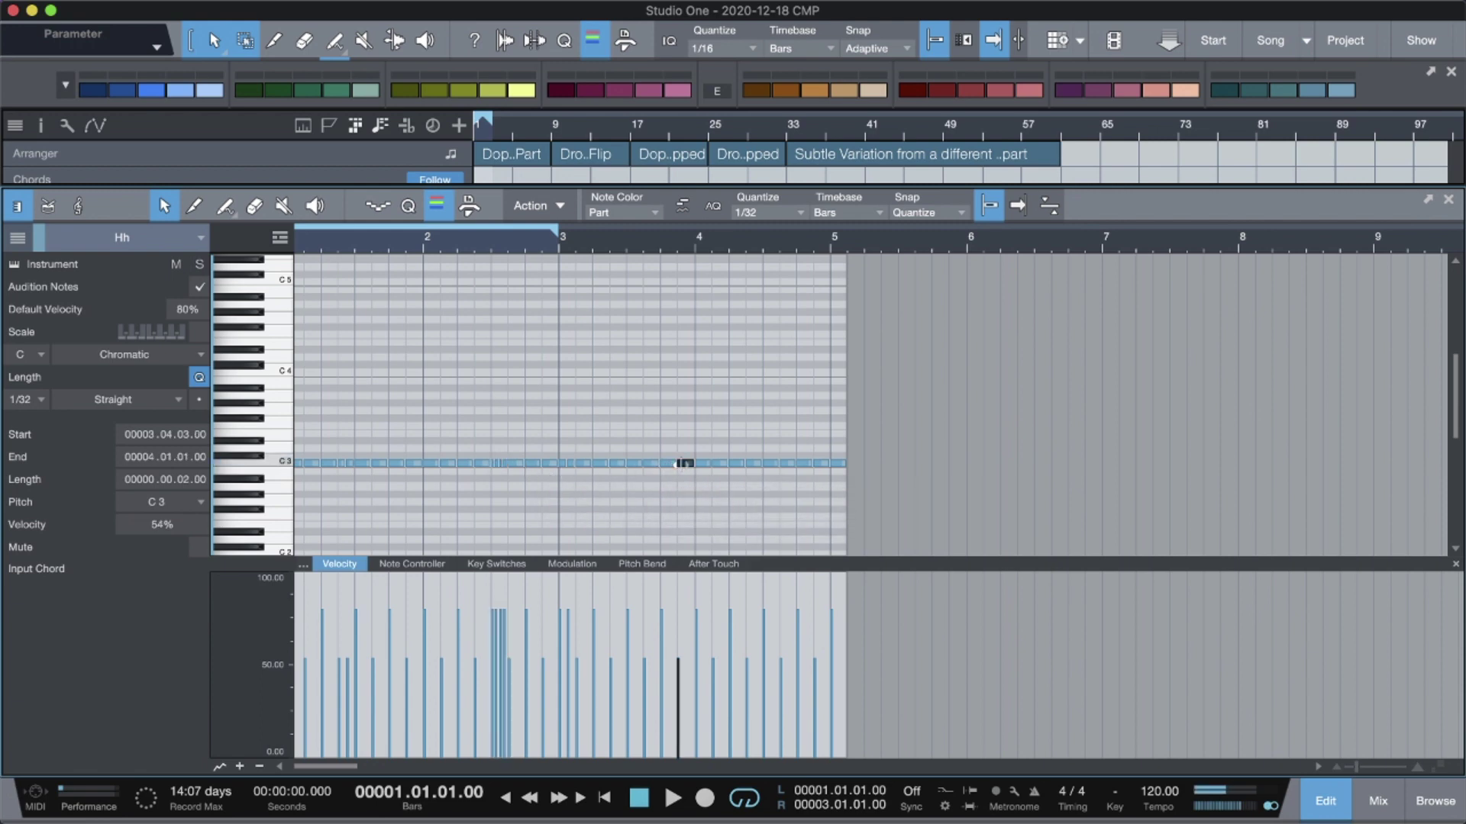
{"action": "key", "text": "ctrl+d"}
{"action": "left_click", "coordinate": [600, 464]}
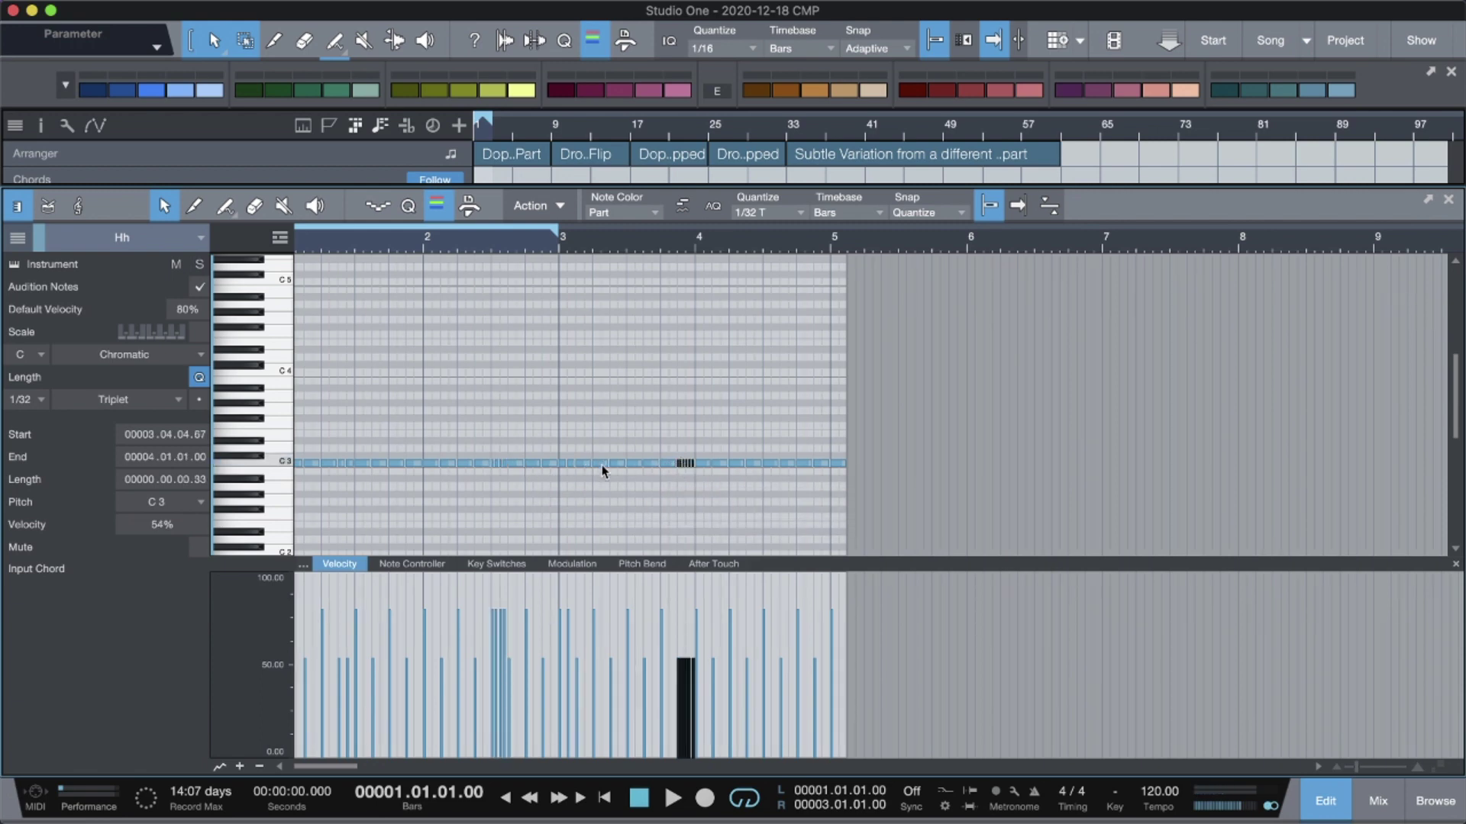
{"action": "key", "text": "ctrl+d"}
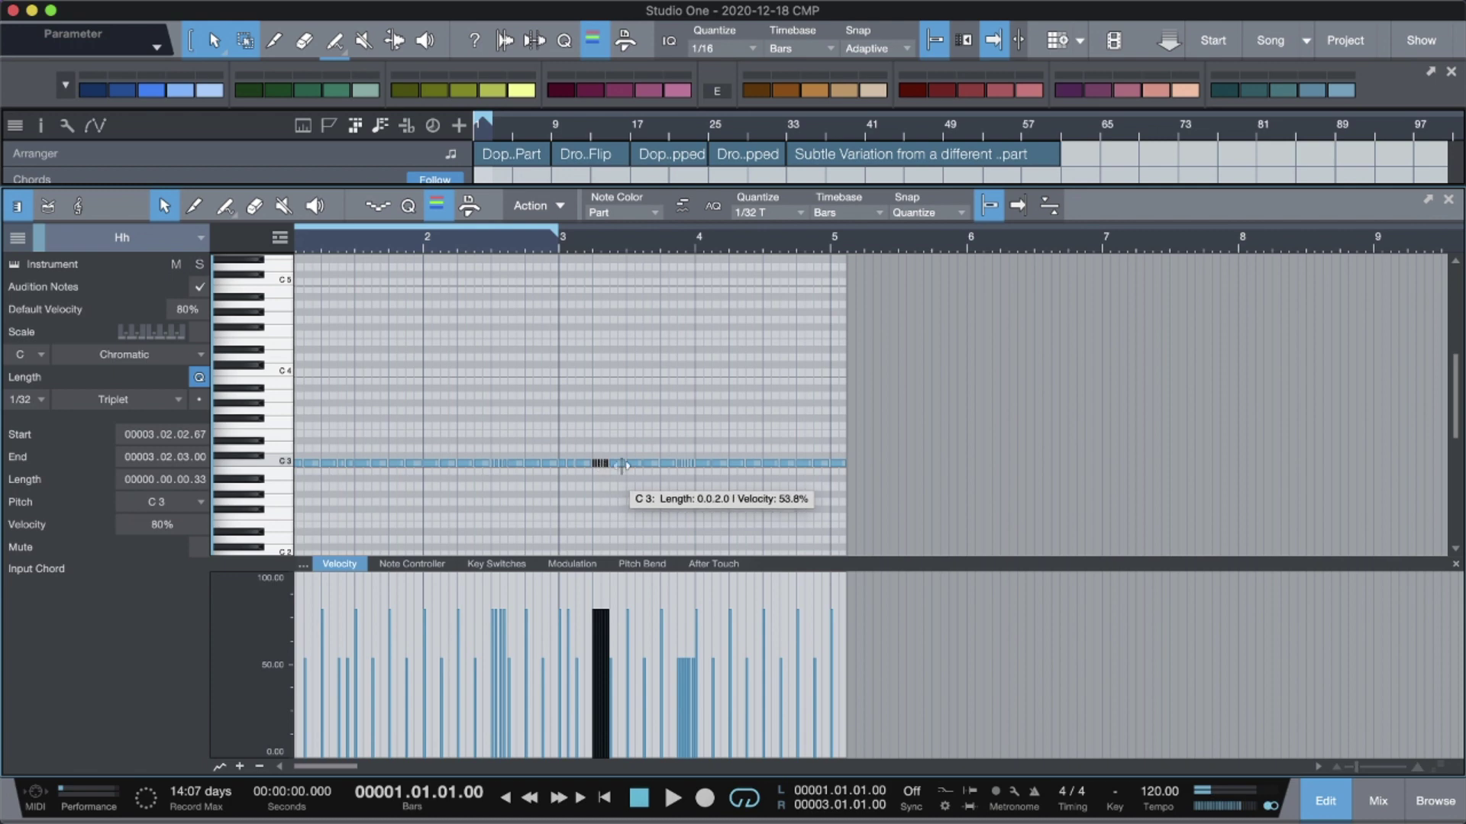
{"action": "left_click", "coordinate": [787, 464]}
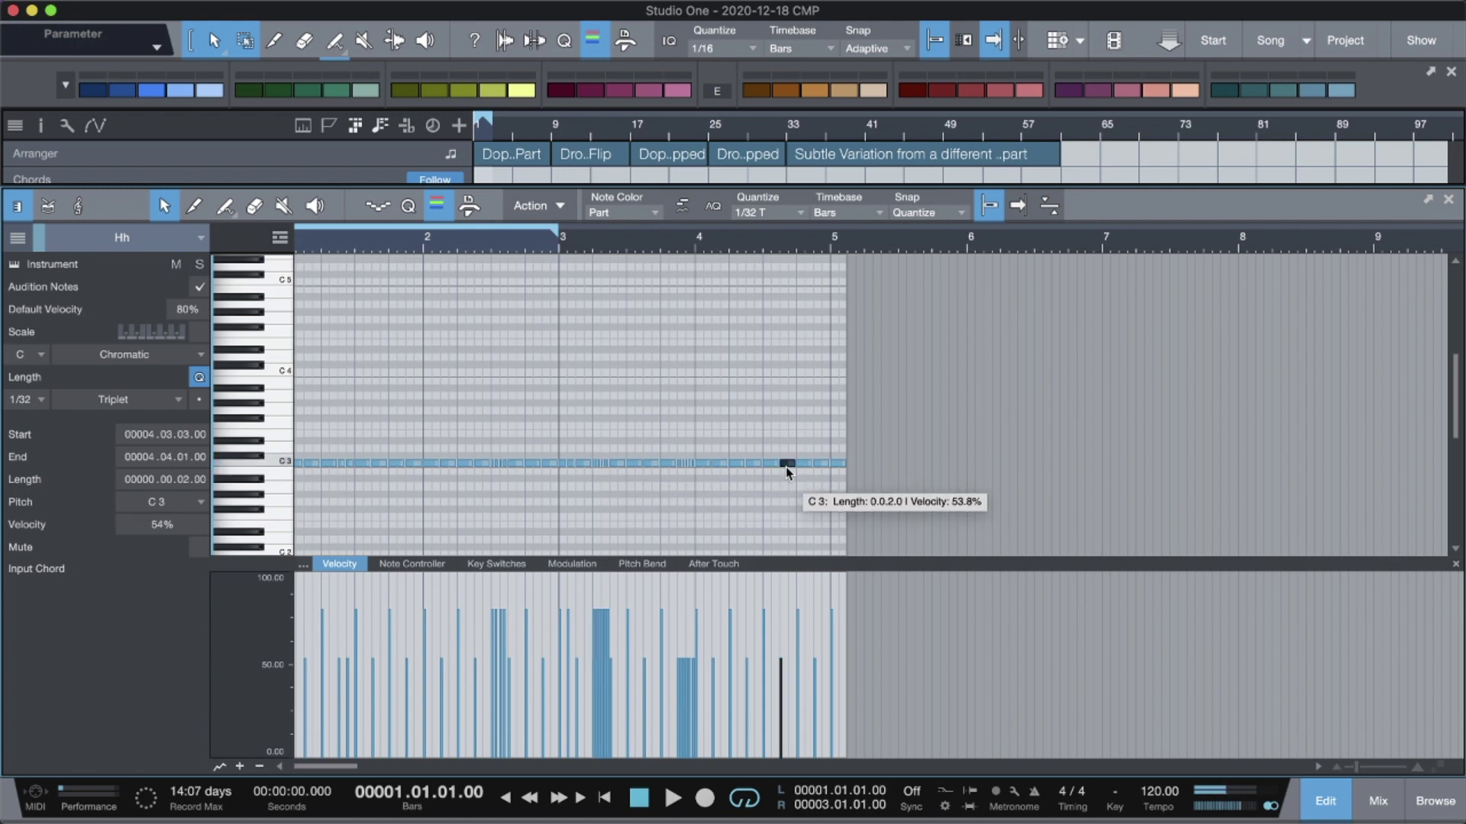
{"action": "key", "text": "ctrl+d"}
{"action": "left_click", "coordinate": [453, 463]}
{"action": "key", "text": "ctrl+d"}
Step: Play the start of the hi-hat pattern, stop playback and shrink the piano roll to reveal the arrangement tracks
{"action": "key", "text": "space"}
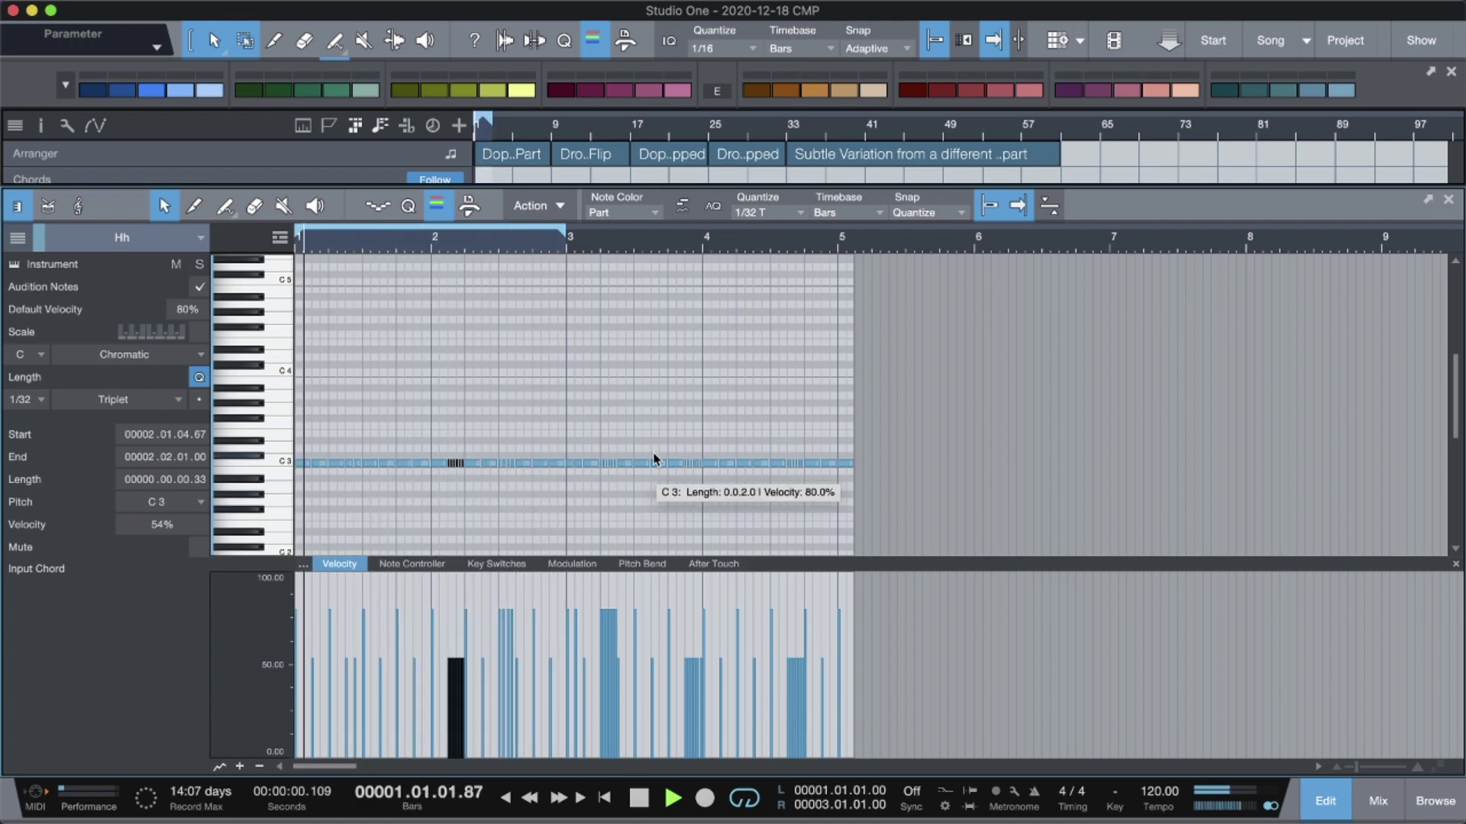
{"action": "key", "text": "space"}
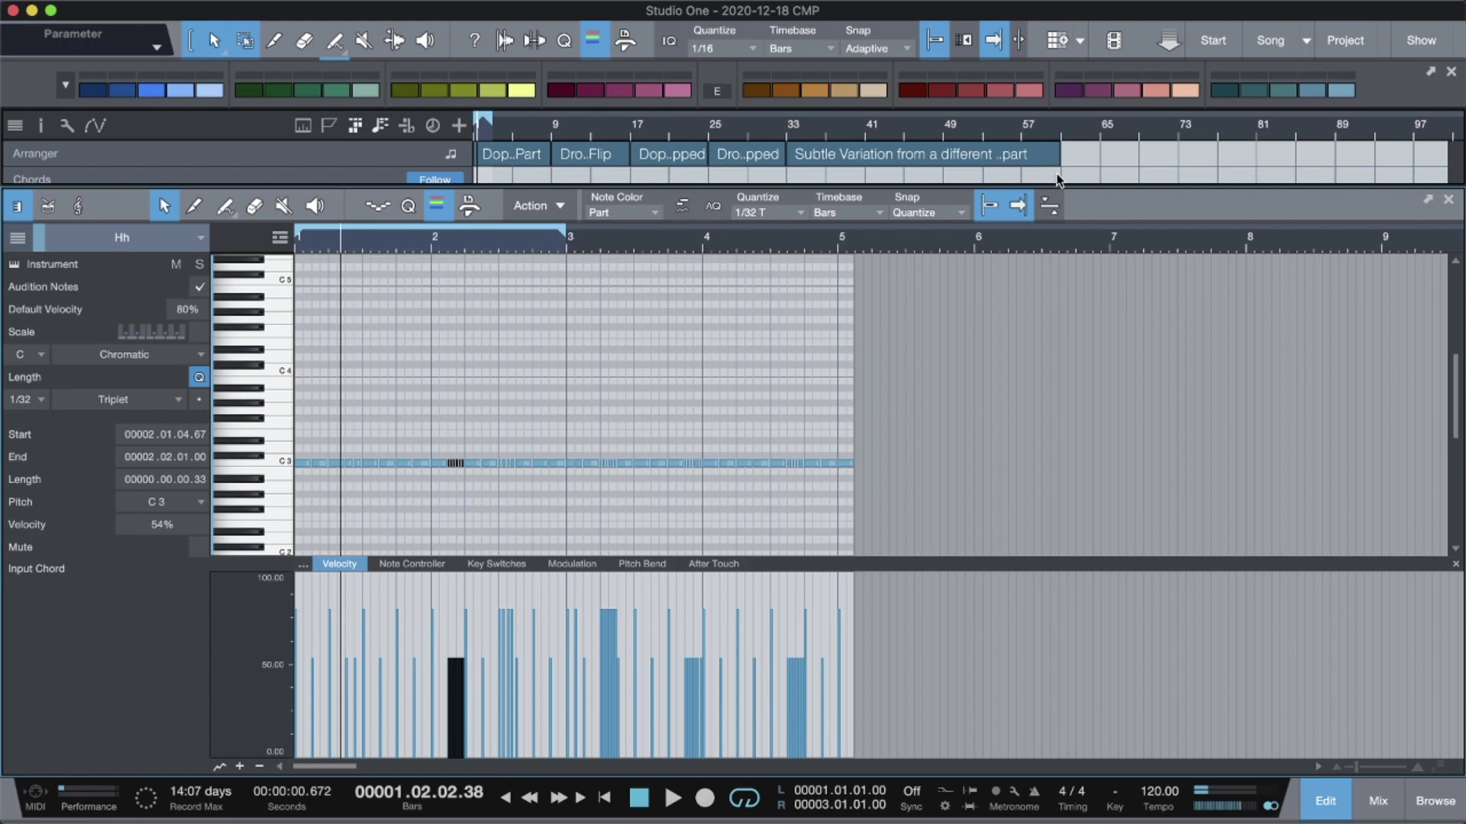
{"action": "left_click_drag", "start_coordinate": [1061, 184], "coordinate": [862, 579]}
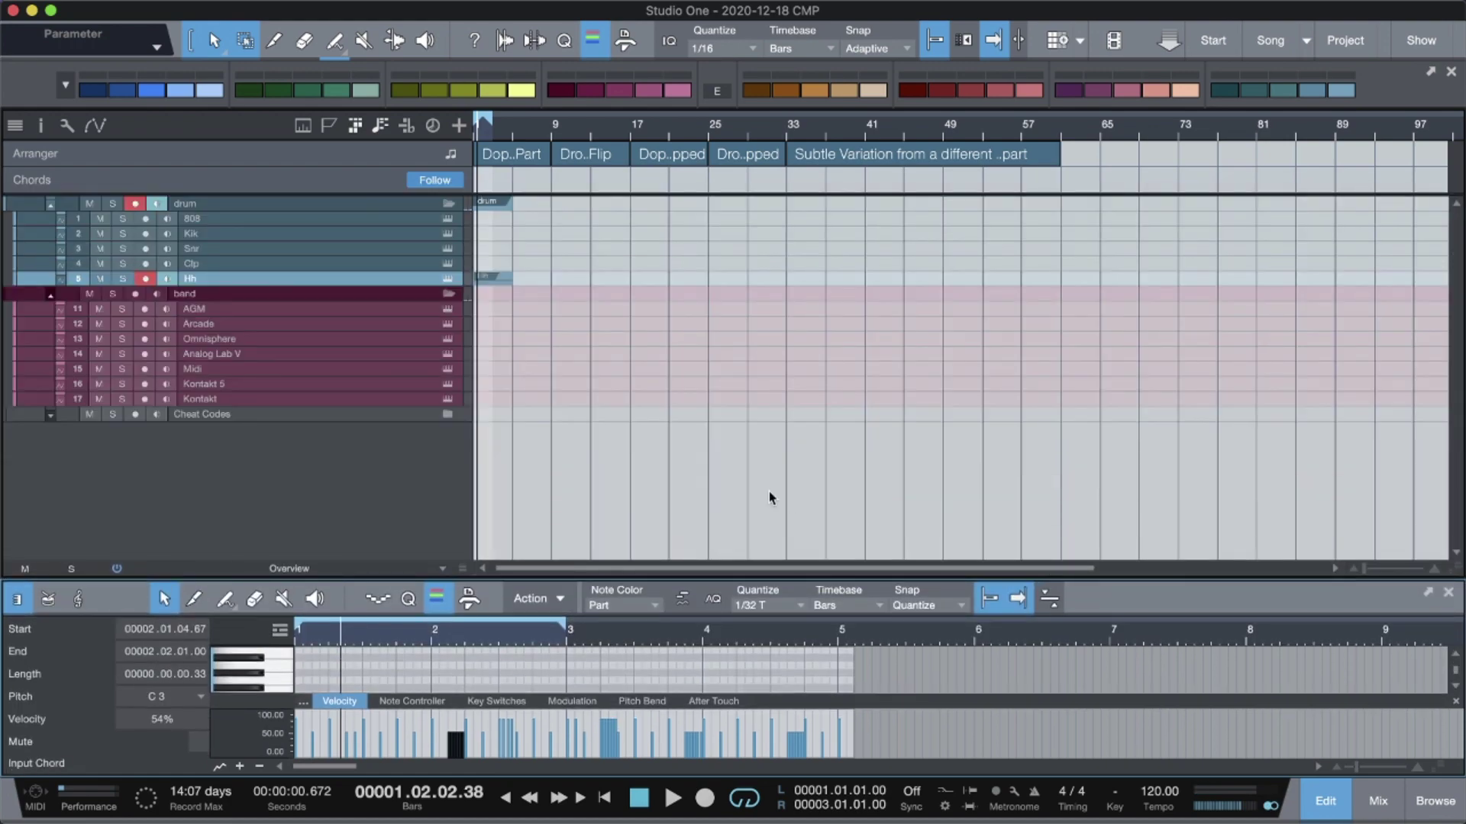
Step: Search the keyboard shortcuts preferences for "spli" and select Split at Grid to view its assigned key
{"action": "key", "text": "super+comma"}
{"action": "type", "text": "spli"}
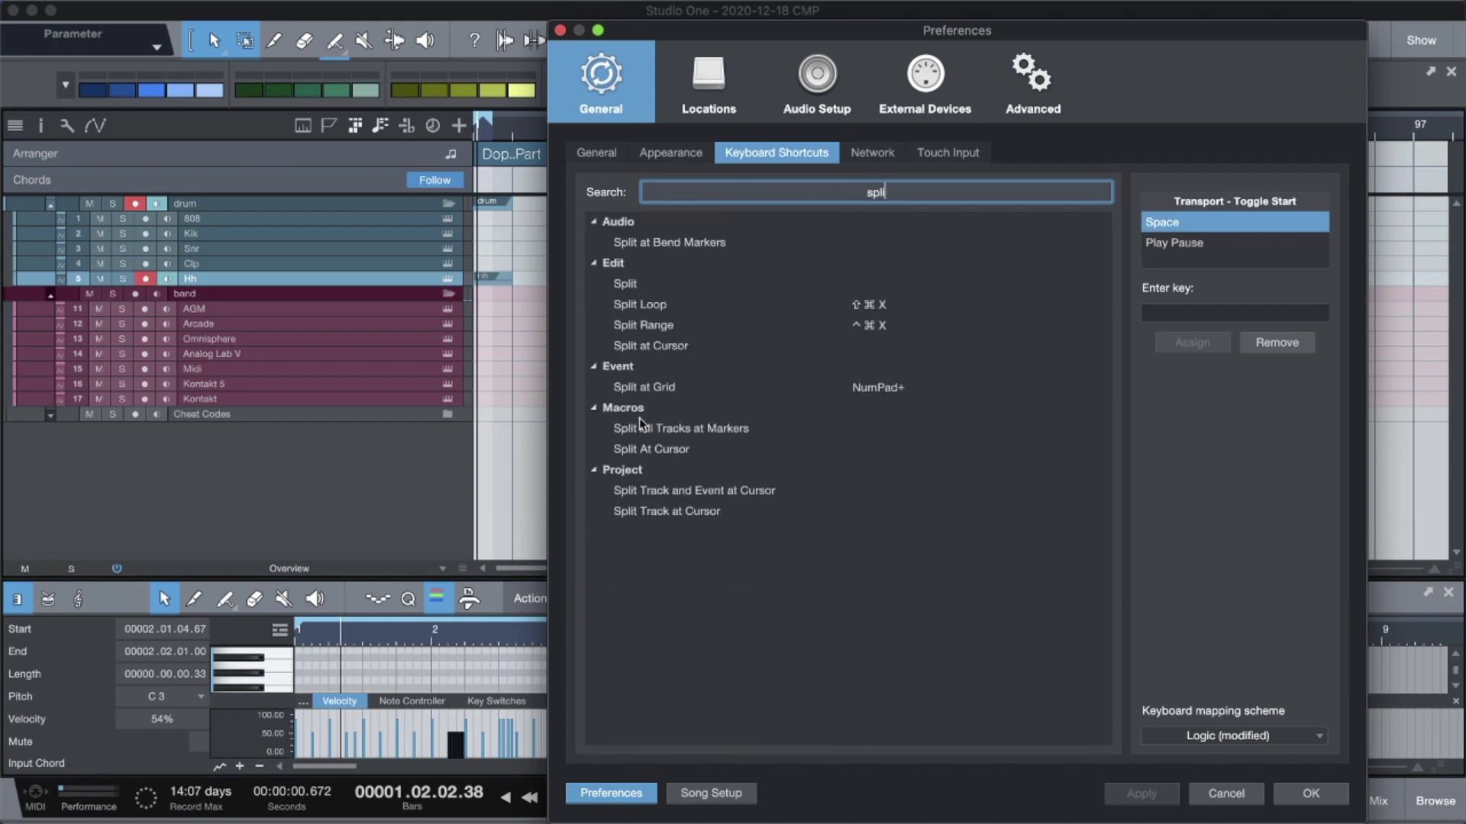
{"action": "left_click", "coordinate": [651, 387]}
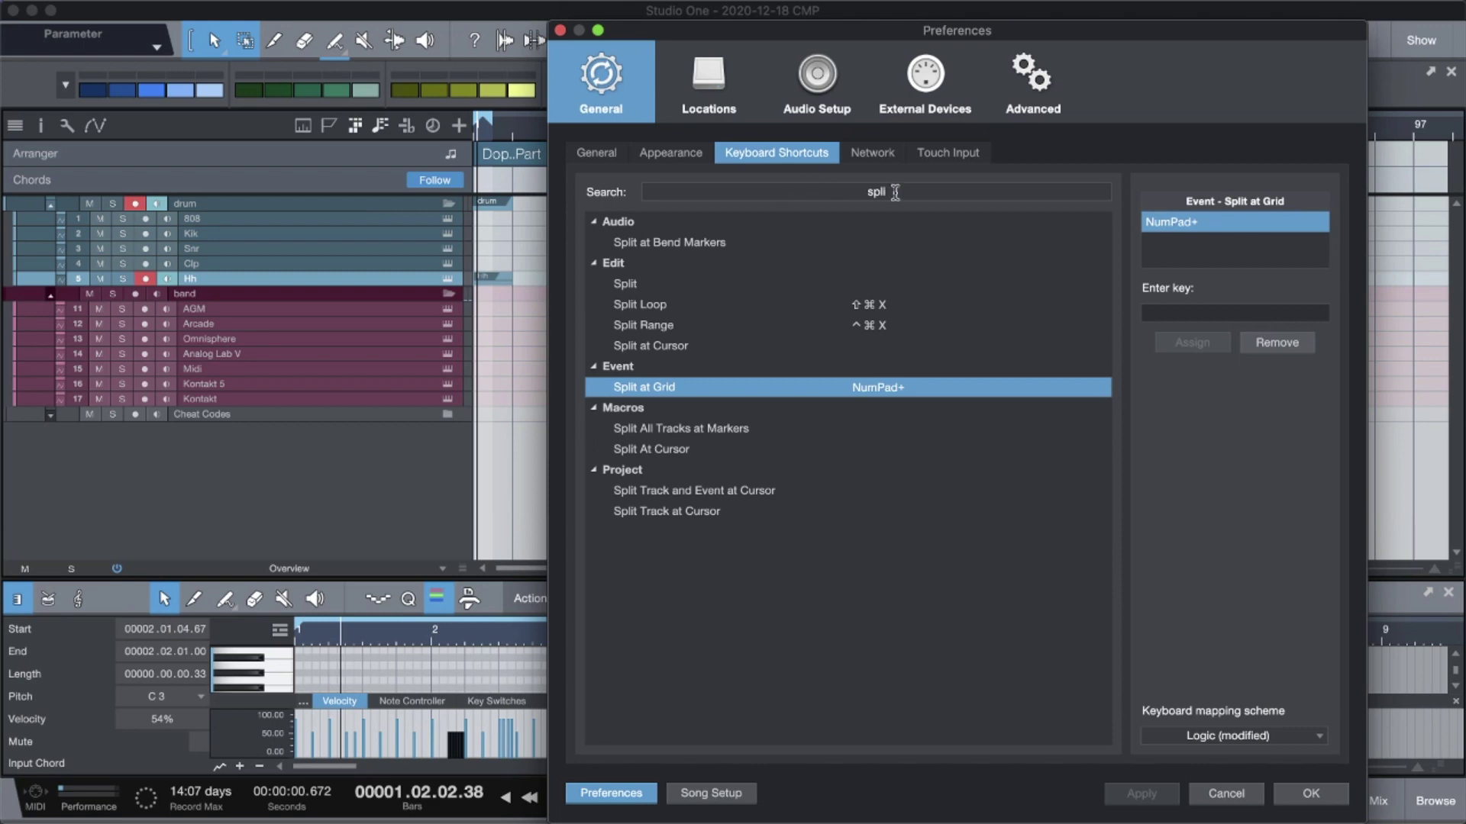
Step: Search the shortcuts for "select not", check the key assigned to Select Notes Offbeat, and close the preferences
{"action": "left_click", "coordinate": [899, 192]}
{"action": "key", "text": "BackSpace"}
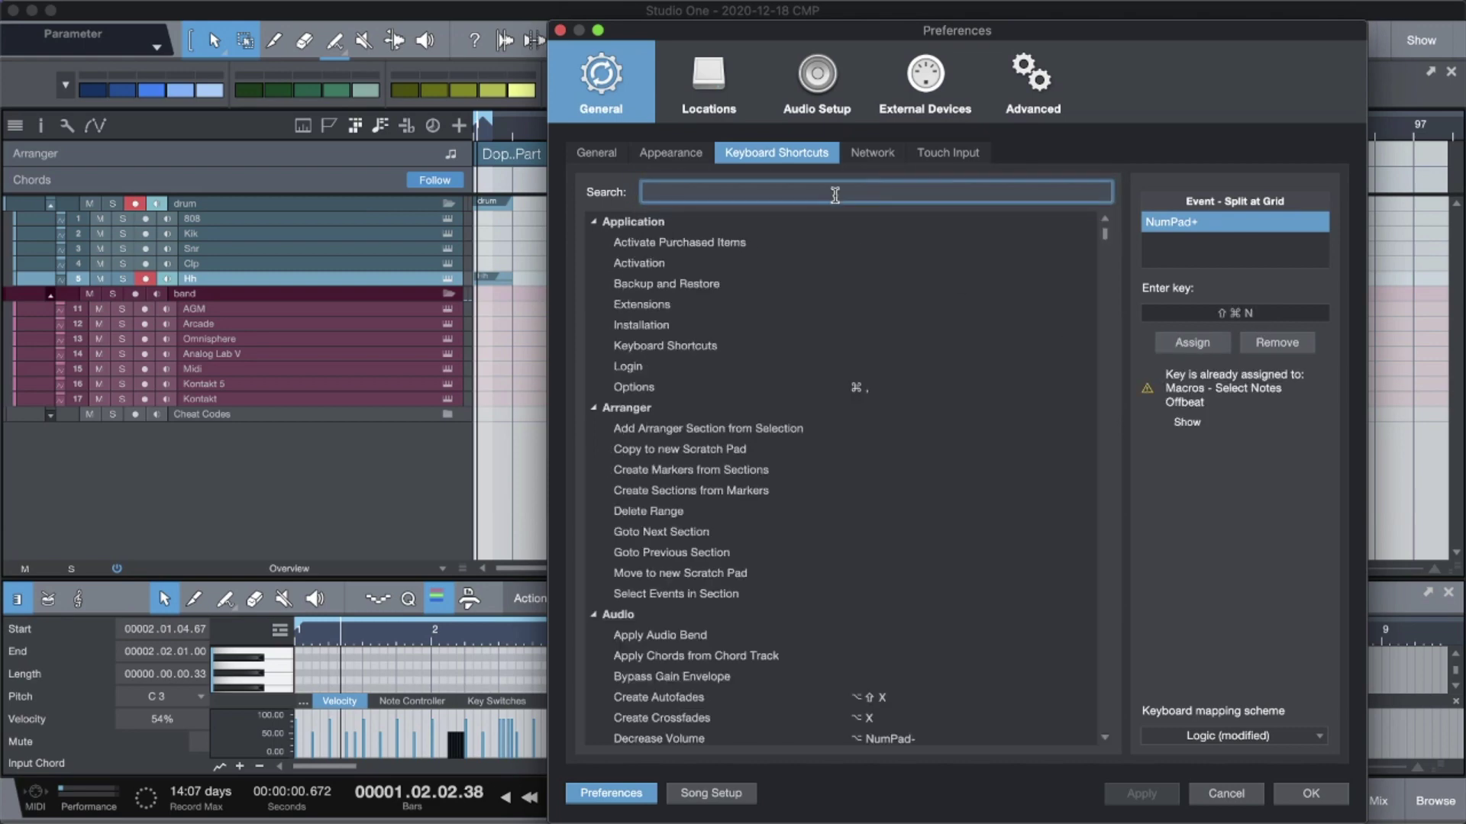
{"action": "type", "text": "sel"}
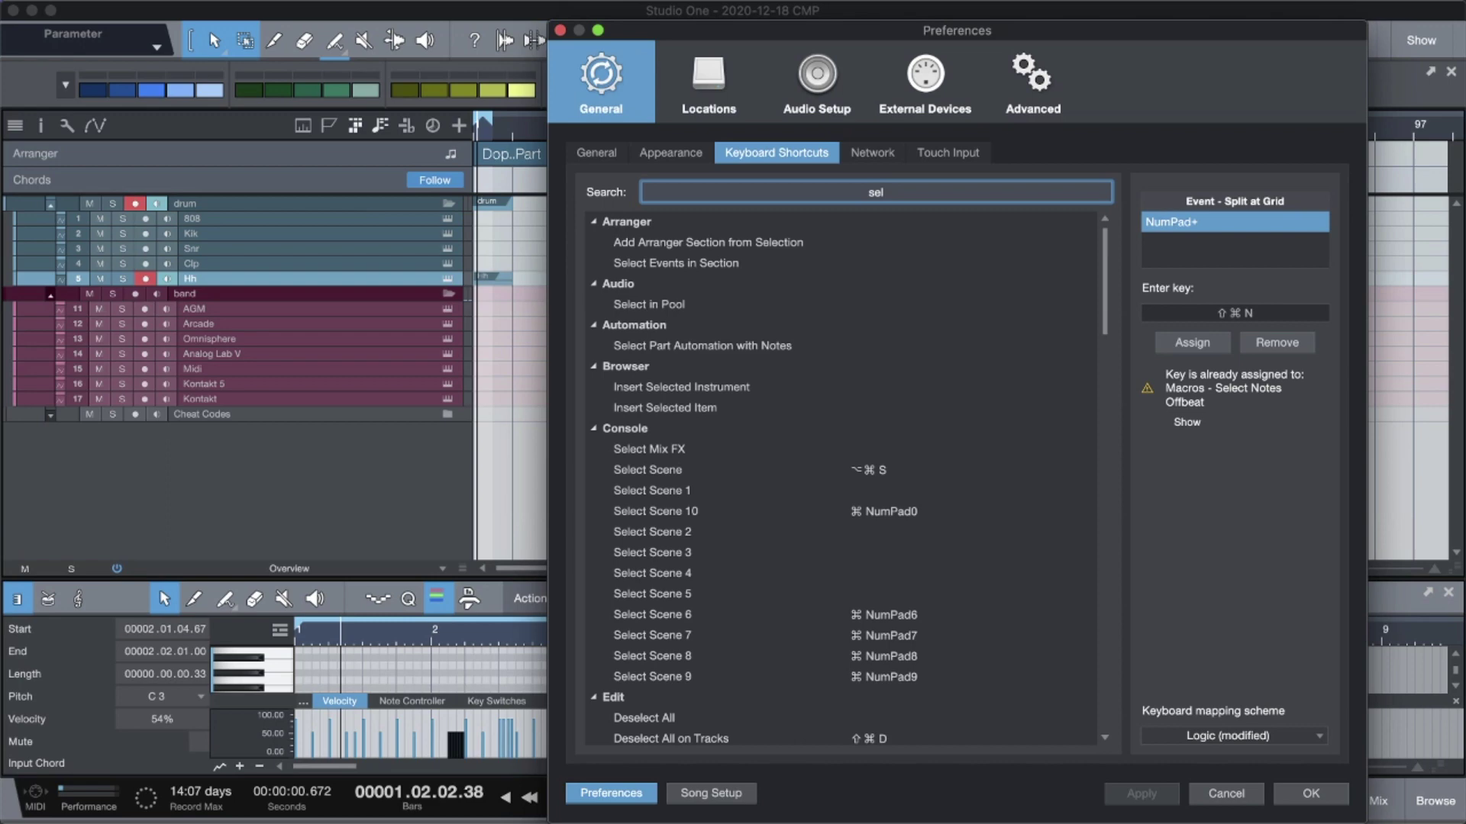
{"action": "type", "text": "ect not"}
{"action": "left_click", "coordinate": [691, 430]}
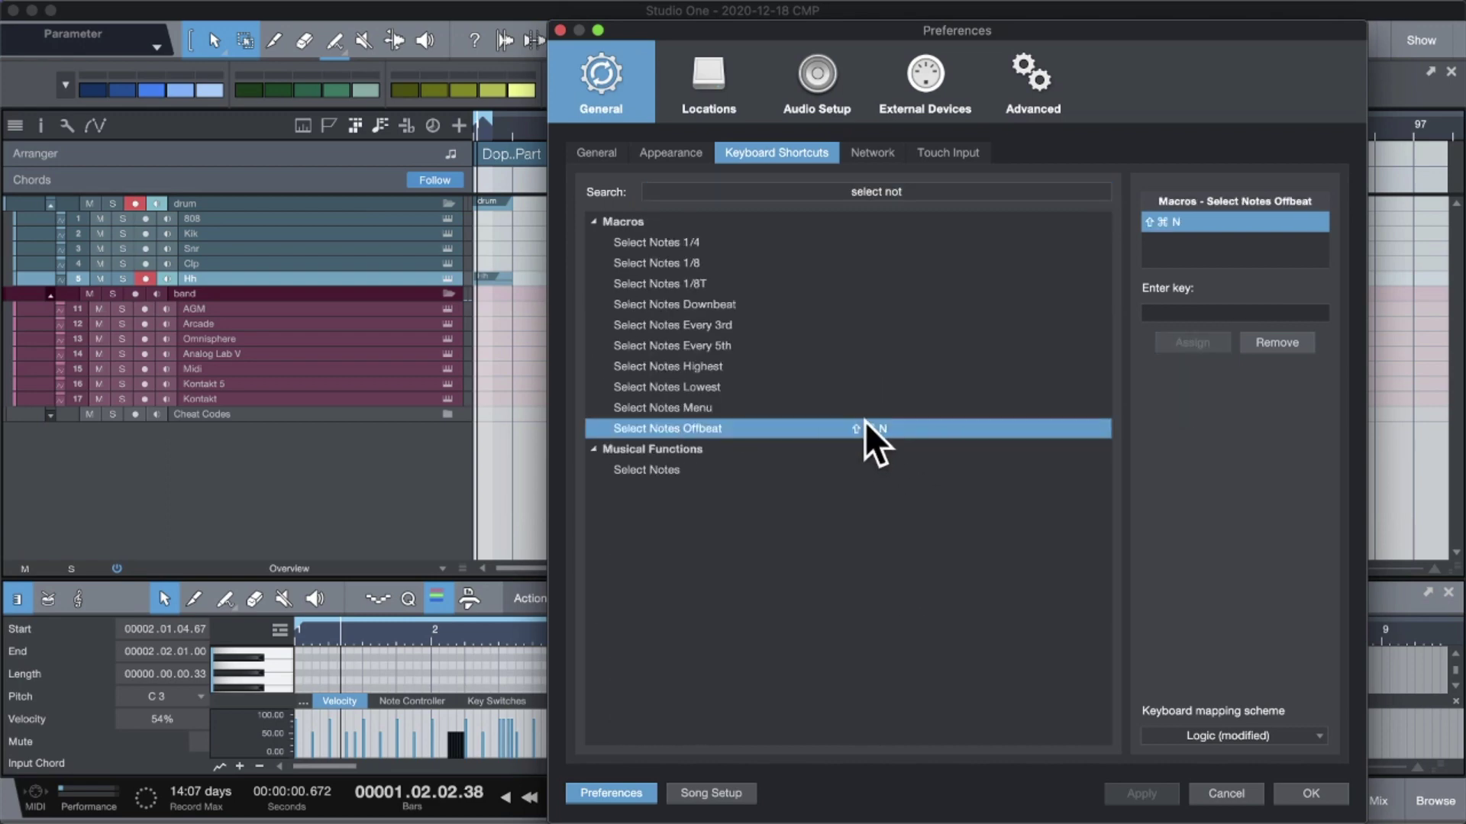
{"action": "key", "text": "Return"}
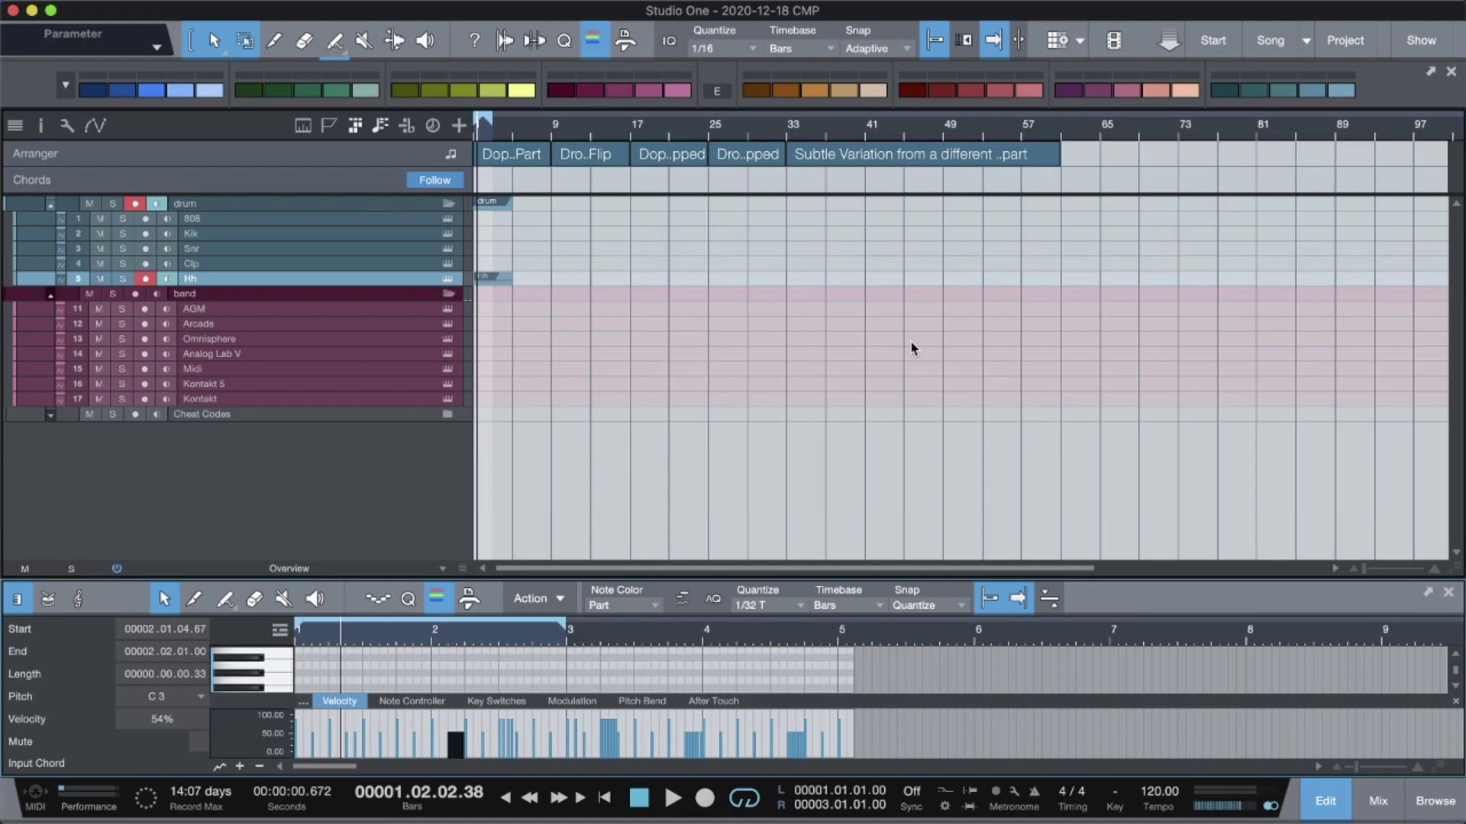